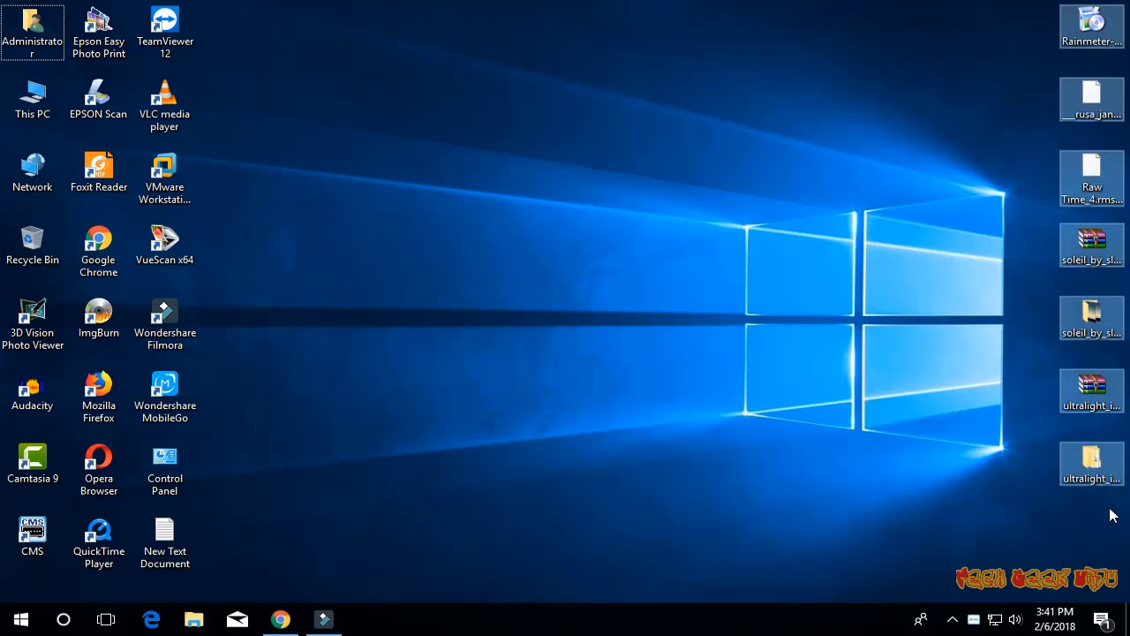
- Install Rainmeter with English as the installer language, and launch it on finishing setup
{"action": "double_click", "coordinate": [1092, 25]}
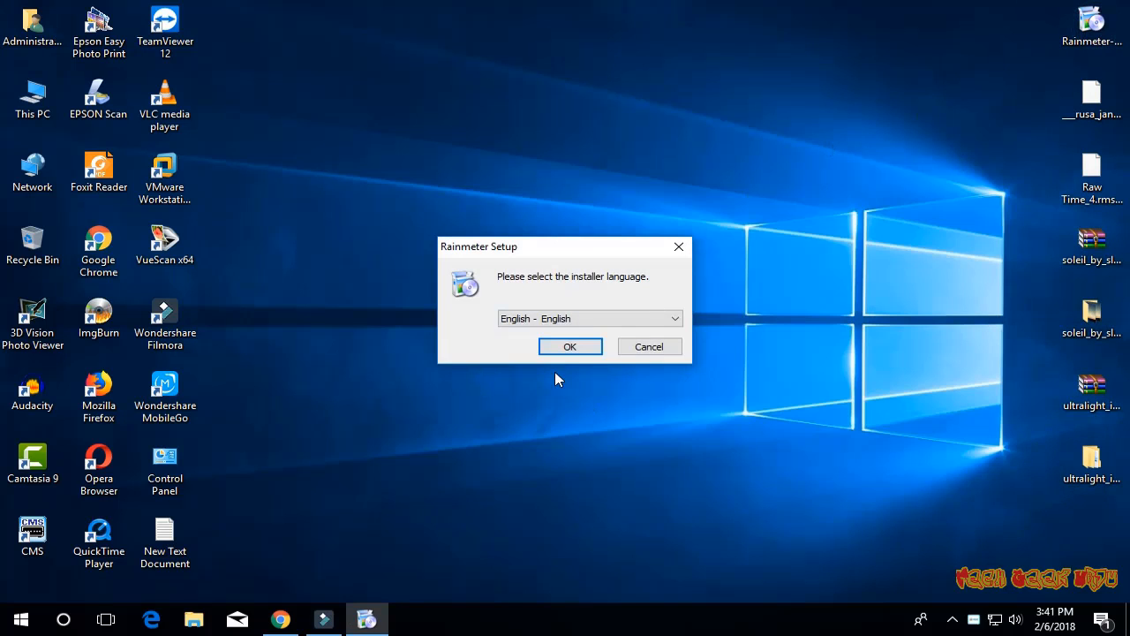
{"action": "left_click", "coordinate": [570, 346]}
{"action": "left_click", "coordinate": [668, 445]}
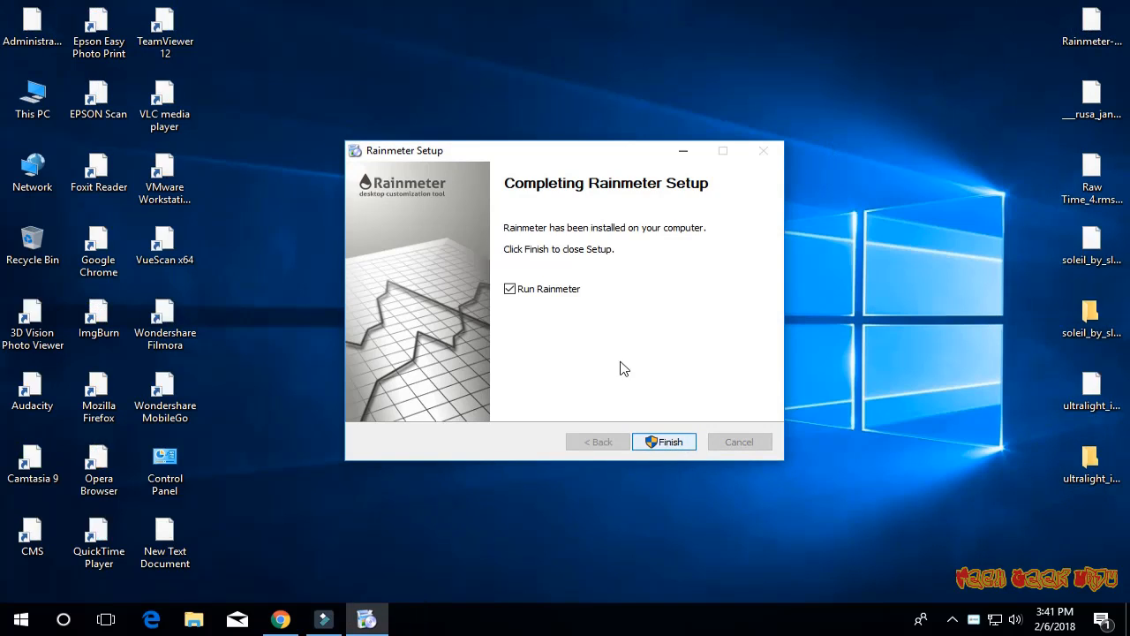
{"action": "left_click", "coordinate": [661, 442]}
- Unload the default illustro Welcome, clock, System and disks skins from the desktop
{"action": "right_click", "coordinate": [669, 216]}
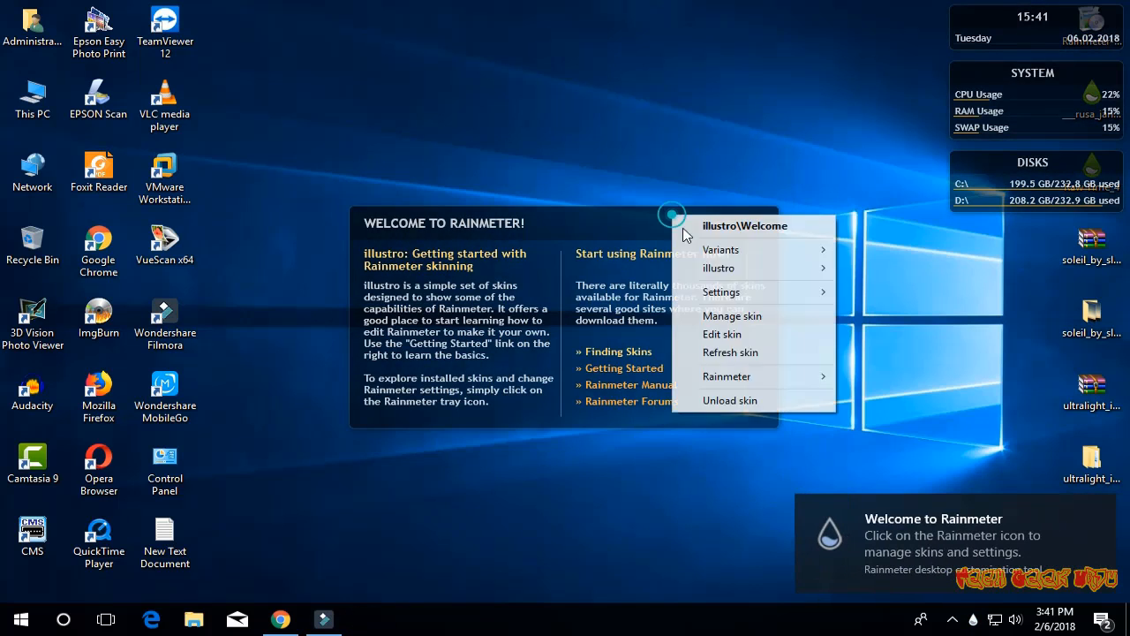
{"action": "left_click", "coordinate": [732, 398]}
{"action": "right_click", "coordinate": [993, 14]}
{"action": "left_click", "coordinate": [1040, 198]}
{"action": "right_click", "coordinate": [1002, 75]}
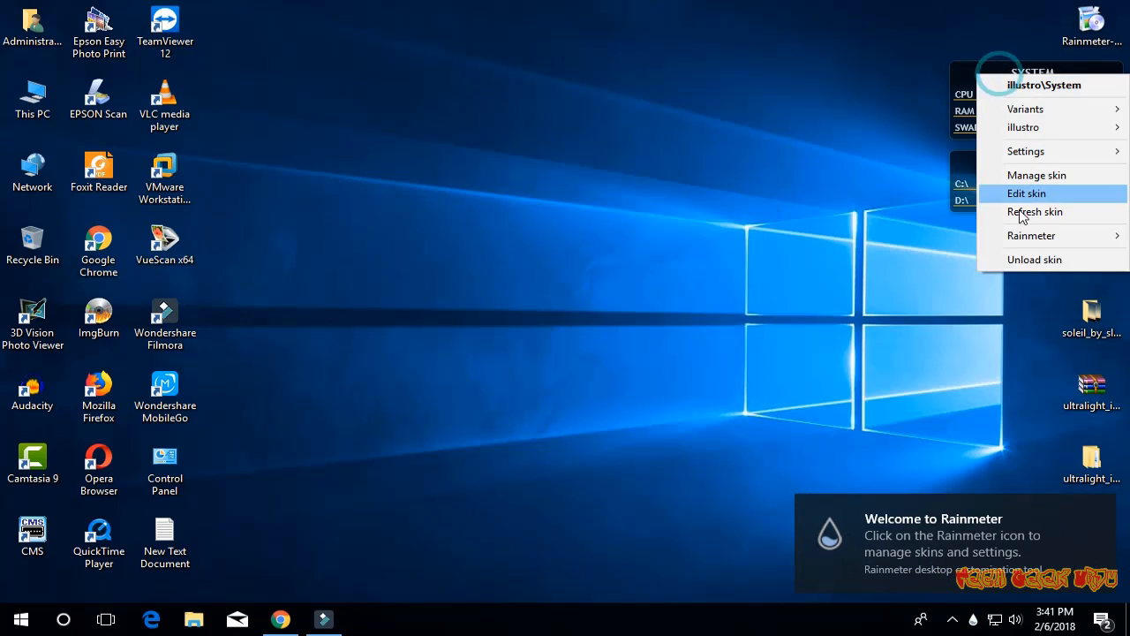
{"action": "left_click", "coordinate": [1024, 255]}
{"action": "right_click", "coordinate": [1007, 159]}
{"action": "left_click", "coordinate": [1055, 334]}
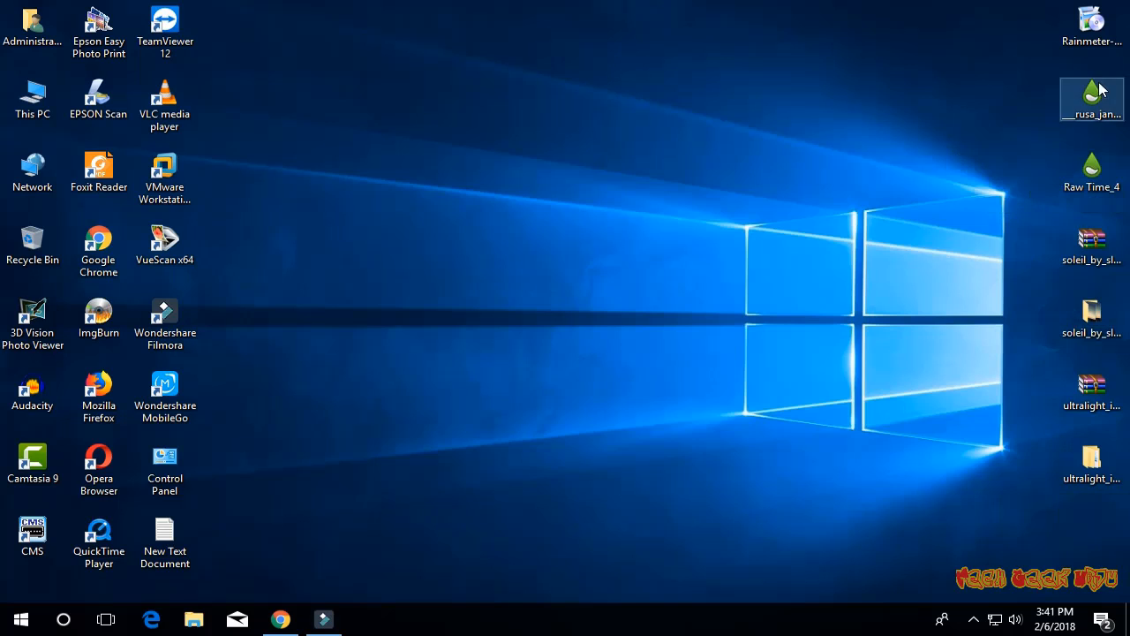
- Install the Rusa Jantan and Raw Time_4 skin packages from the desktop
{"action": "double_click", "coordinate": [1092, 96]}
{"action": "left_click", "coordinate": [643, 439]}
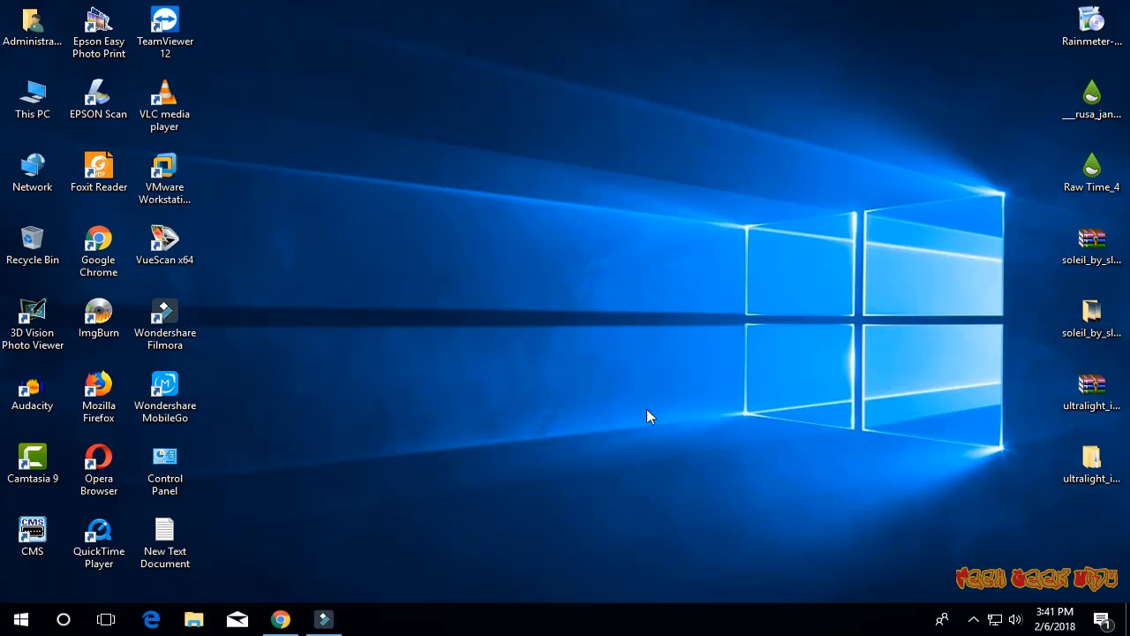
{"action": "double_click", "coordinate": [1092, 168]}
{"action": "left_click", "coordinate": [628, 436]}
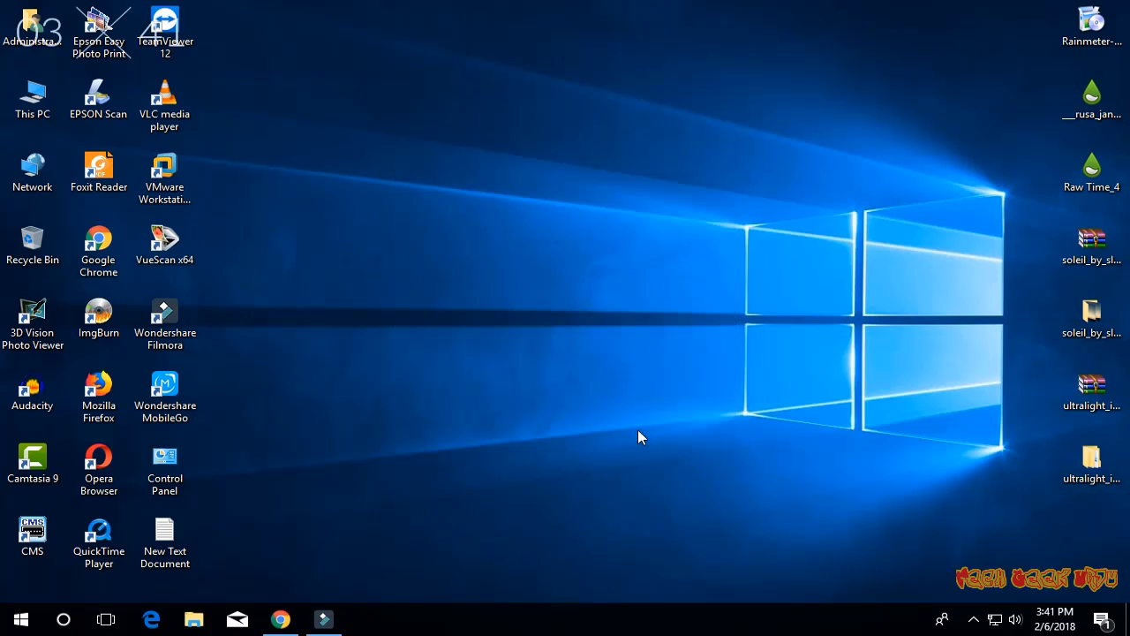
- Set the 1920x1080 image from the soleil_by_slurpaza-d79dhoa folder as the desktop background, and close the folder
{"action": "double_click", "coordinate": [1092, 318]}
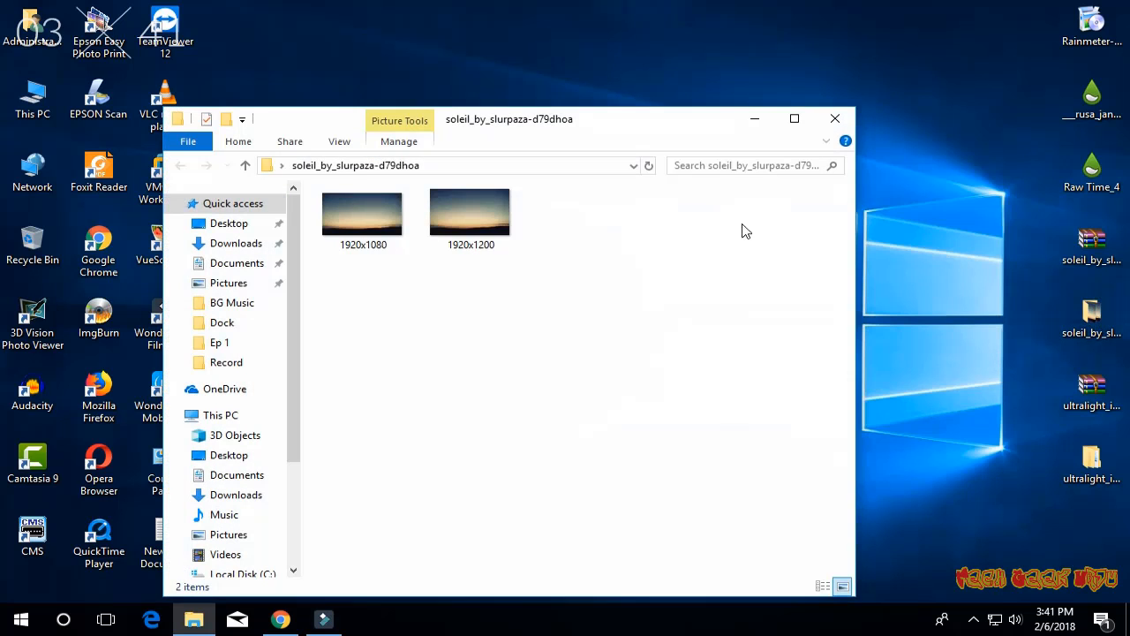
{"action": "left_click", "coordinate": [371, 216]}
{"action": "right_click", "coordinate": [371, 216]}
{"action": "left_click", "coordinate": [446, 76]}
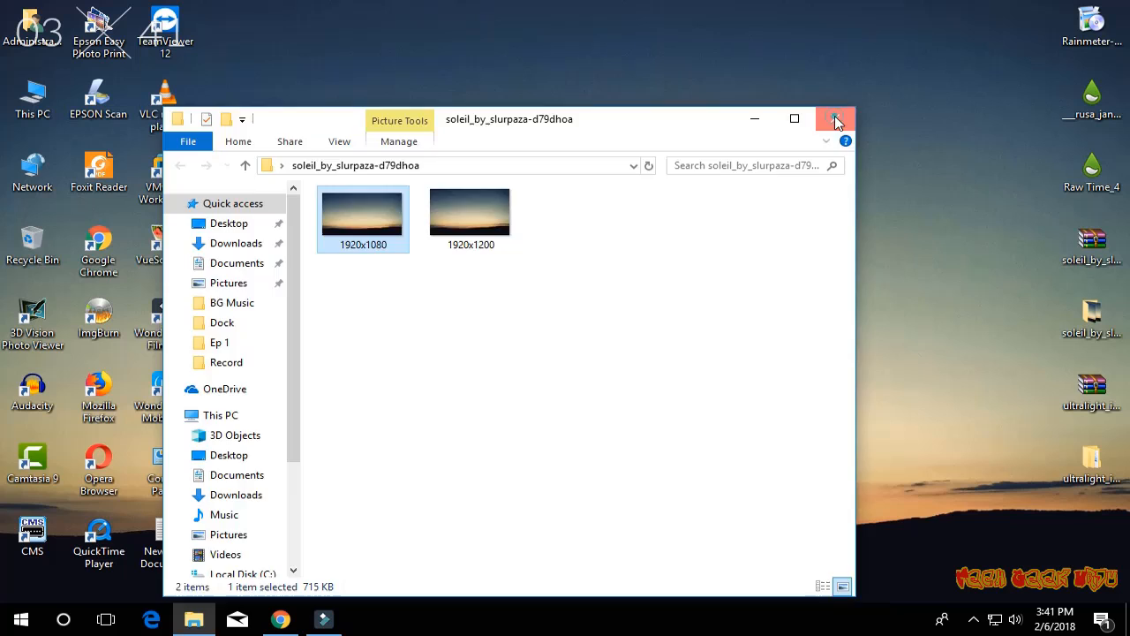
{"action": "left_click", "coordinate": [834, 121]}
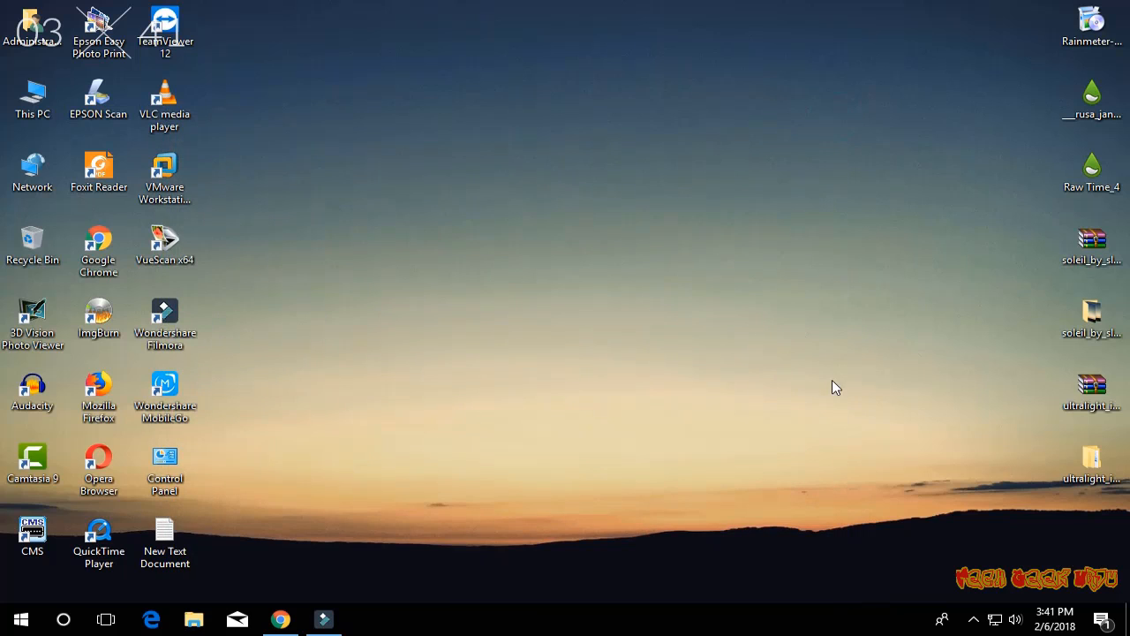
- Load Dock.ini from the Rusa_Jantan skins in Rainmeter's manager and place the dock centred just above the taskbar
{"action": "left_click", "coordinate": [973, 619]}
{"action": "left_click", "coordinate": [1009, 555]}
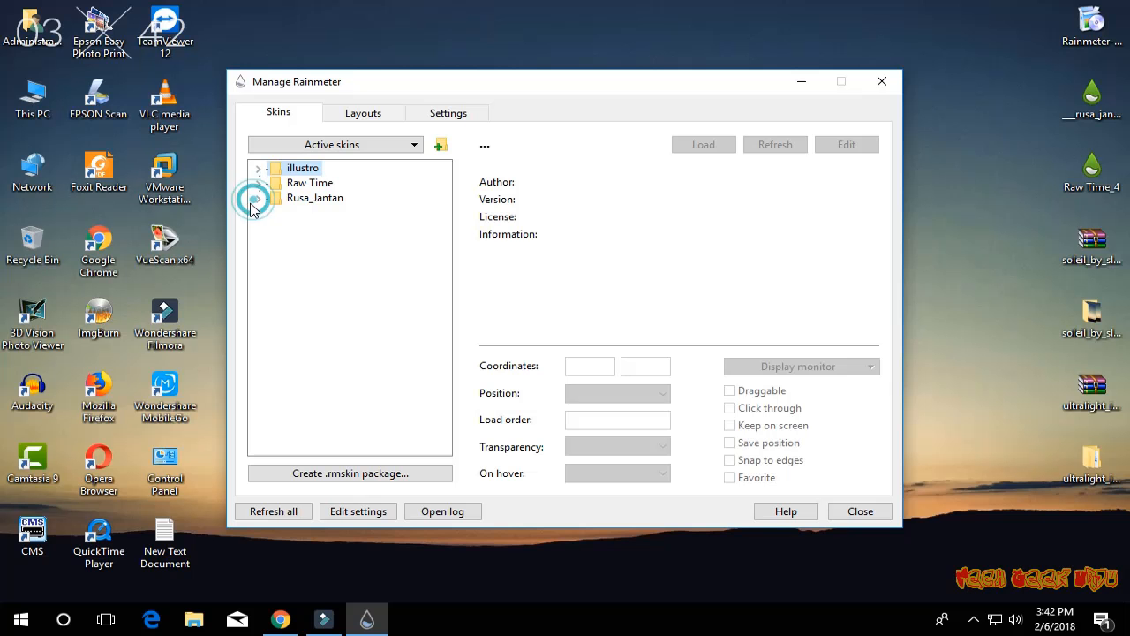
{"action": "left_click", "coordinate": [258, 198]}
{"action": "left_click", "coordinate": [274, 213]}
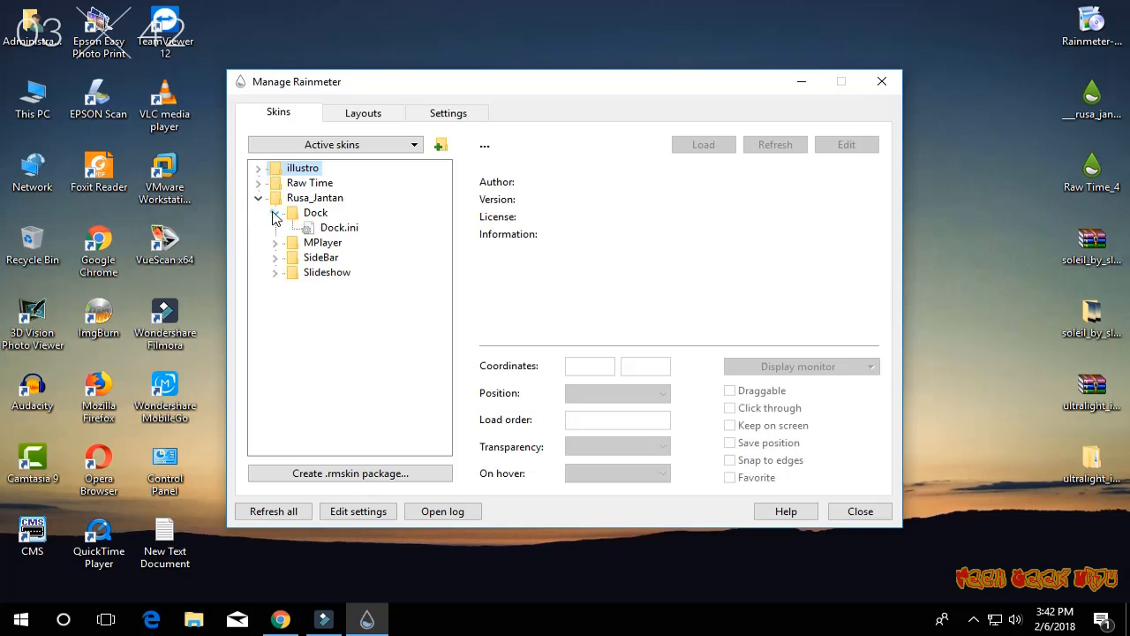
{"action": "double_click", "coordinate": [339, 227]}
{"action": "left_click_drag", "start_coordinate": [271, 26], "coordinate": [554, 574]}
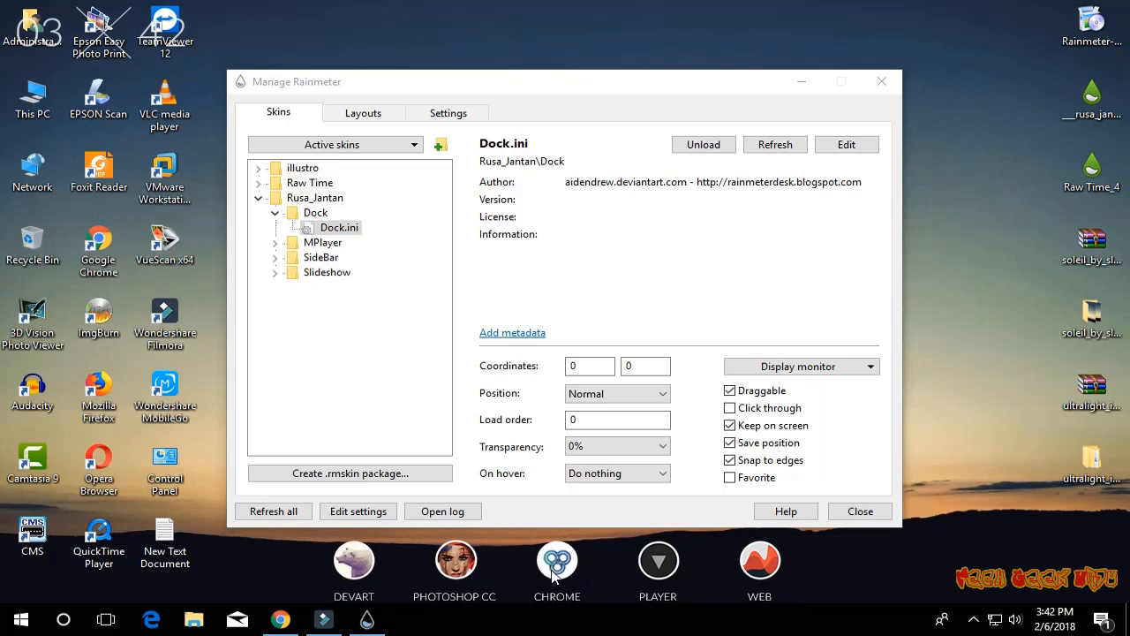
- Load SideBar.ini from the Rusa_Jantan skins, expand the Slideshow folder, and close the skin manager
{"action": "left_click", "coordinate": [275, 257]}
{"action": "double_click", "coordinate": [345, 272]}
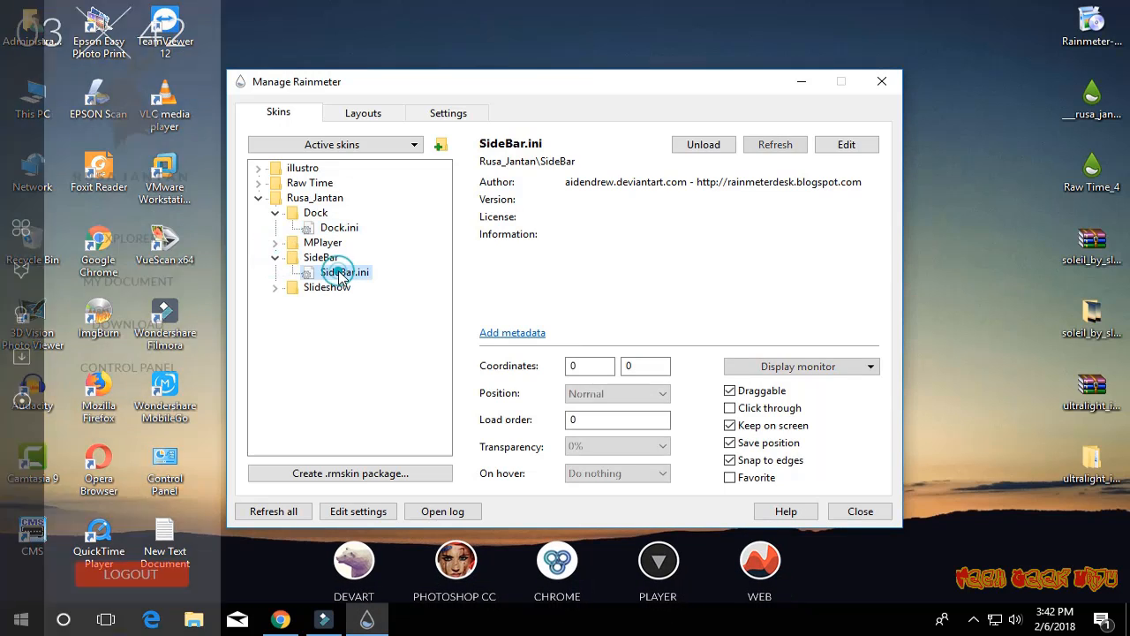
{"action": "left_click", "coordinate": [274, 287]}
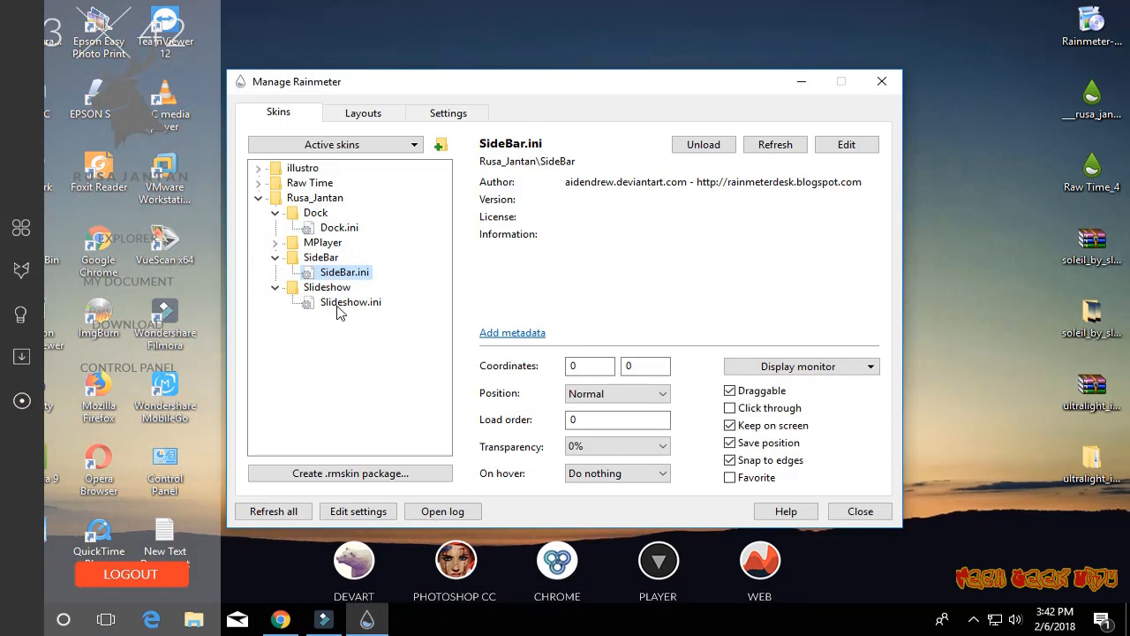
{"action": "left_click", "coordinate": [860, 511]}
{"action": "right_click", "coordinate": [526, 254]}
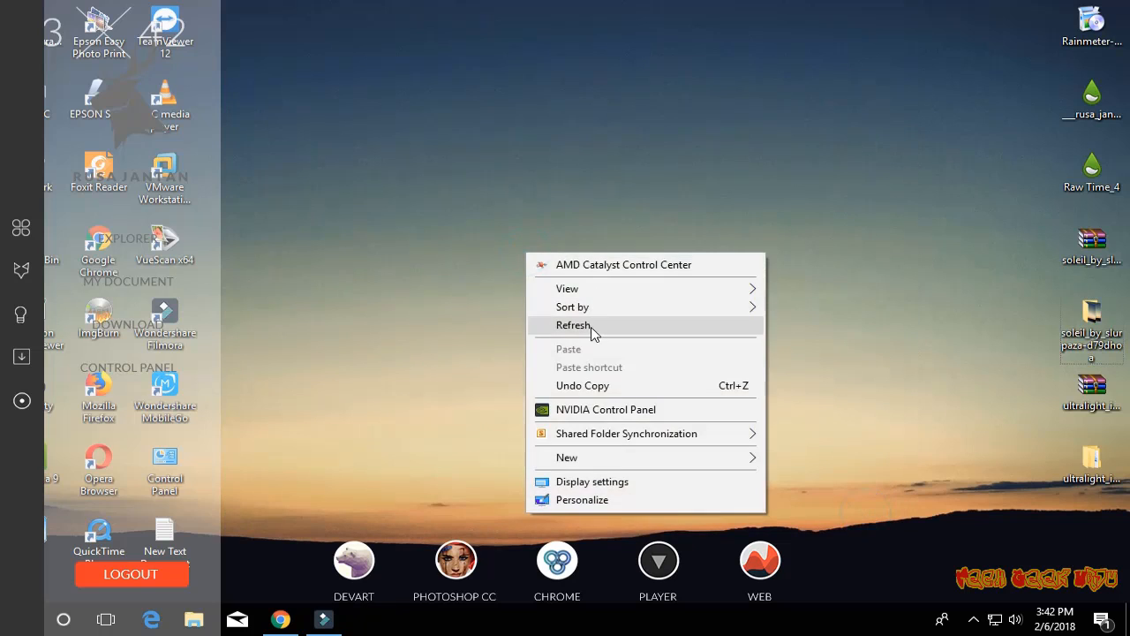
{"action": "left_click", "coordinate": [592, 329]}
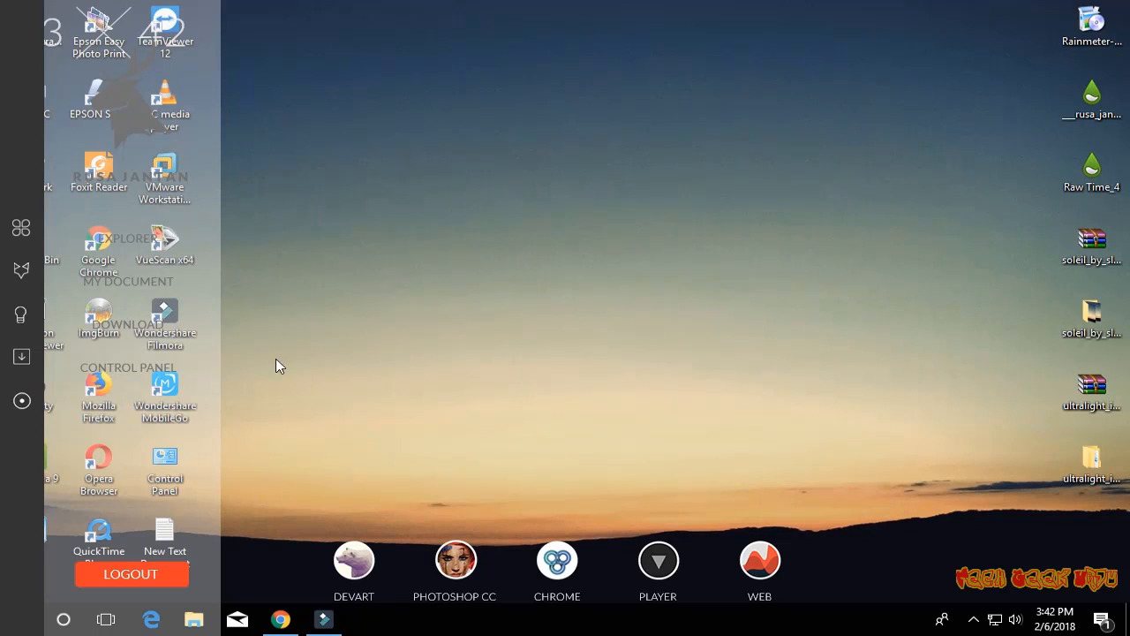
{"action": "right_click", "coordinate": [422, 162]}
{"action": "left_click", "coordinate": [492, 230]}
- Open the Rusa_Jantan Dock skin's folder and the ultralight_icons_by_razrxgt-dapvs35 folder side by side
{"action": "right_click", "coordinate": [558, 565]}
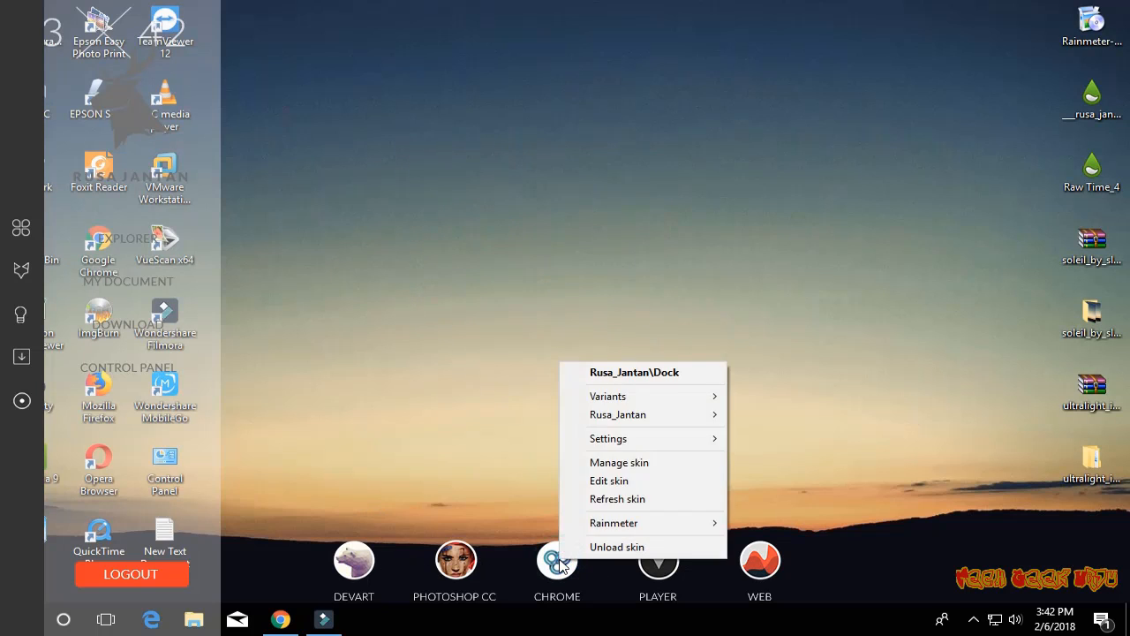
{"action": "left_click", "coordinate": [610, 371]}
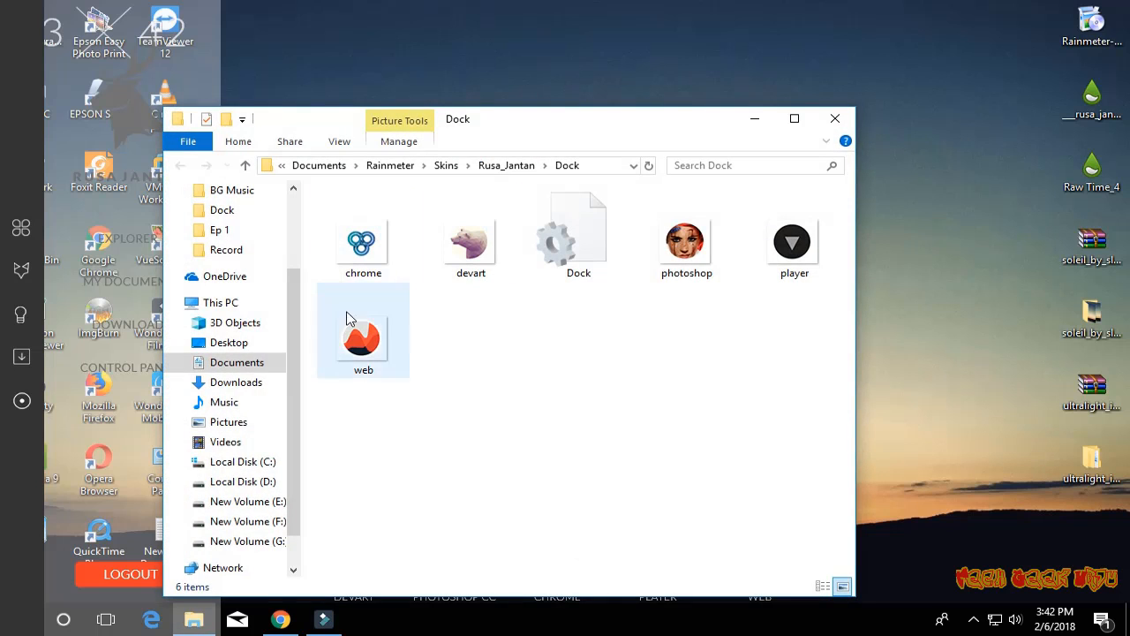
{"action": "double_click", "coordinate": [1091, 457]}
{"action": "left_click_drag", "start_coordinate": [437, 125], "coordinate": [915, 109]}
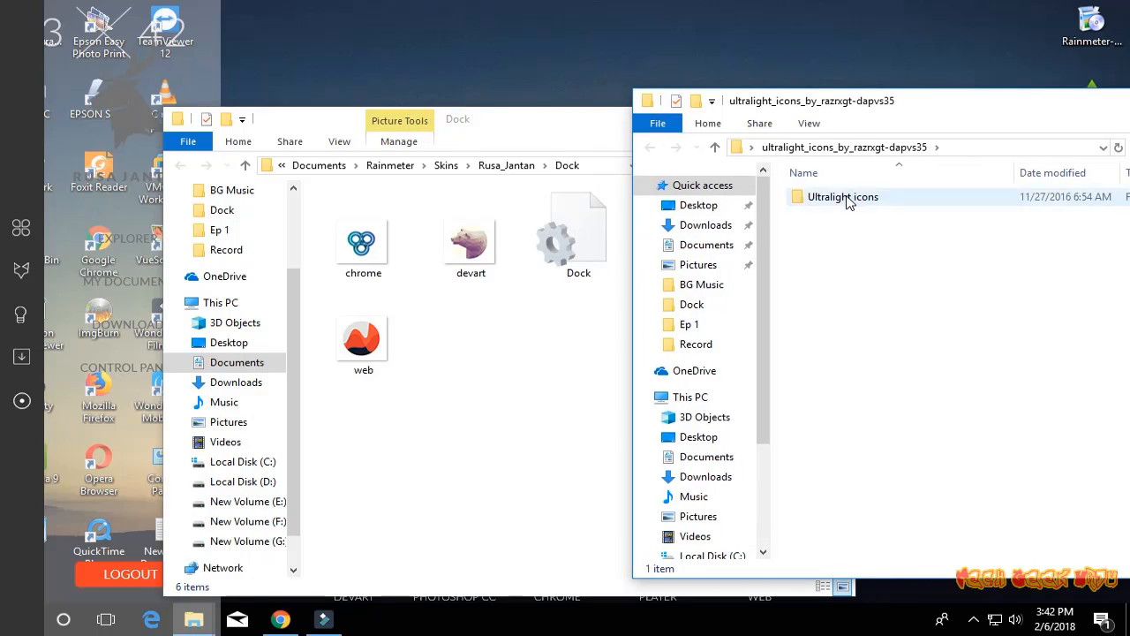
- Preview the Ultralight-01 image in the 48x48 folder of Ultralight icons, and close the viewer
{"action": "double_click", "coordinate": [822, 195]}
{"action": "double_click", "coordinate": [825, 195]}
{"action": "double_click", "coordinate": [825, 216]}
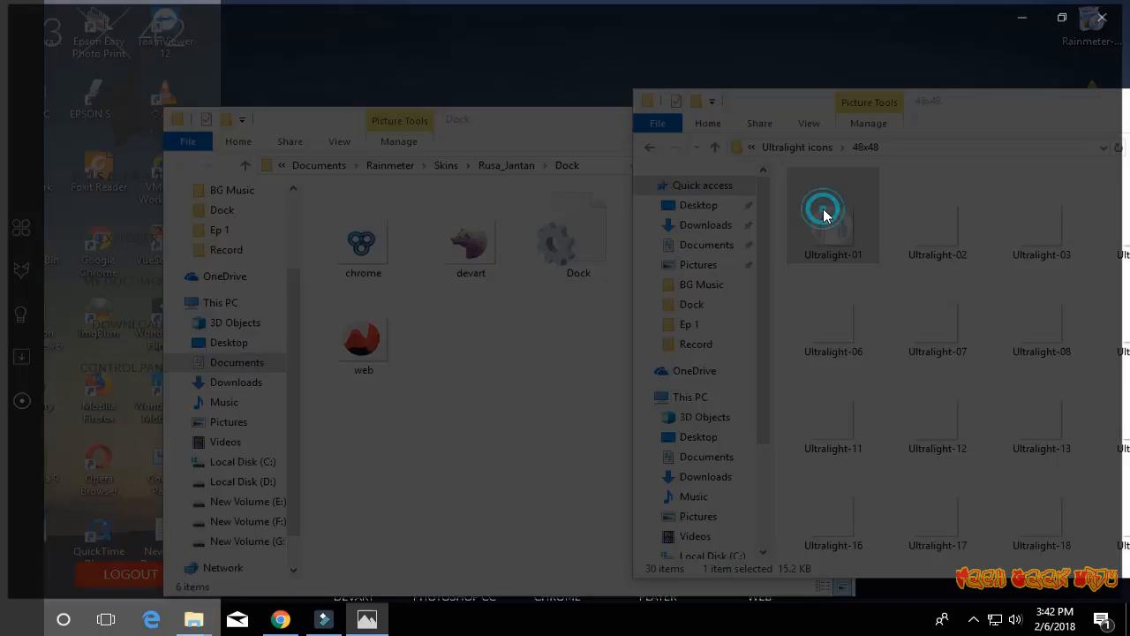
{"action": "key", "text": "alt+F4"}
- Copy the 48x48 folder from Ultralight icons into the Rusa_Jantan Dock folder, closing the icons window
{"action": "left_click", "coordinate": [822, 148]}
{"action": "right_click", "coordinate": [816, 194]}
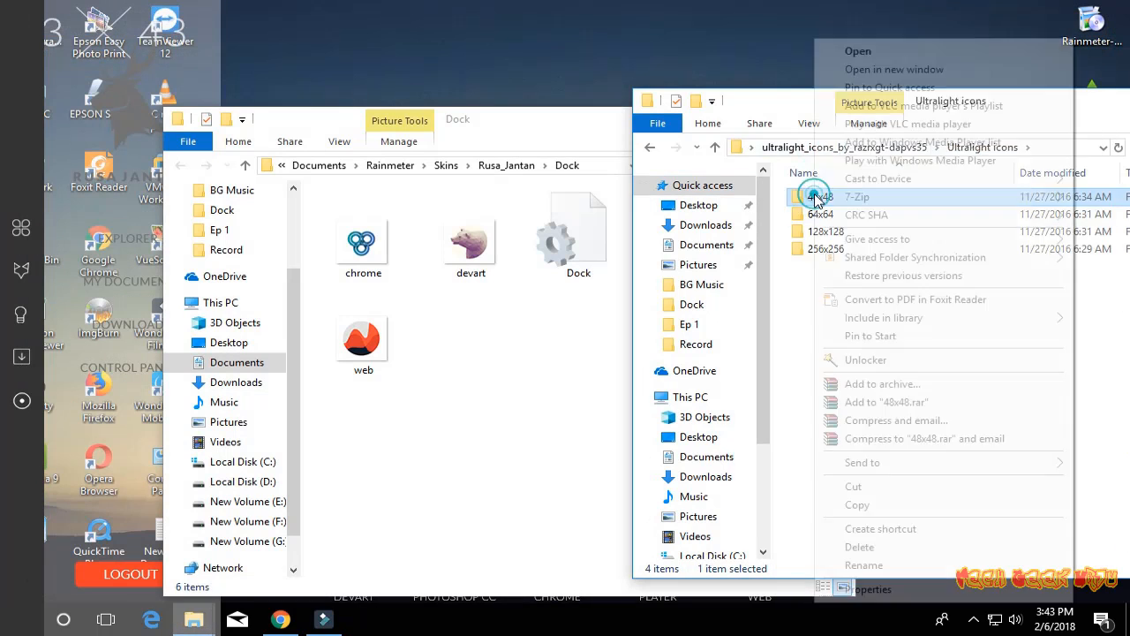
{"action": "left_click", "coordinate": [844, 504]}
{"action": "left_click_drag", "start_coordinate": [918, 104], "coordinate": [488, 107]}
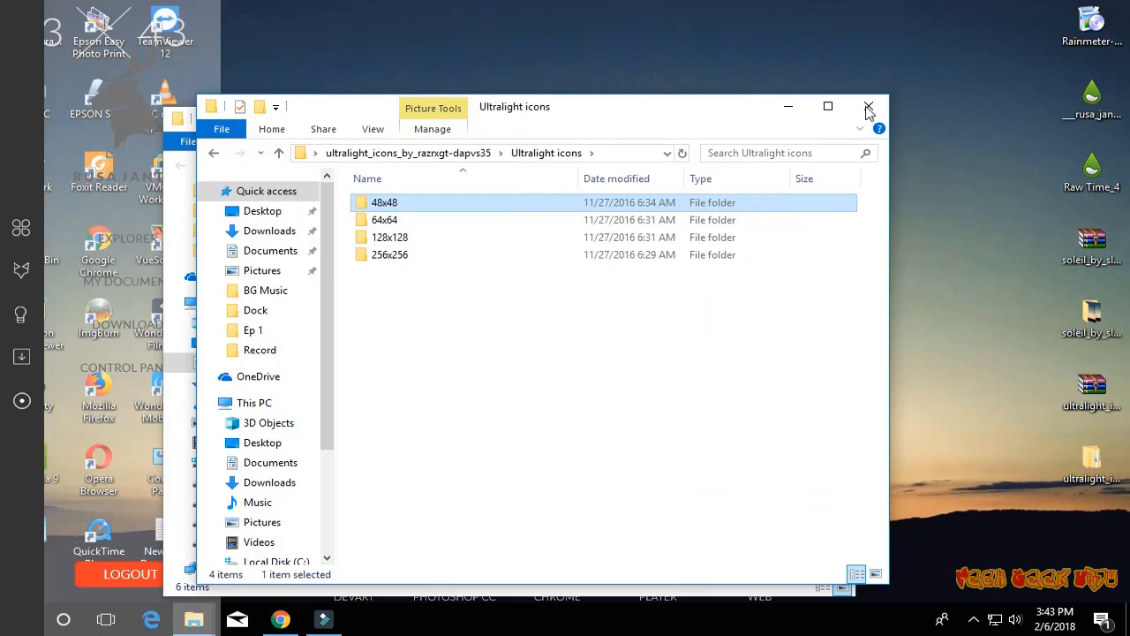
{"action": "left_click", "coordinate": [865, 107]}
{"action": "right_click", "coordinate": [491, 346]}
{"action": "left_click", "coordinate": [563, 206]}
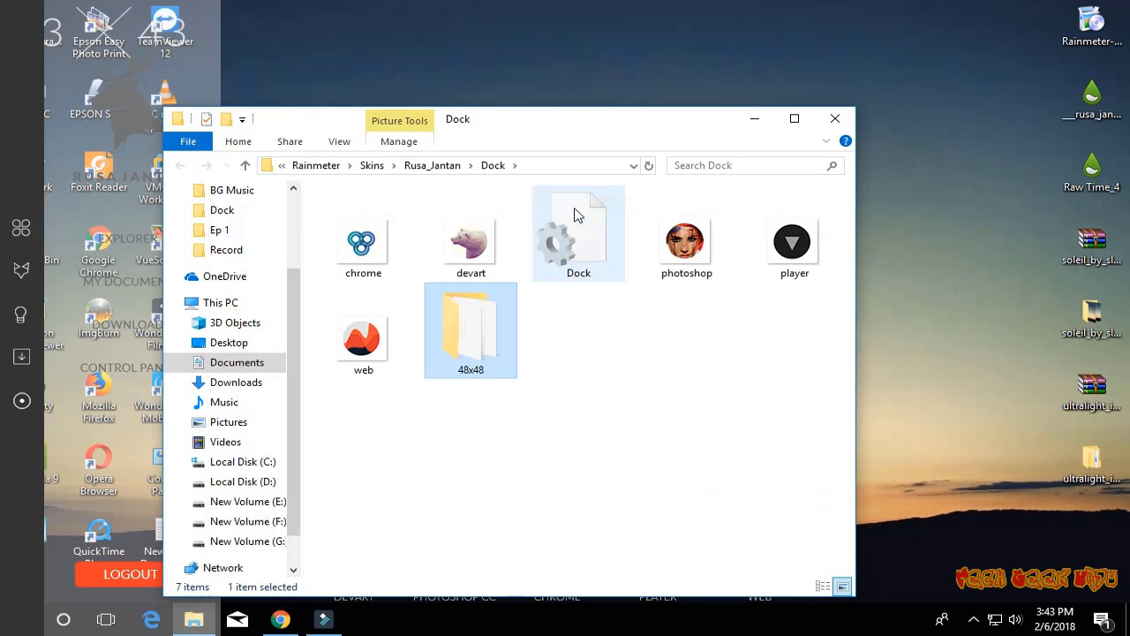
- In the copied 48x48 folder, rename the Ultralight-01 headphones icon as Music, keeping the dock in view
{"action": "left_click_drag", "start_coordinate": [605, 132], "coordinate": [665, 86]}
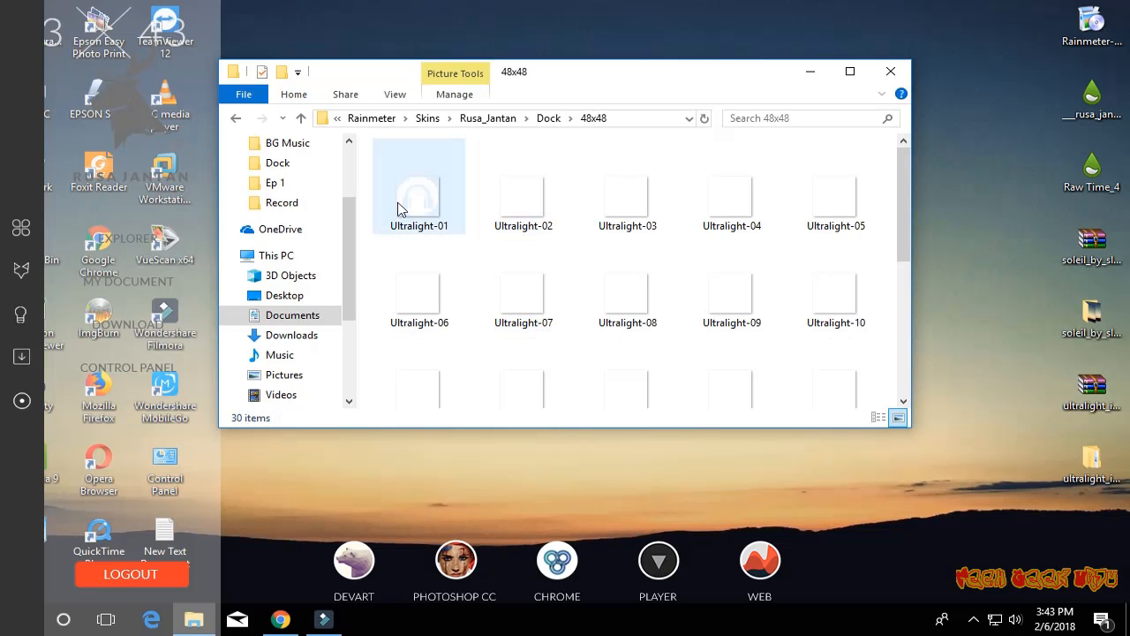
{"action": "left_click", "coordinate": [413, 208]}
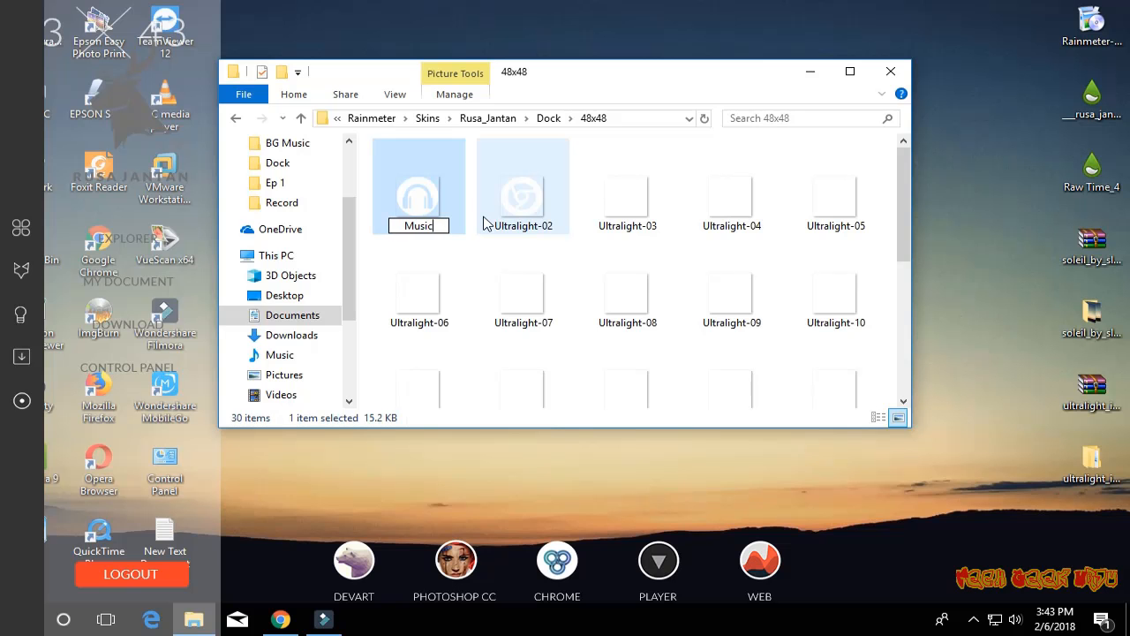
{"action": "key", "text": "Return"}
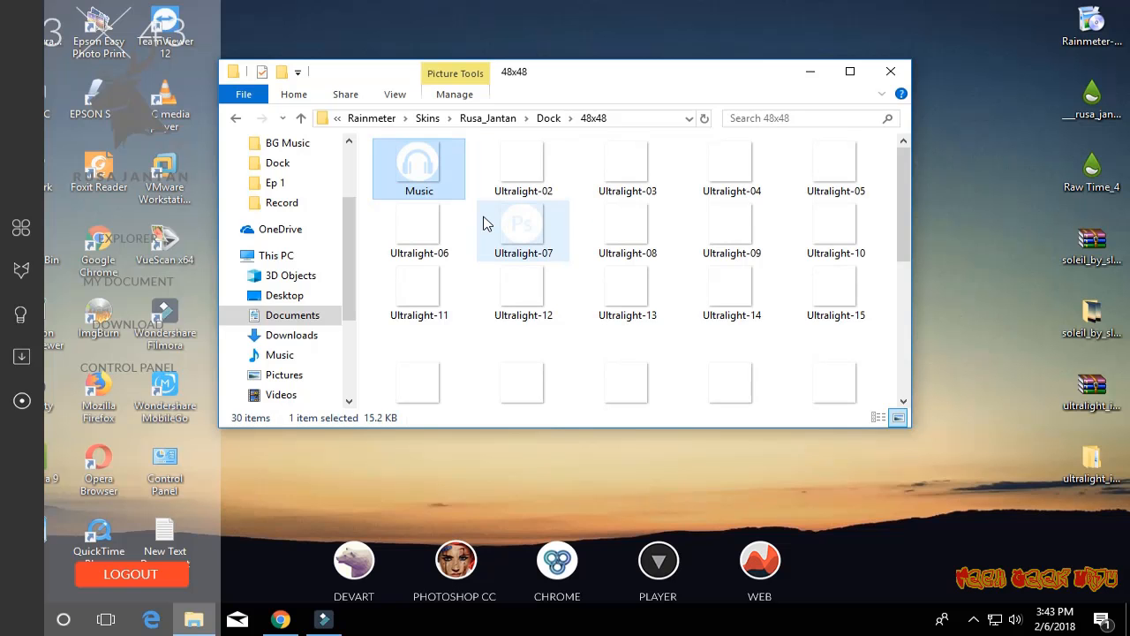
- Rename the Ultralight-02 icon as Chrome
{"action": "key", "text": "Right"}
{"action": "key", "text": "F2"}
{"action": "type", "text": "Chrom"}
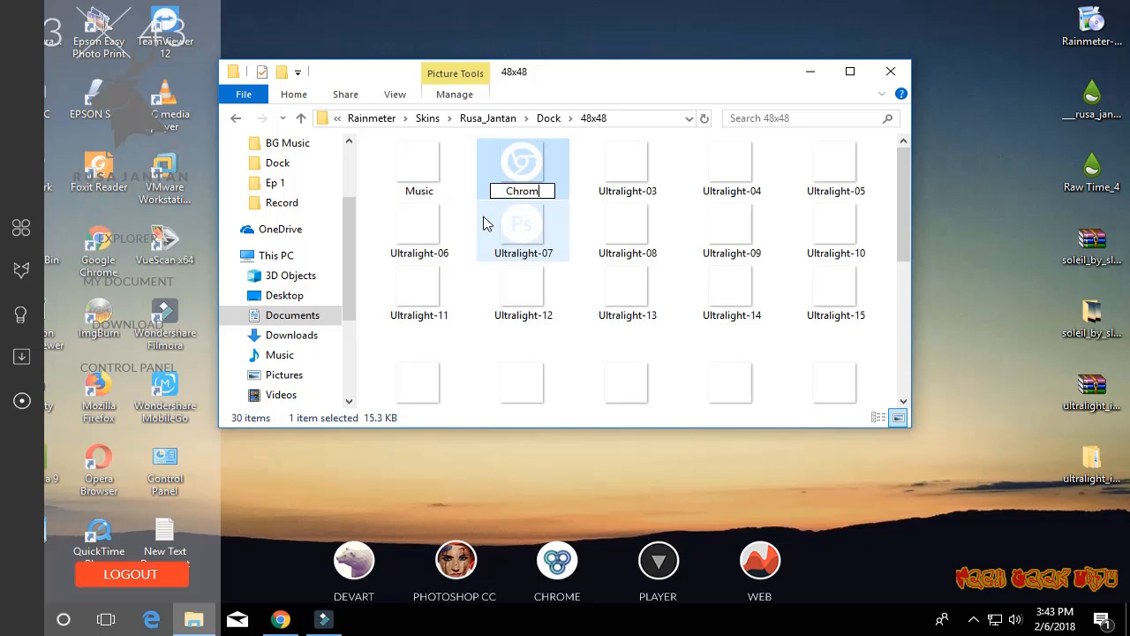
{"action": "type", "text": "e"}
{"action": "key", "text": "Return"}
- Rename the Ultralight-06 icon as Web
{"action": "key", "text": "Right"}
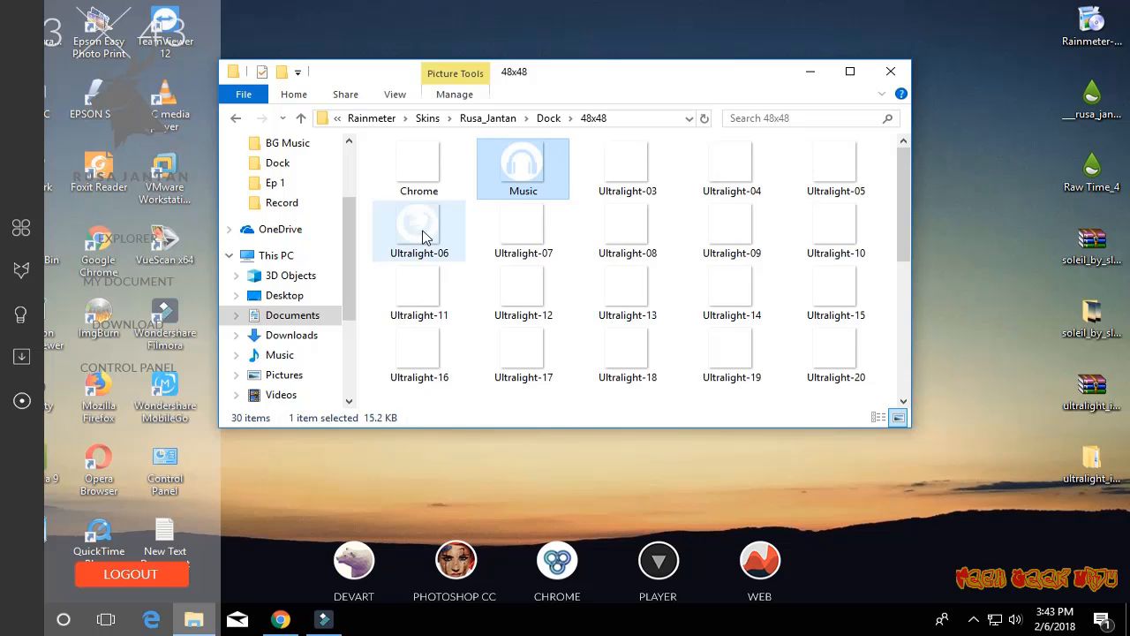
{"action": "left_click", "coordinate": [422, 234]}
{"action": "right_click", "coordinate": [422, 234]}
{"action": "left_click", "coordinate": [559, 564]}
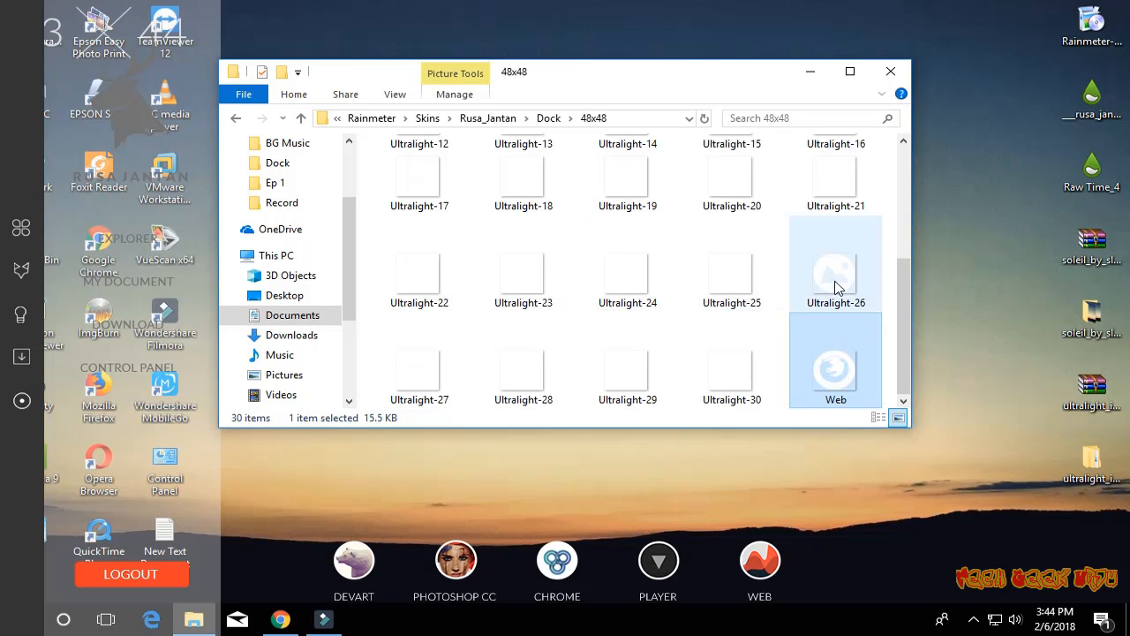
- Rename the Ultralight-04 clapperboard icon as Player
{"action": "scroll", "coordinate": [907, 330], "scroll_direction": "up", "scroll_amount": 3}
{"action": "left_click", "coordinate": [731, 166]}
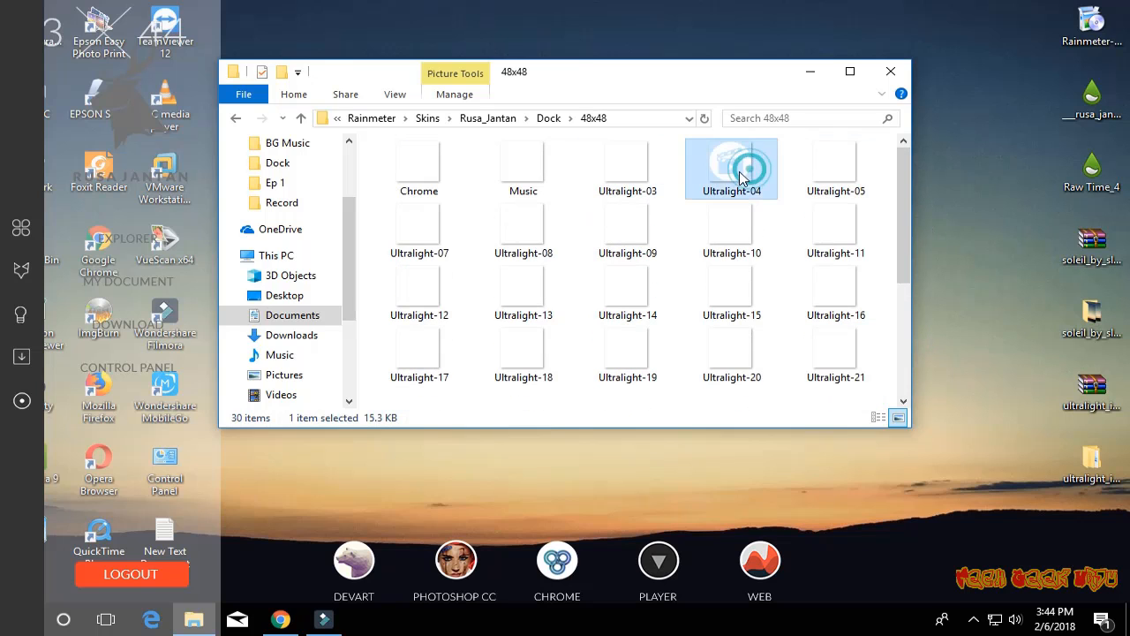
{"action": "right_click", "coordinate": [732, 168]}
{"action": "left_click", "coordinate": [808, 565]}
{"action": "type", "text": "Player"}
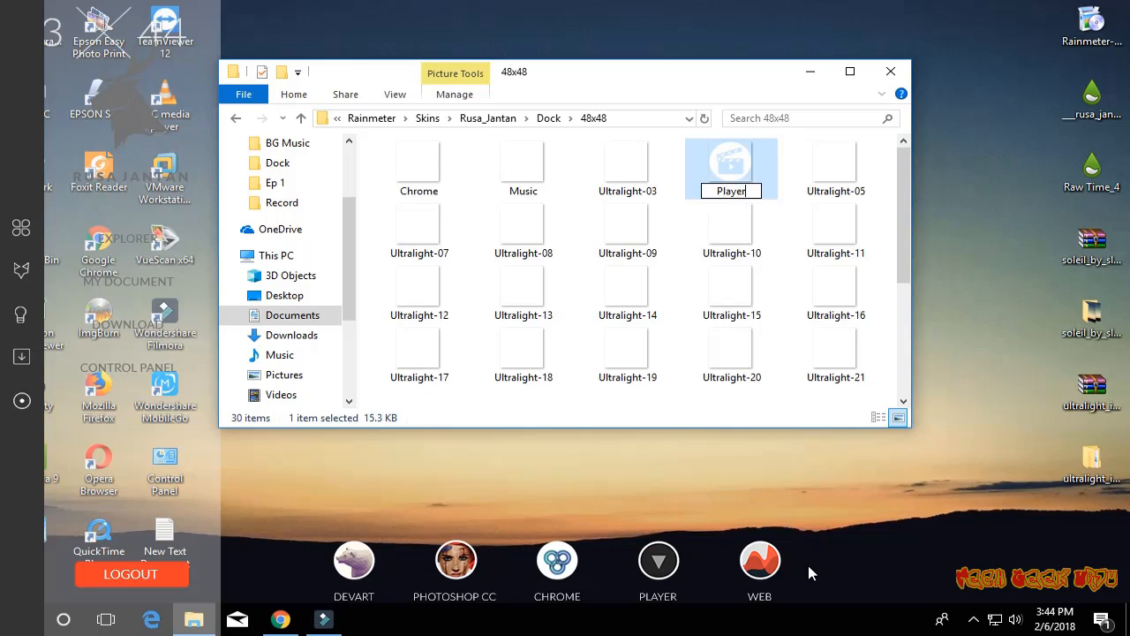
{"action": "key", "text": "Return"}
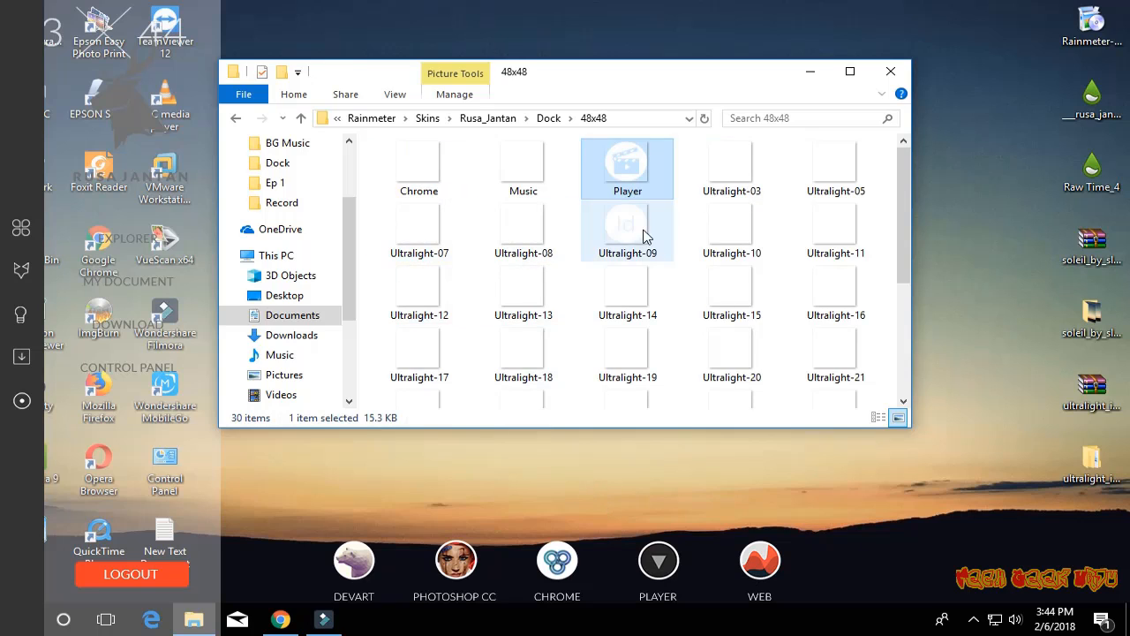
- Rename the Ultralight-07 icon as Photoshop
{"action": "right_click", "coordinate": [421, 228]}
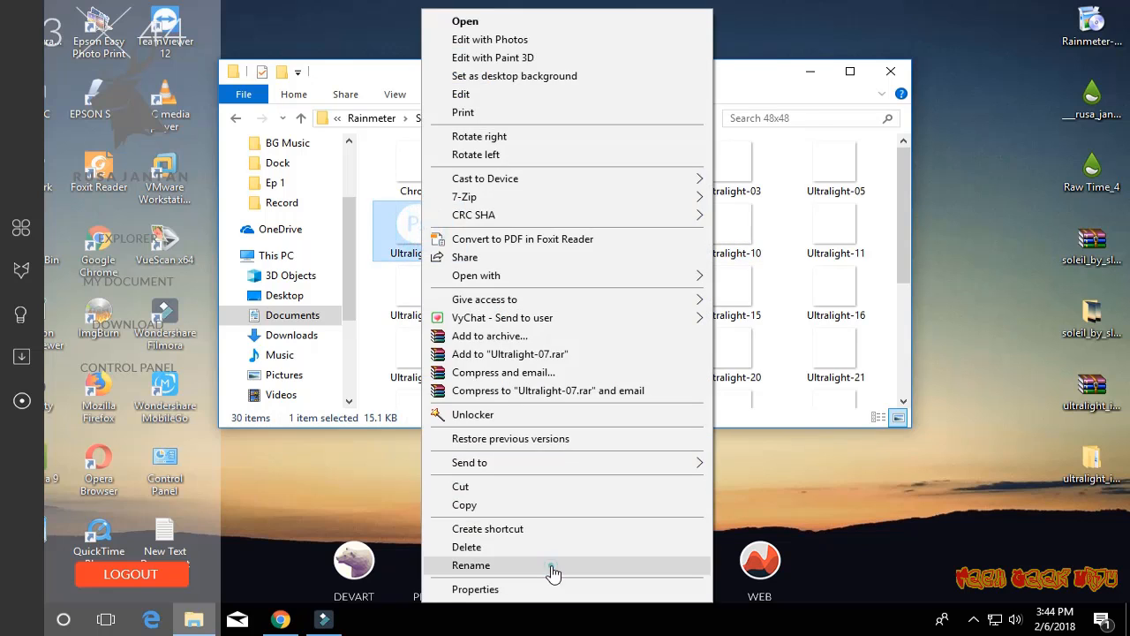
{"action": "left_click", "coordinate": [549, 567]}
{"action": "type", "text": "Photoshop"}
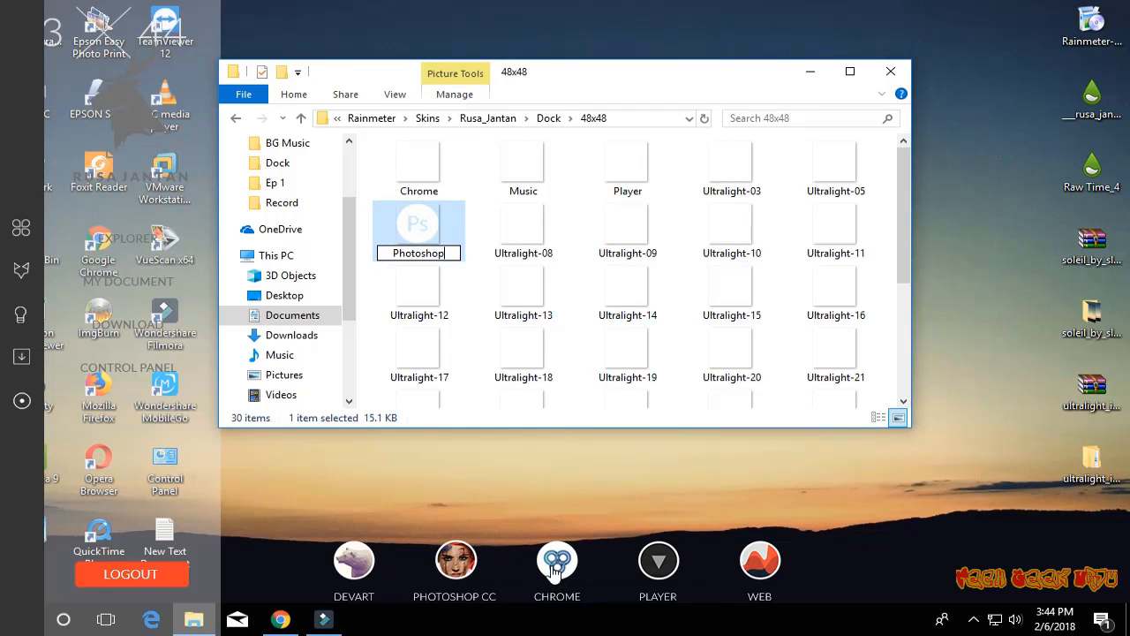
{"action": "key", "text": "Return"}
- Copy the Chrome, Music, Photoshop, Player and Web icons from the 48x48 folder
{"action": "left_click", "coordinate": [422, 172]}
{"action": "left_click", "coordinate": [540, 172], "text": "ctrl"}
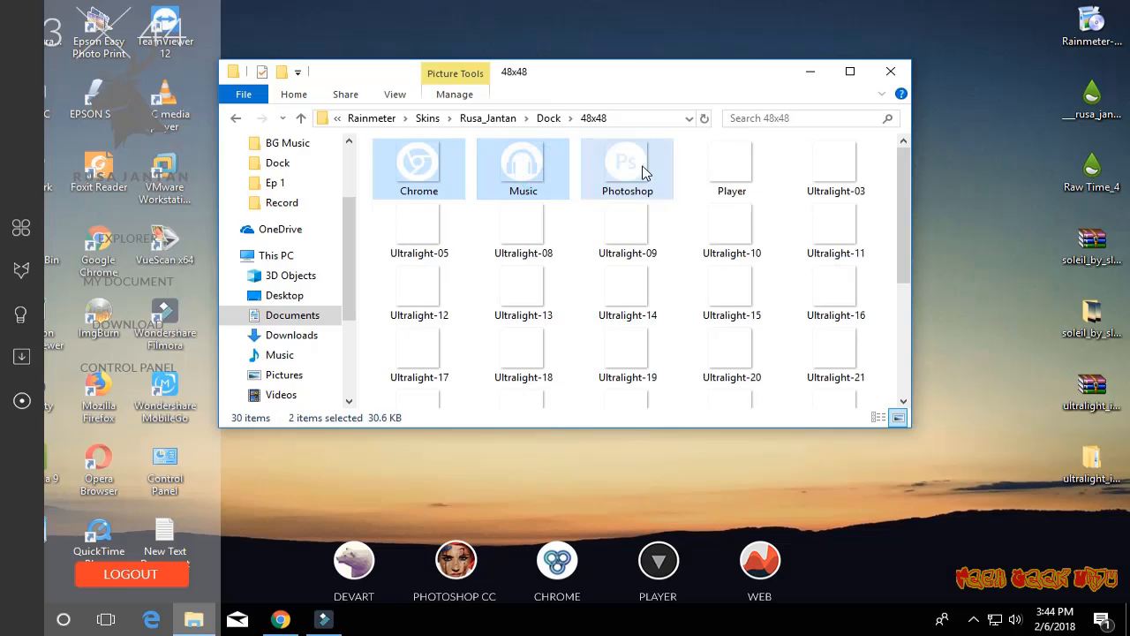
{"action": "left_click", "coordinate": [643, 172], "text": "ctrl"}
{"action": "left_click", "coordinate": [726, 171], "text": "ctrl"}
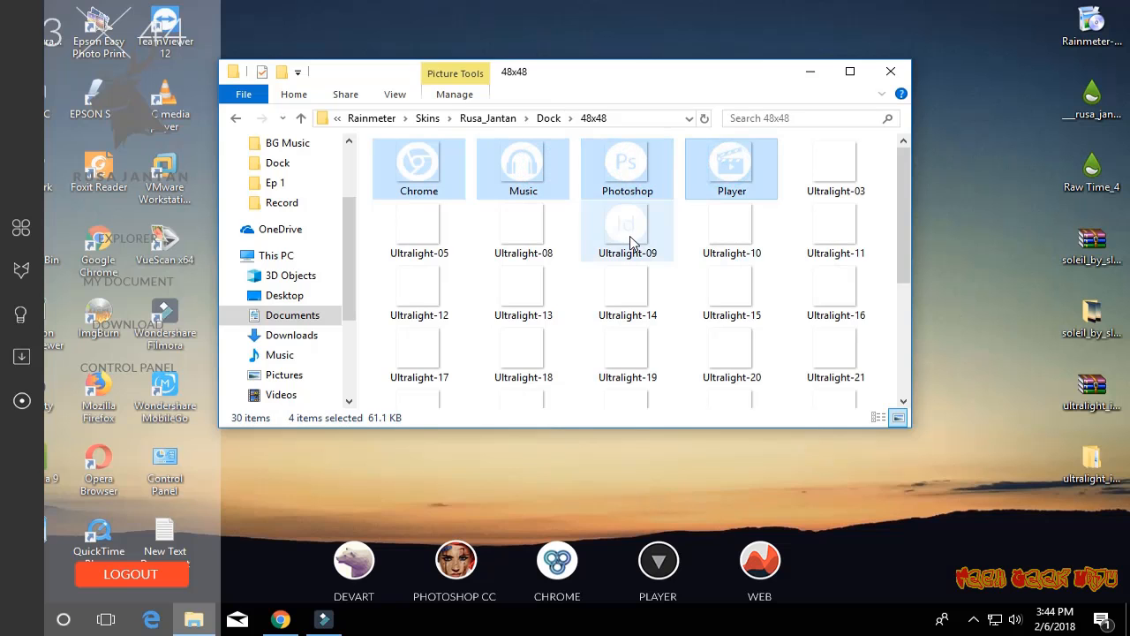
{"action": "scroll", "coordinate": [696, 314], "scroll_direction": "down", "scroll_amount": 1}
{"action": "left_click", "coordinate": [835, 375], "text": "ctrl"}
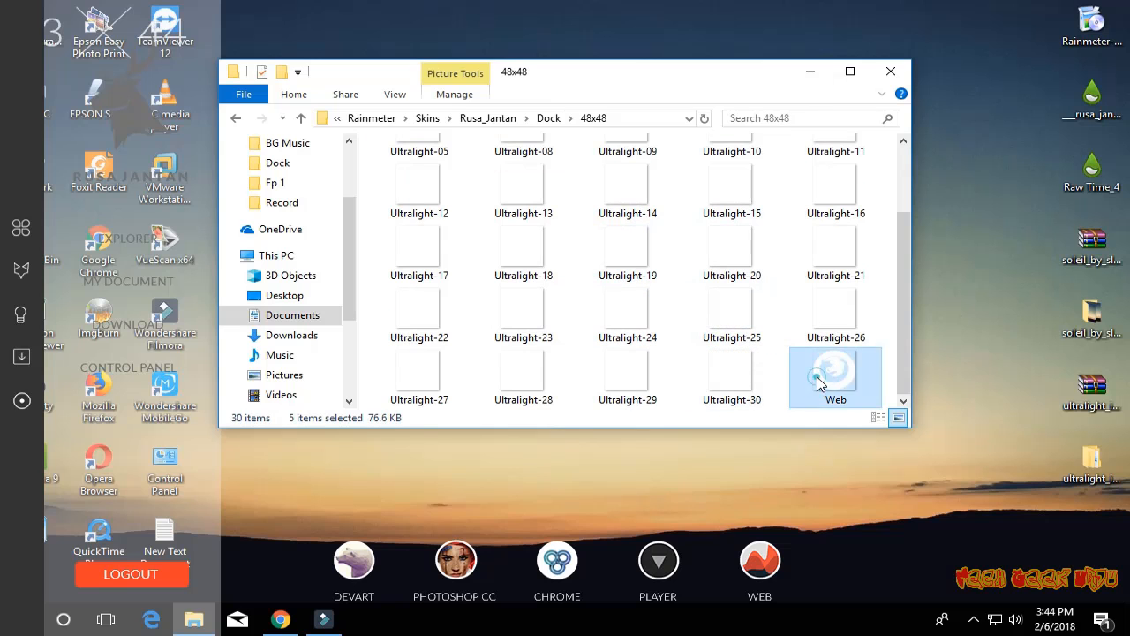
{"action": "right_click", "coordinate": [819, 378]}
{"action": "left_click", "coordinate": [861, 505]}
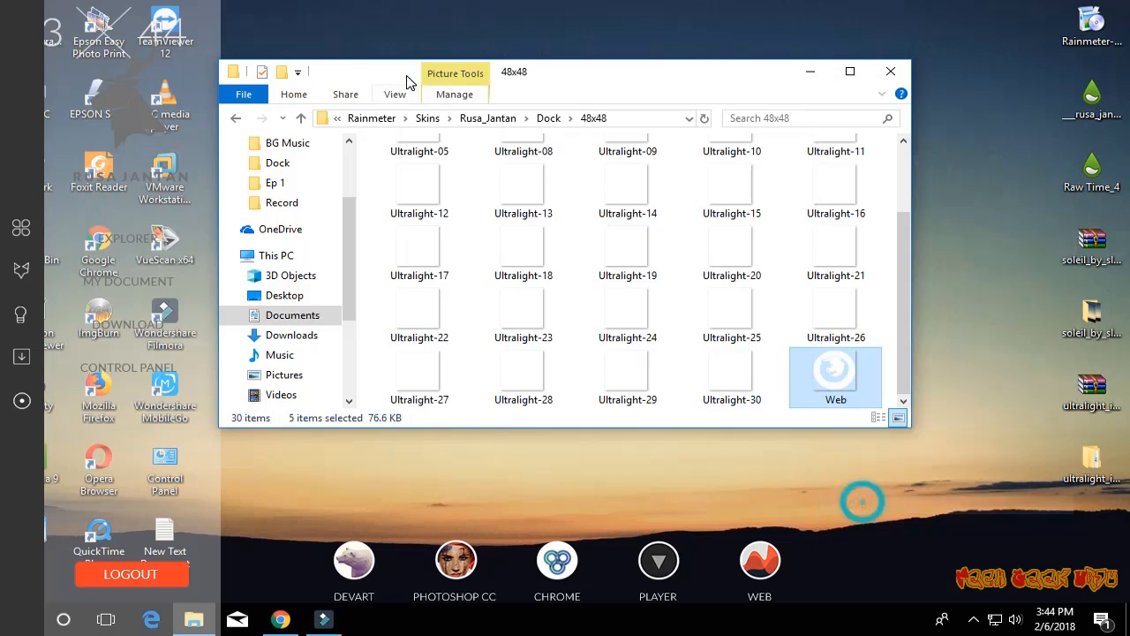
- Paste the copied icons into the Dock folder, replacing the existing files, and refresh the Dock skin
{"action": "left_click", "coordinate": [547, 119]}
{"action": "right_click", "coordinate": [629, 293]}
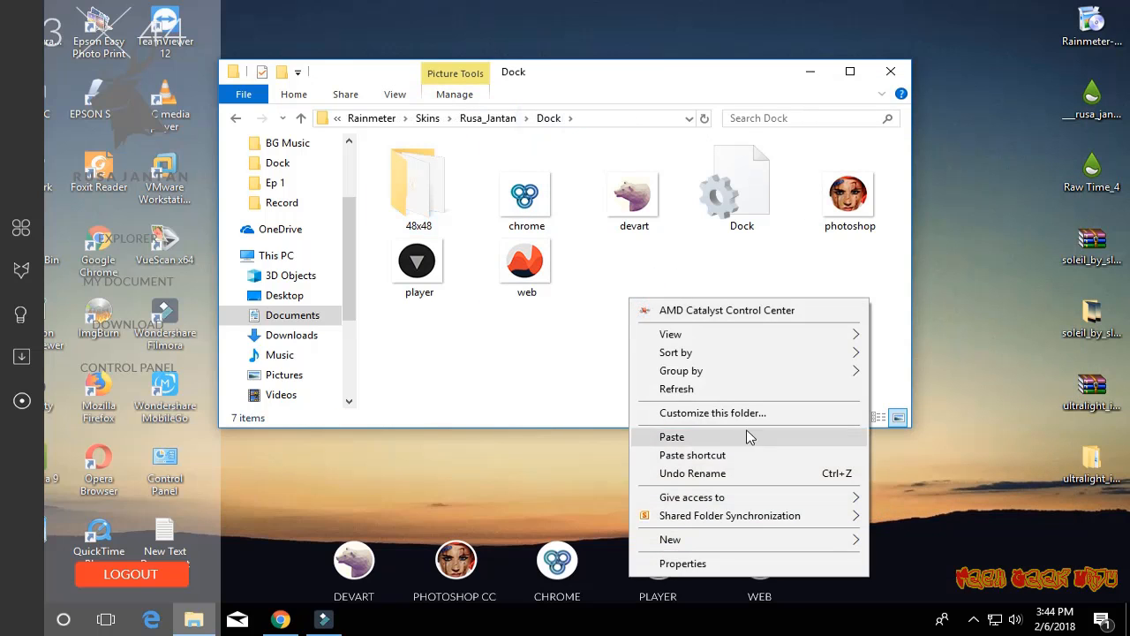
{"action": "left_click", "coordinate": [713, 436]}
{"action": "left_click", "coordinate": [462, 188]}
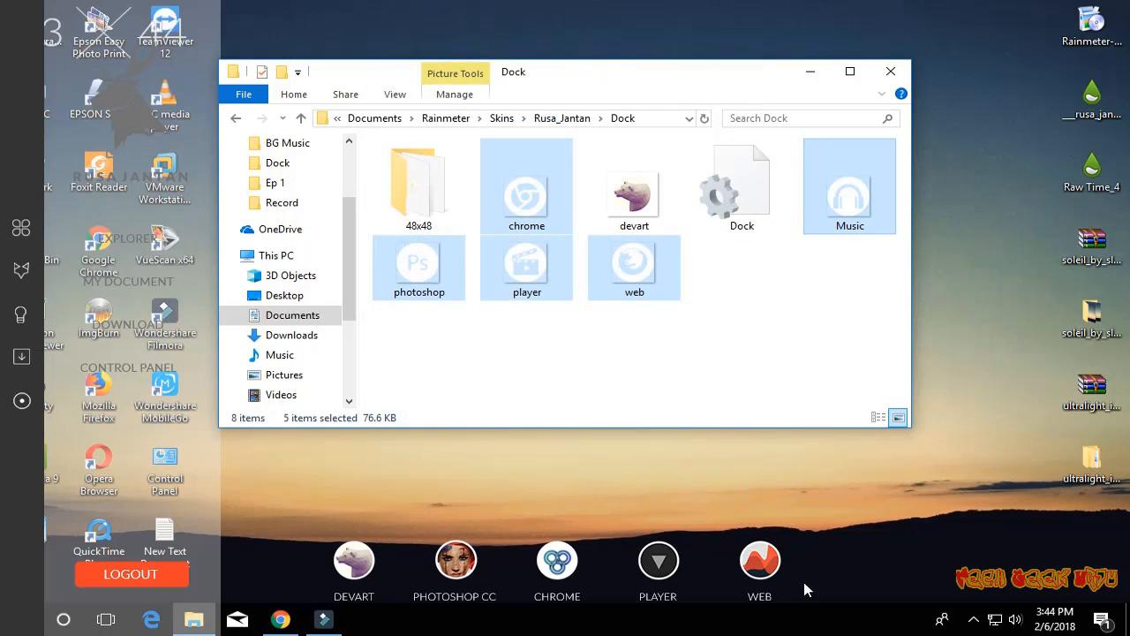
{"action": "right_click", "coordinate": [766, 563]}
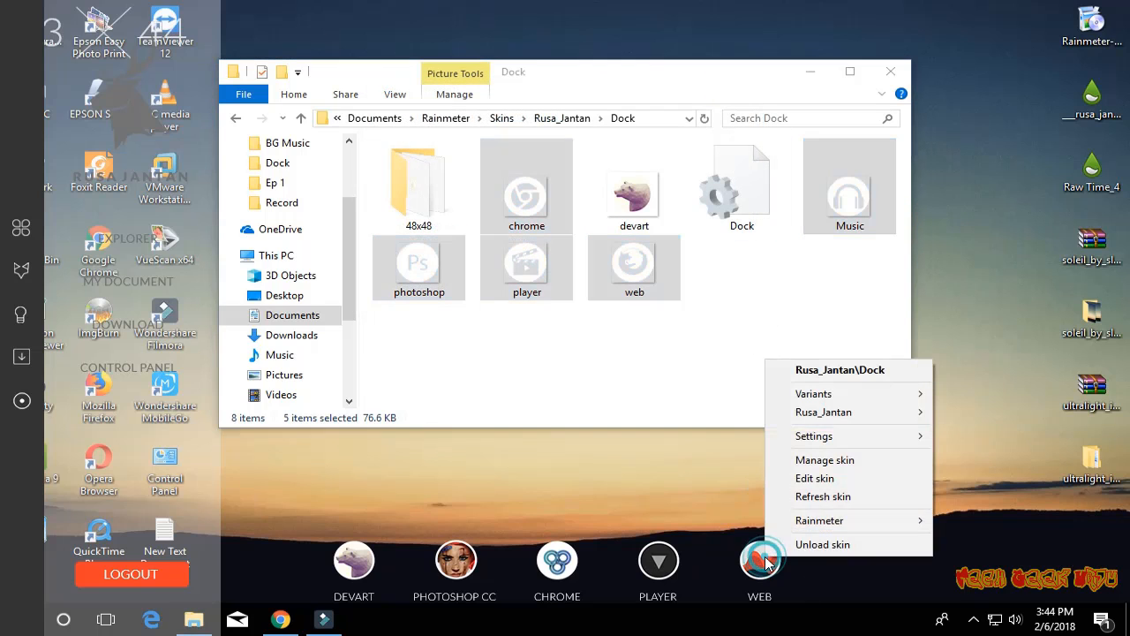
{"action": "left_click", "coordinate": [815, 498]}
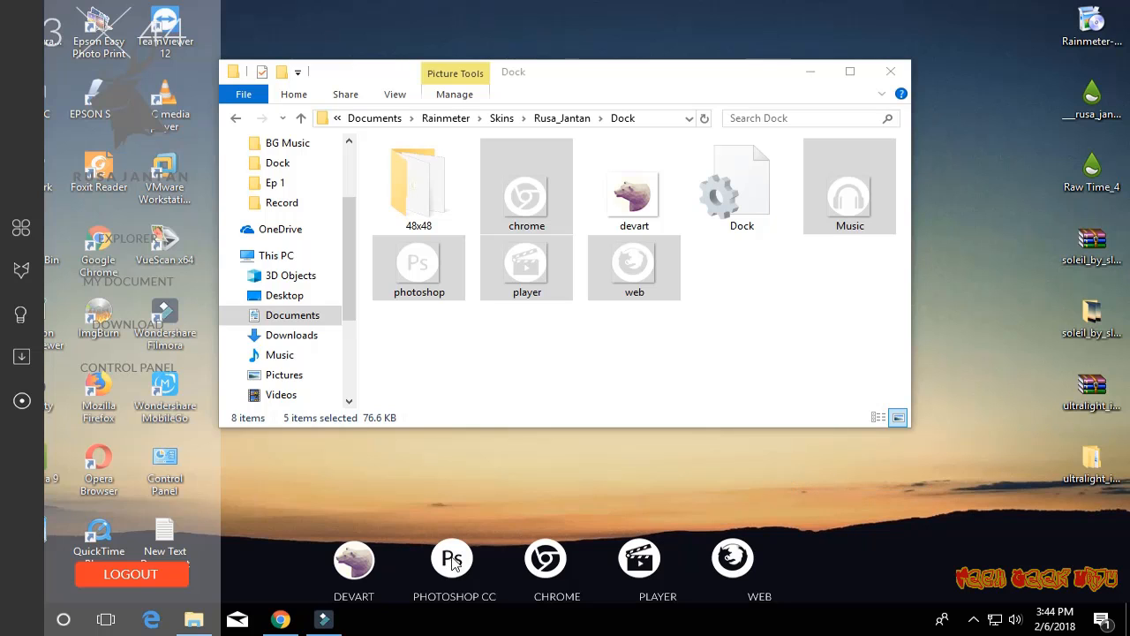
- Copy the Ultralight-27 paintbrush icon from the 48x48 folder into the Dock folder
{"action": "double_click", "coordinate": [422, 190]}
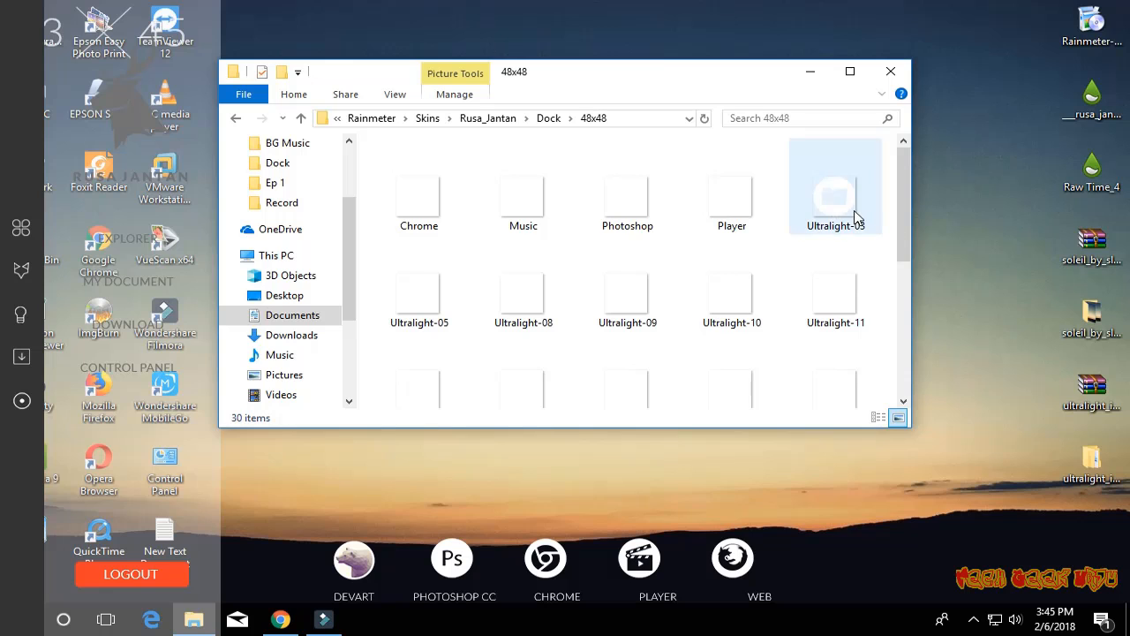
{"action": "left_click_drag", "start_coordinate": [901, 215], "coordinate": [914, 393]}
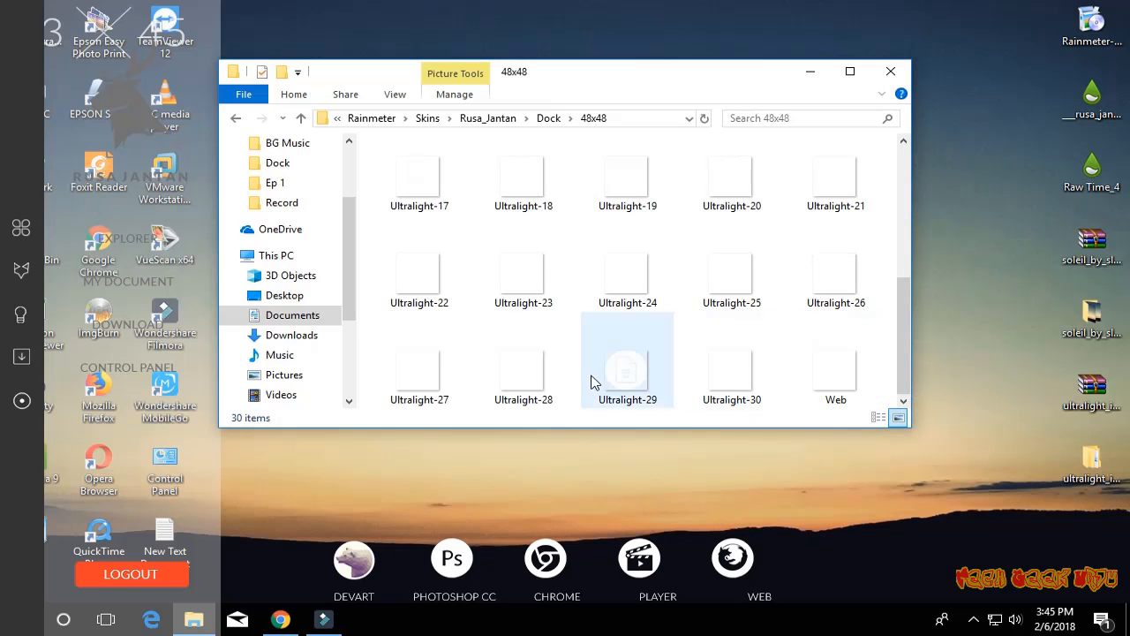
{"action": "right_click", "coordinate": [422, 380]}
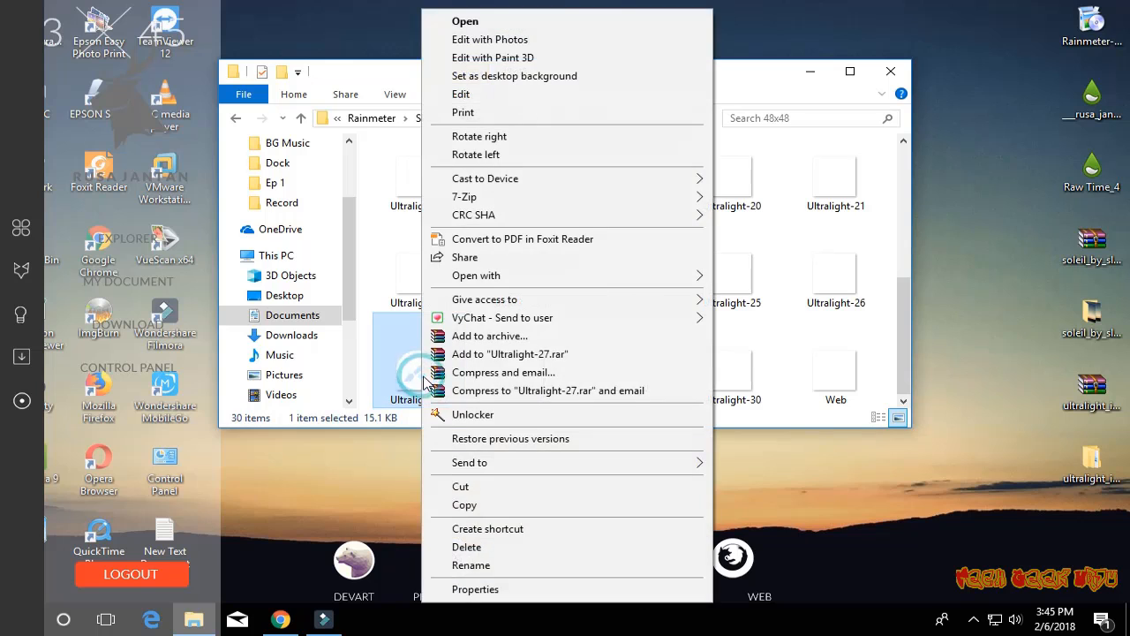
{"action": "left_click", "coordinate": [465, 504]}
{"action": "left_click", "coordinate": [547, 117]}
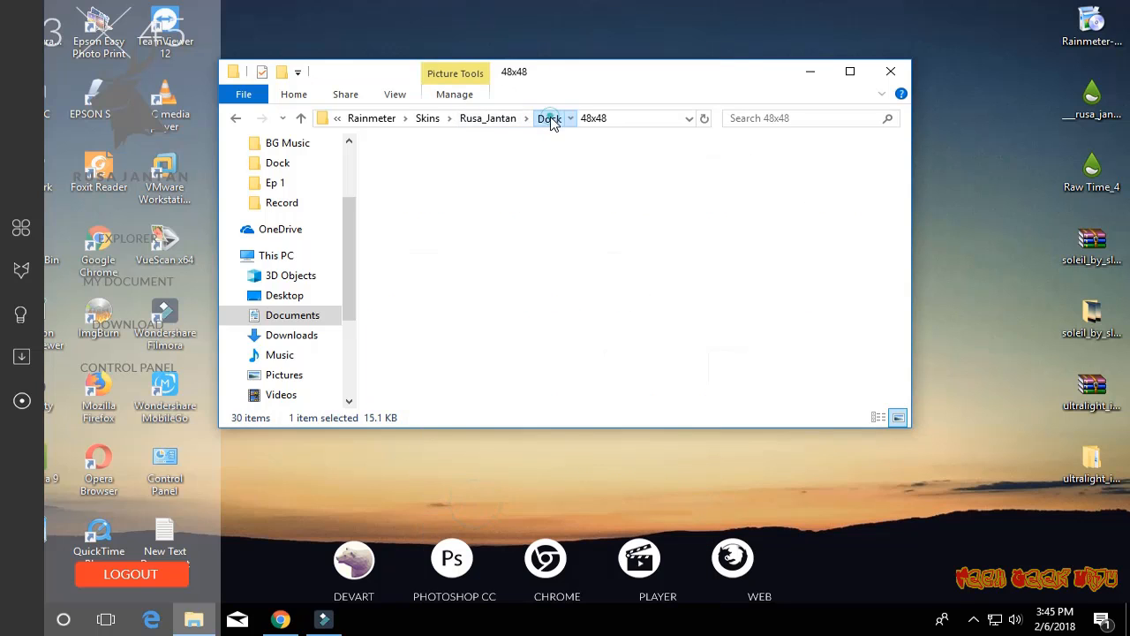
{"action": "right_click", "coordinate": [728, 353]}
{"action": "left_click", "coordinate": [781, 202]}
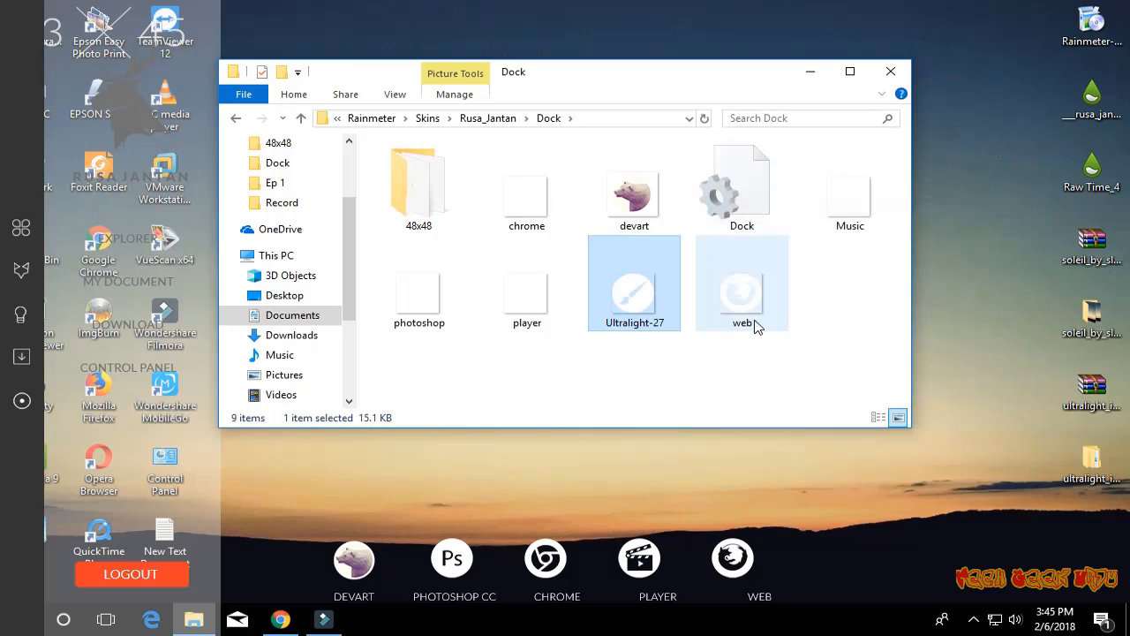
- Rename the Ultralight-27 icon in the Dock folder as Paint
{"action": "key", "text": "F2"}
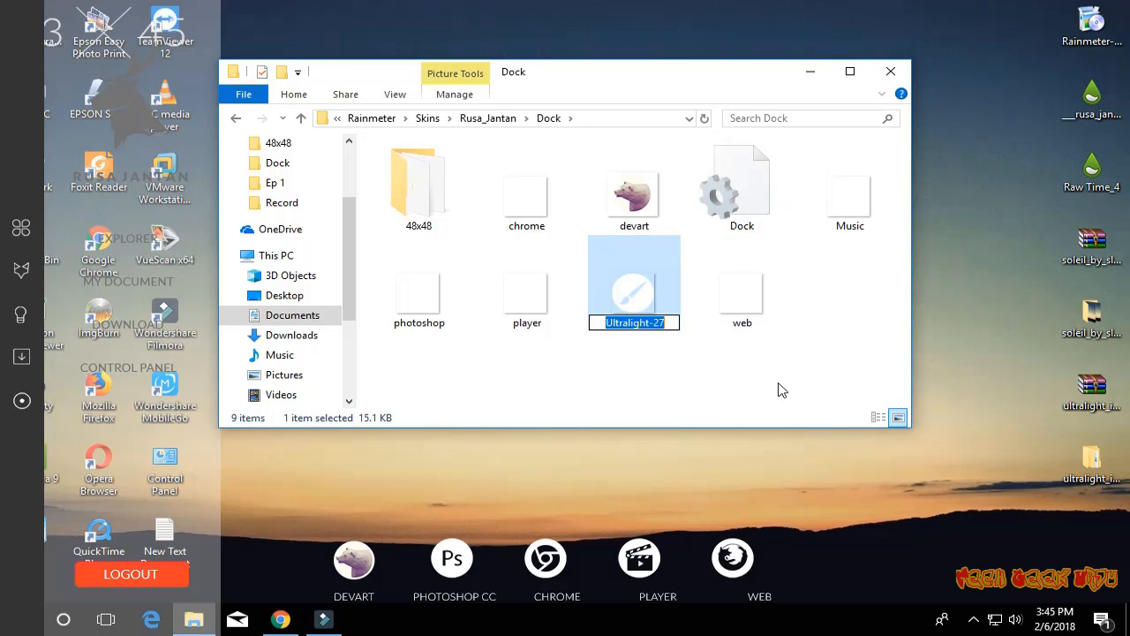
{"action": "type", "text": "P"}
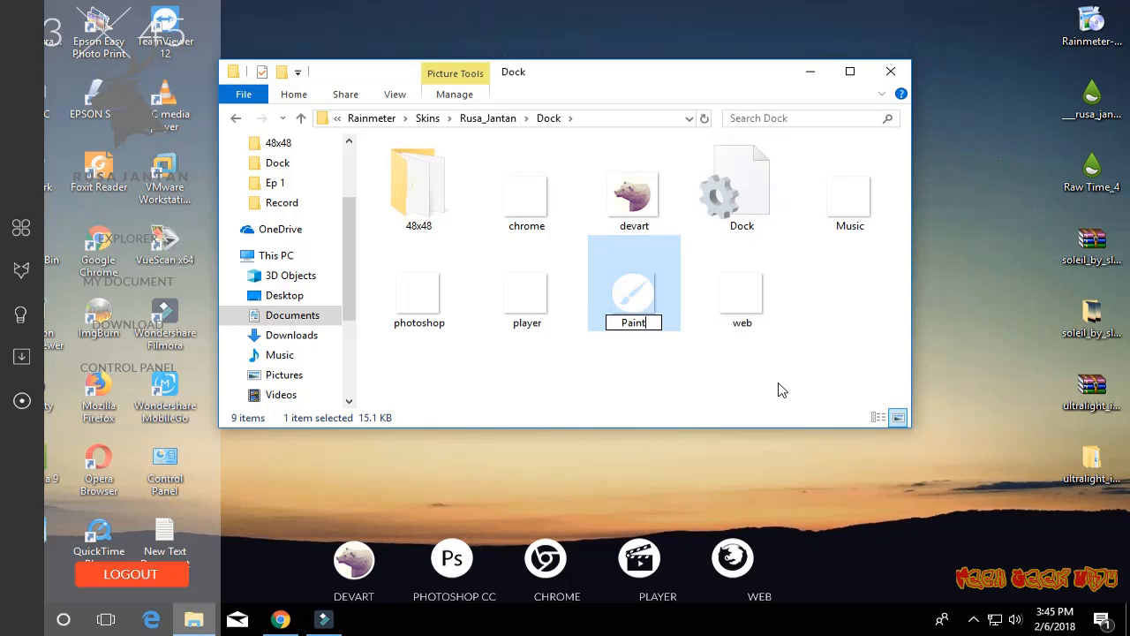
{"action": "type", "text": "aint"}
{"action": "key", "text": "Return"}
{"action": "left_click", "coordinate": [700, 345]}
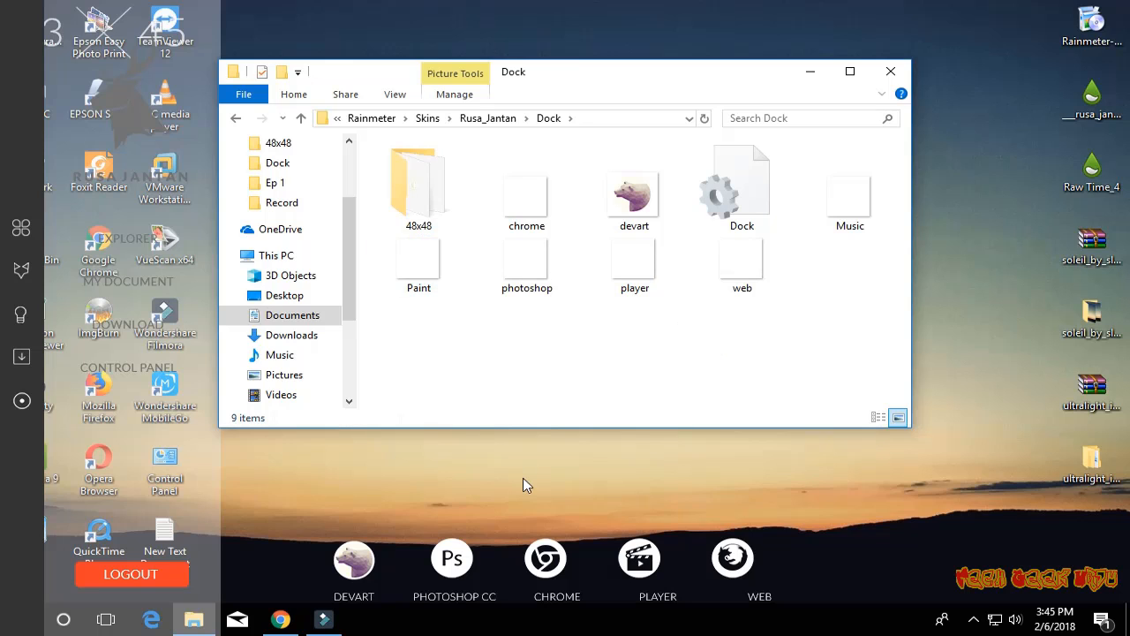
- Open the Dock skin's configuration for editing and set the ImageName under Ico1 to Paint.png
{"action": "right_click", "coordinate": [744, 569]}
{"action": "right_click", "coordinate": [731, 557]}
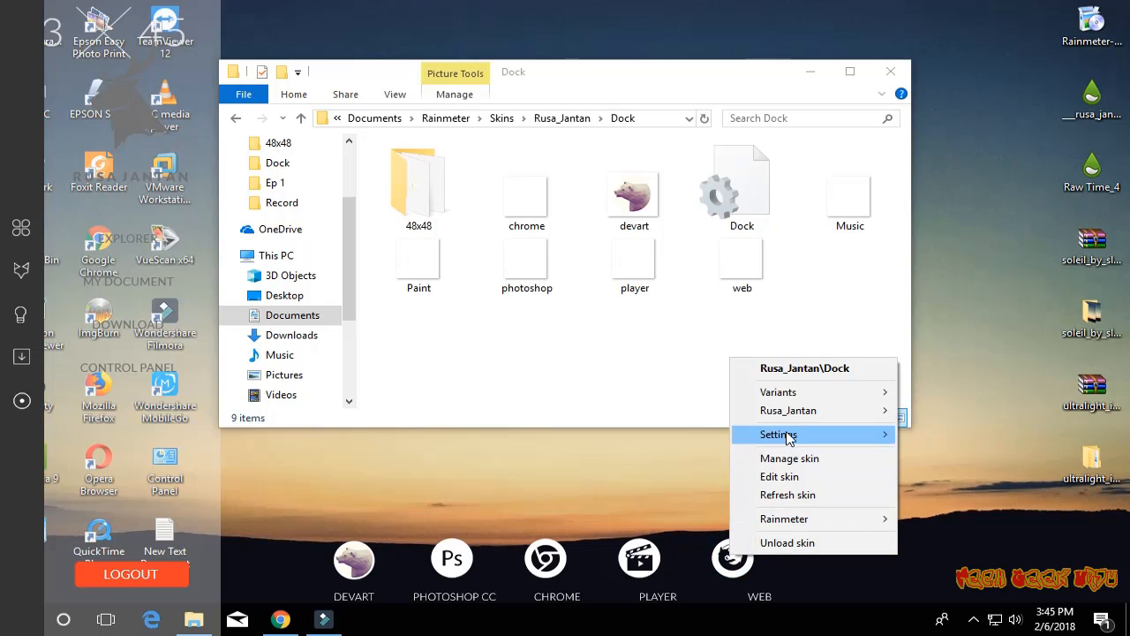
{"action": "left_click", "coordinate": [779, 477]}
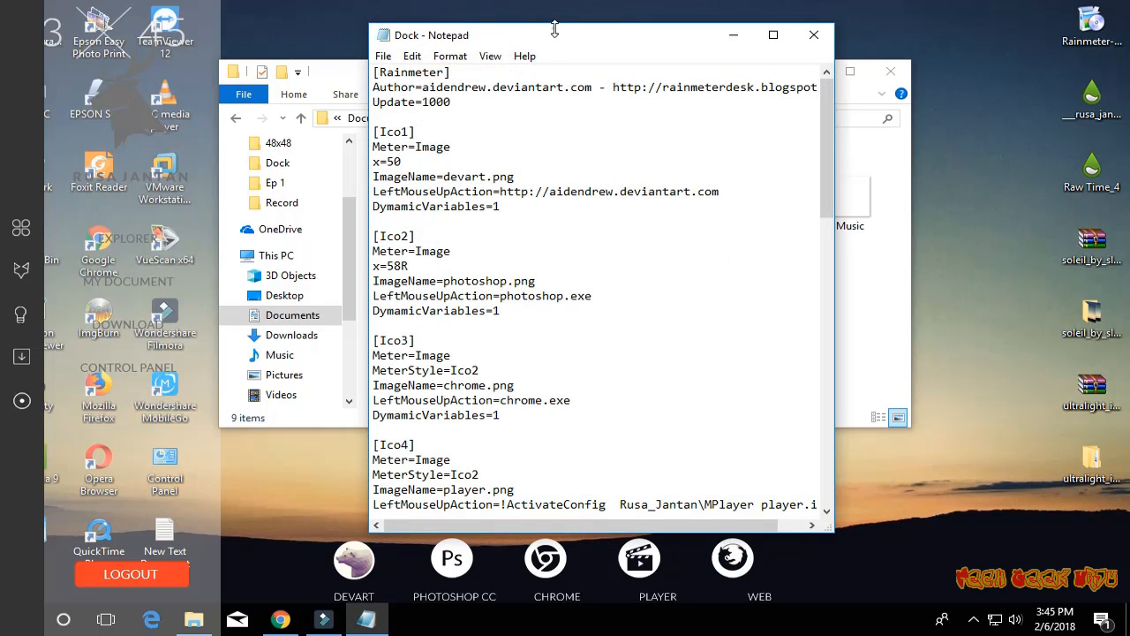
{"action": "left_click_drag", "start_coordinate": [555, 29], "coordinate": [758, 55]}
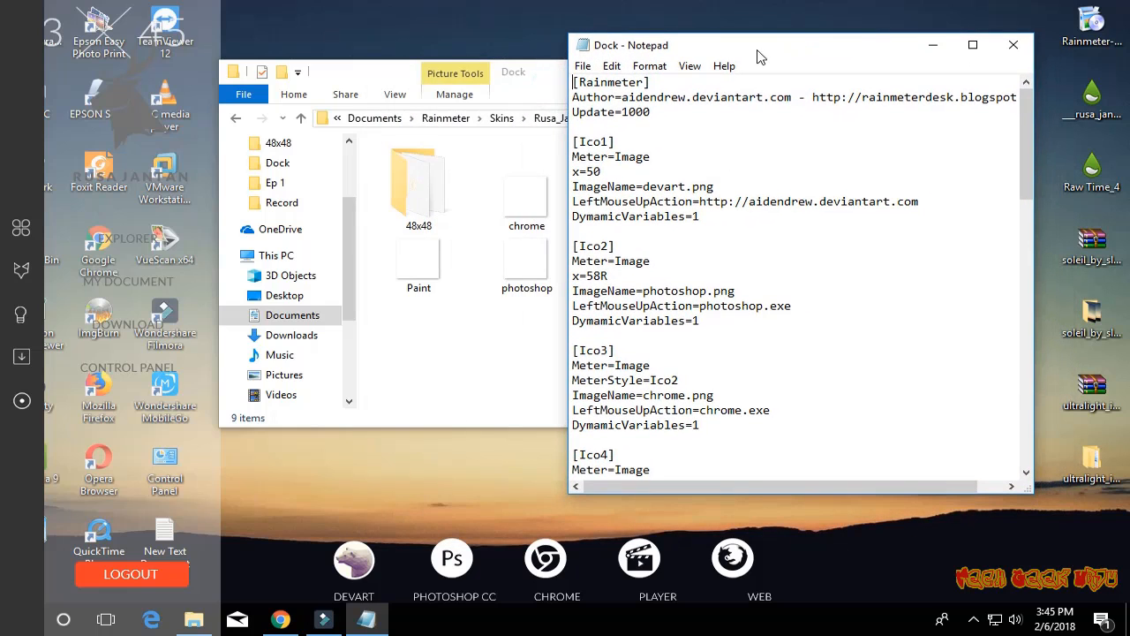
{"action": "left_click", "coordinate": [717, 187]}
{"action": "left_click_drag", "start_coordinate": [685, 187], "coordinate": [643, 186]}
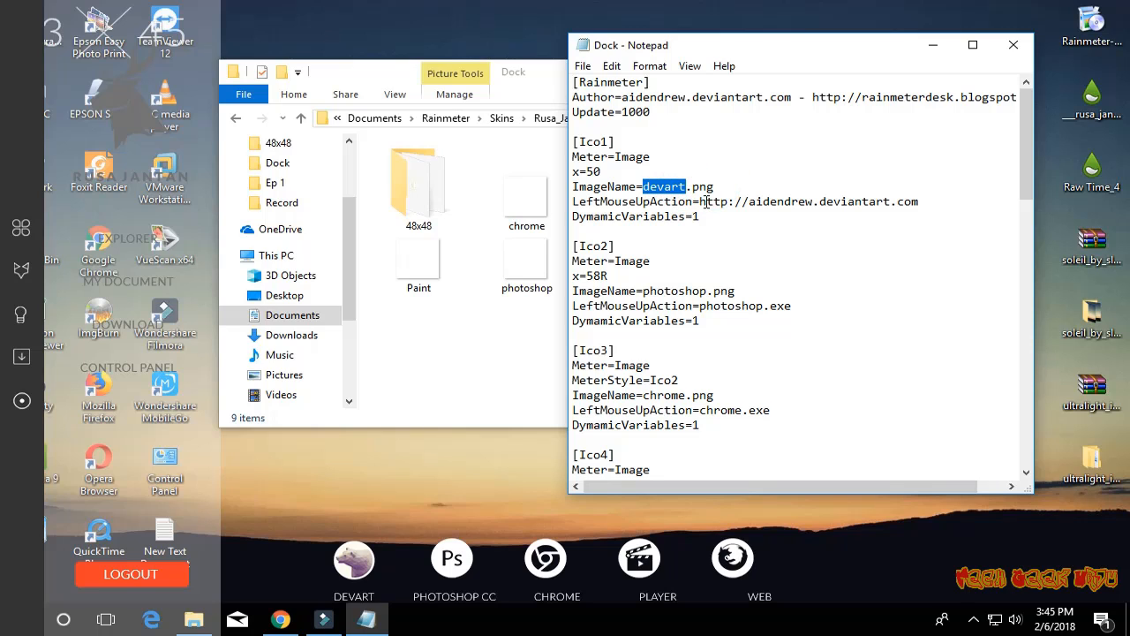
{"action": "type", "text": "Pain"}
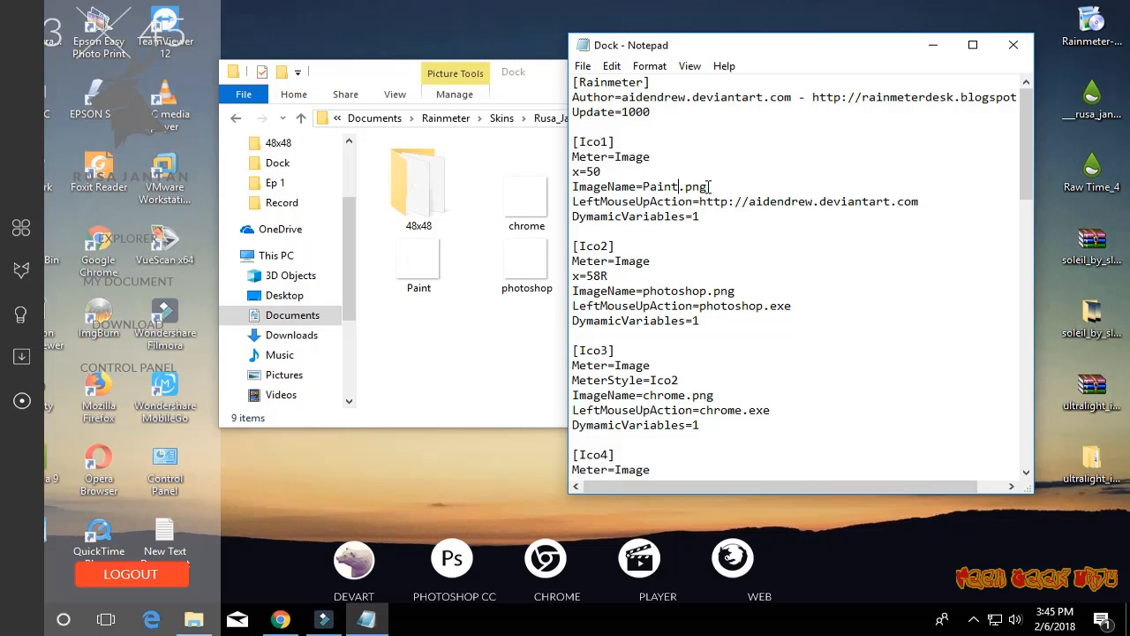
{"action": "left_click_drag", "start_coordinate": [709, 186], "coordinate": [567, 189]}
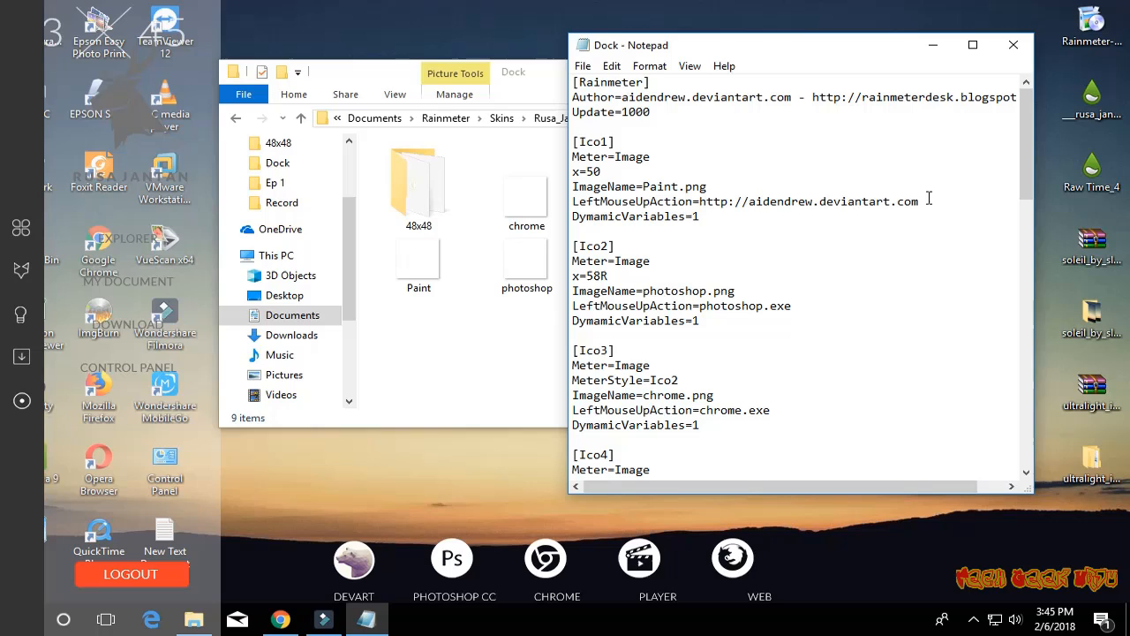
- Set Ico1's LeftMouseUpAction to MsPaint.exe and the Text value under Text1 to Paint
{"action": "left_click_drag", "start_coordinate": [919, 201], "coordinate": [713, 202]}
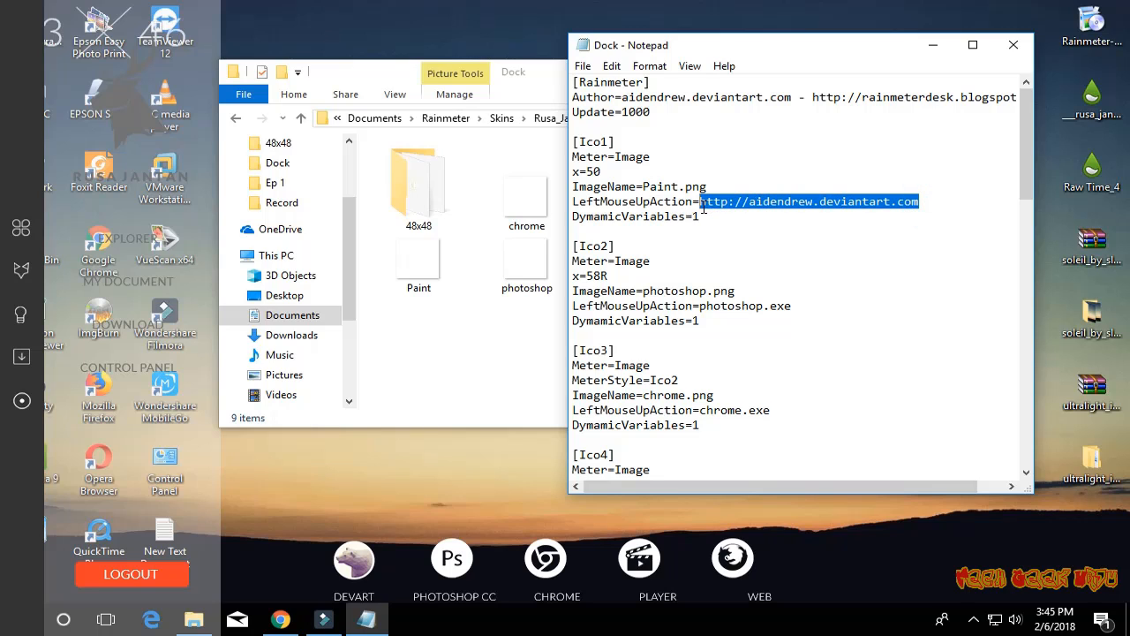
{"action": "type", "text": "Pa"}
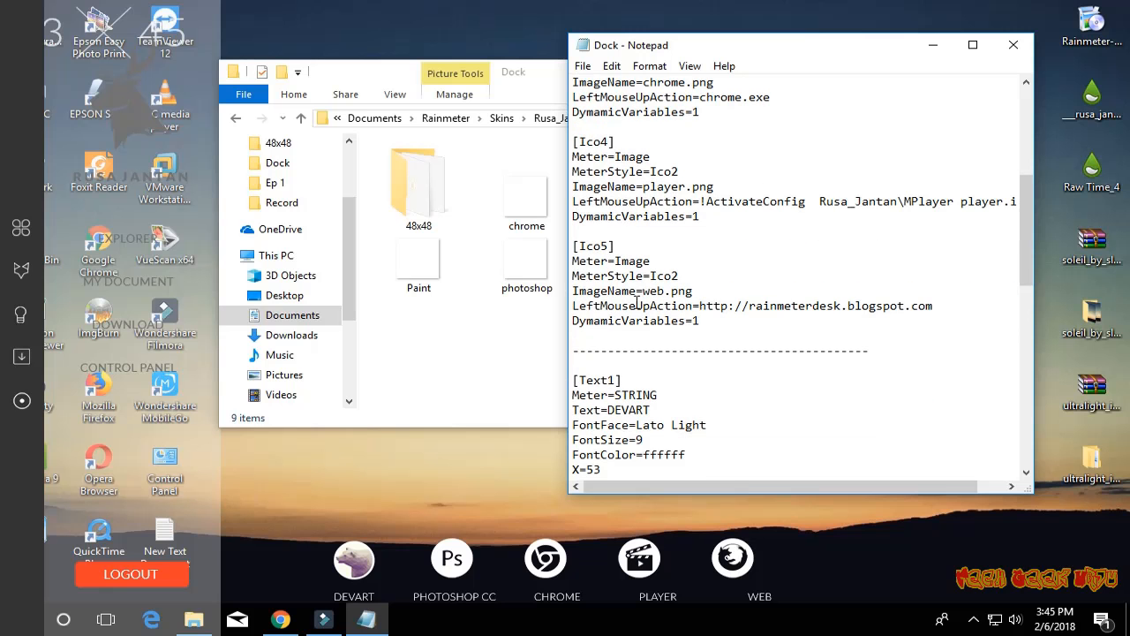
{"action": "scroll", "coordinate": [640, 297], "scroll_direction": "down", "scroll_amount": 4}
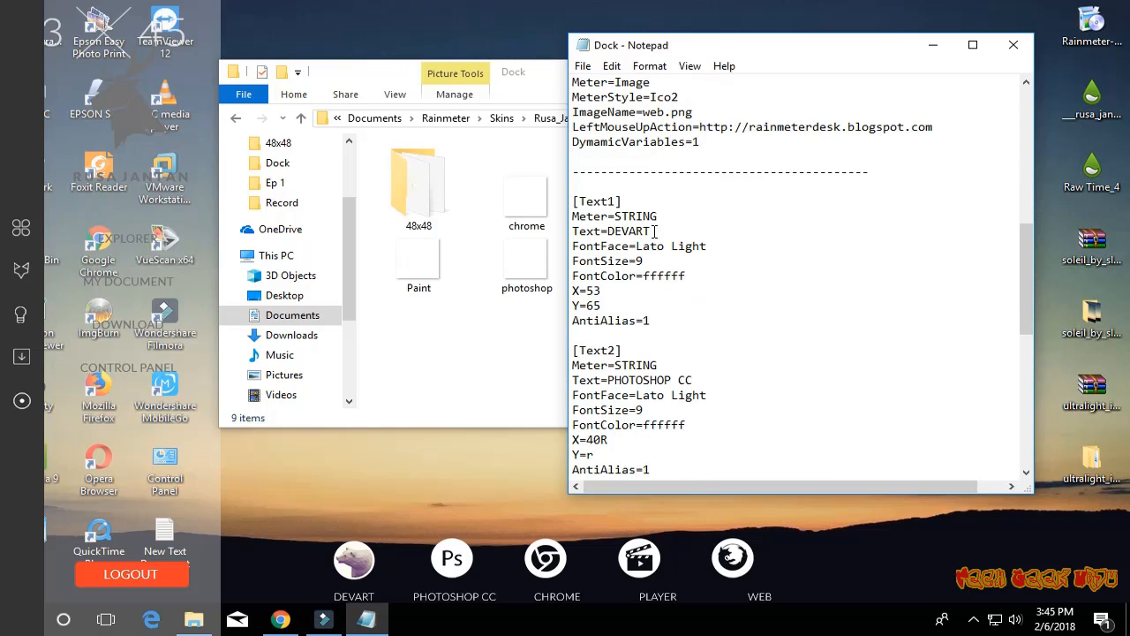
{"action": "left_click_drag", "start_coordinate": [654, 230], "coordinate": [612, 230]}
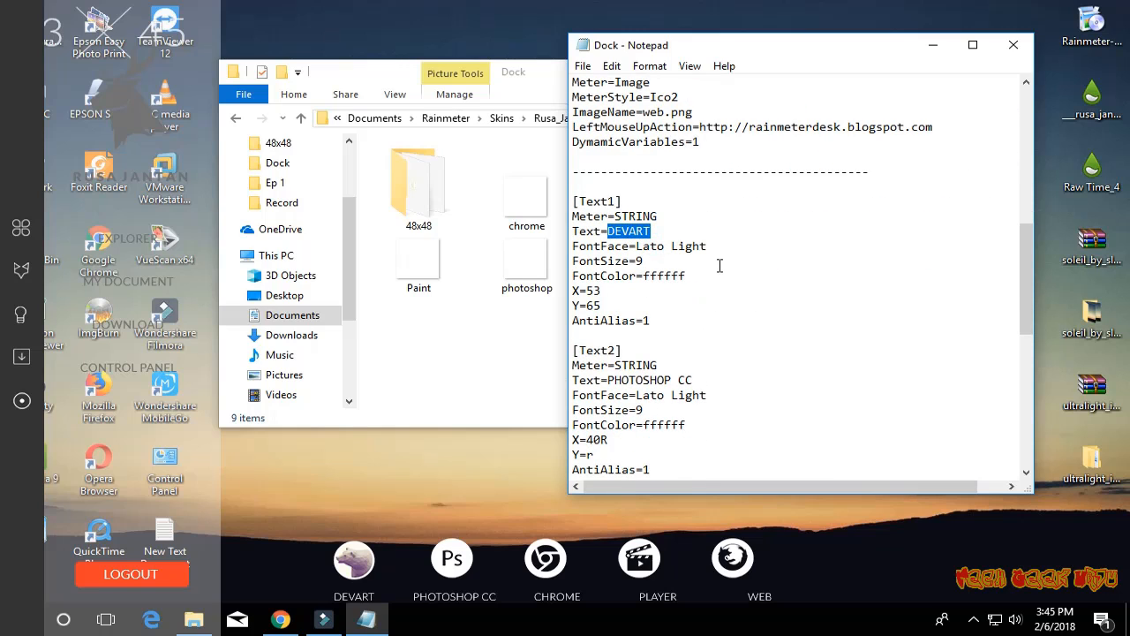
{"action": "type", "text": "Paint"}
{"action": "left_click_drag", "start_coordinate": [1026, 267], "coordinate": [1017, 137]}
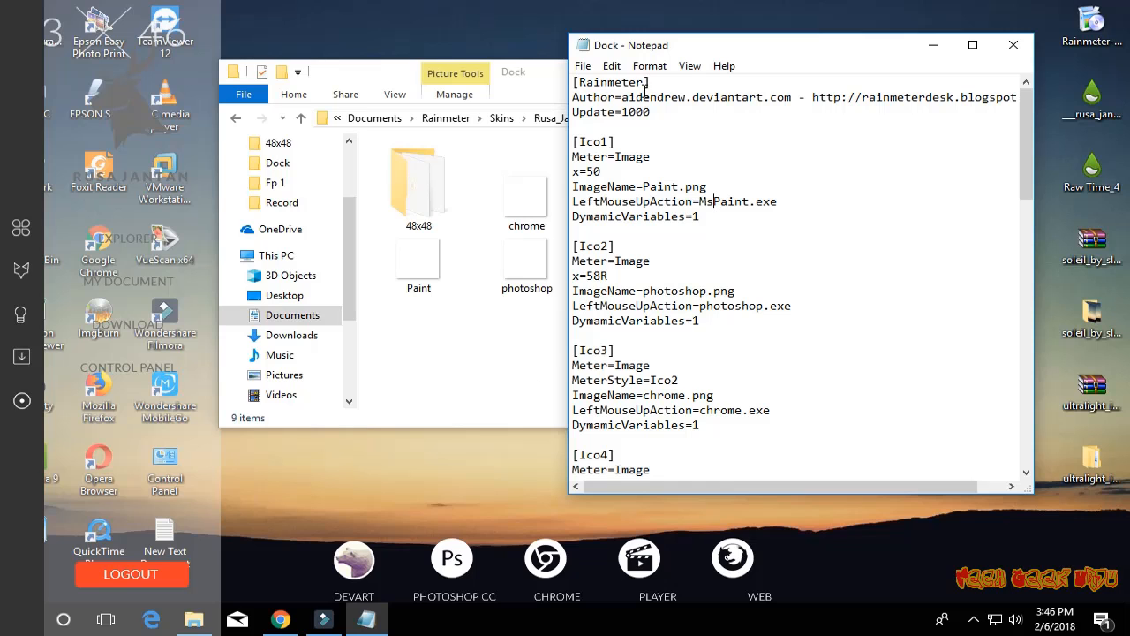
- Save and close the Dock configuration file, and refresh the Dock skin
{"action": "left_click", "coordinate": [584, 65]}
{"action": "left_click", "coordinate": [609, 119]}
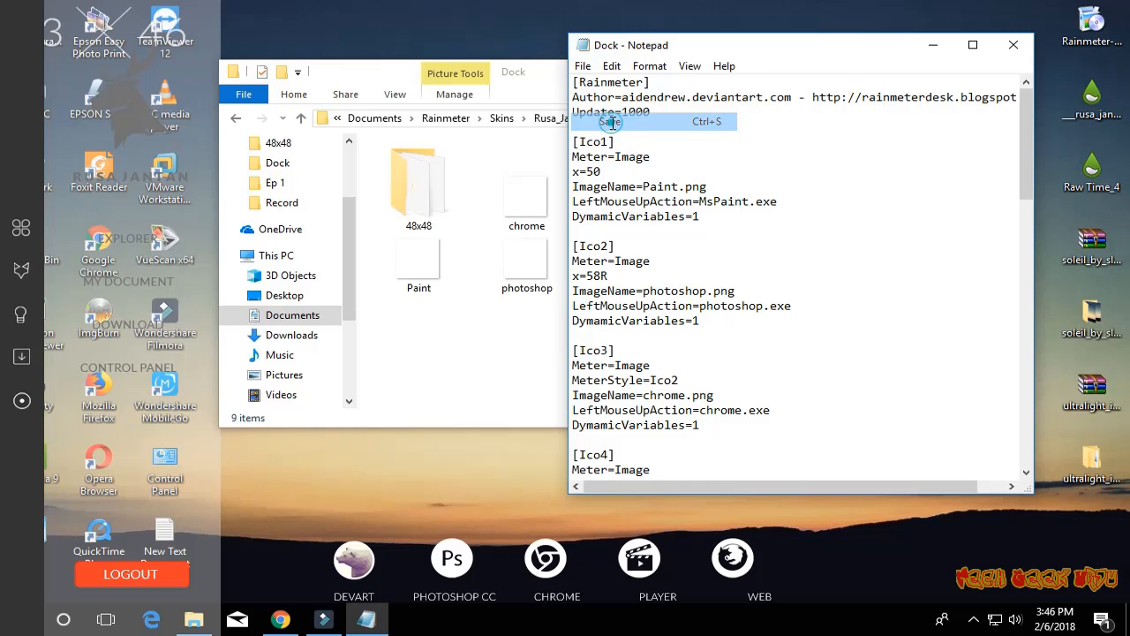
{"action": "left_click", "coordinate": [1014, 46]}
{"action": "right_click", "coordinate": [642, 562]}
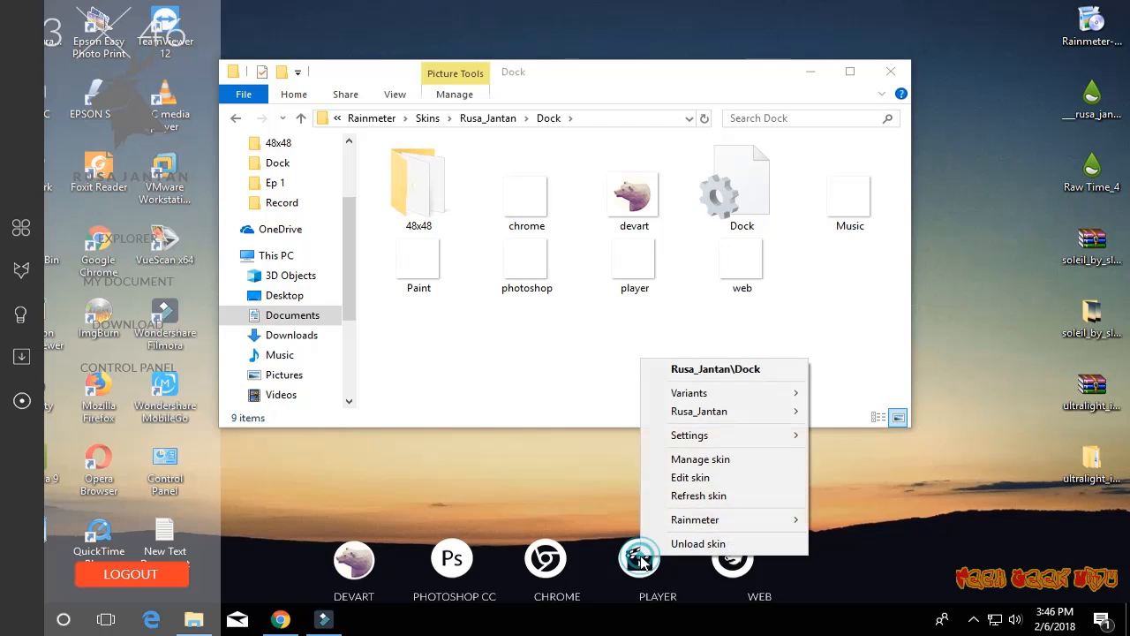
{"action": "left_click", "coordinate": [689, 497]}
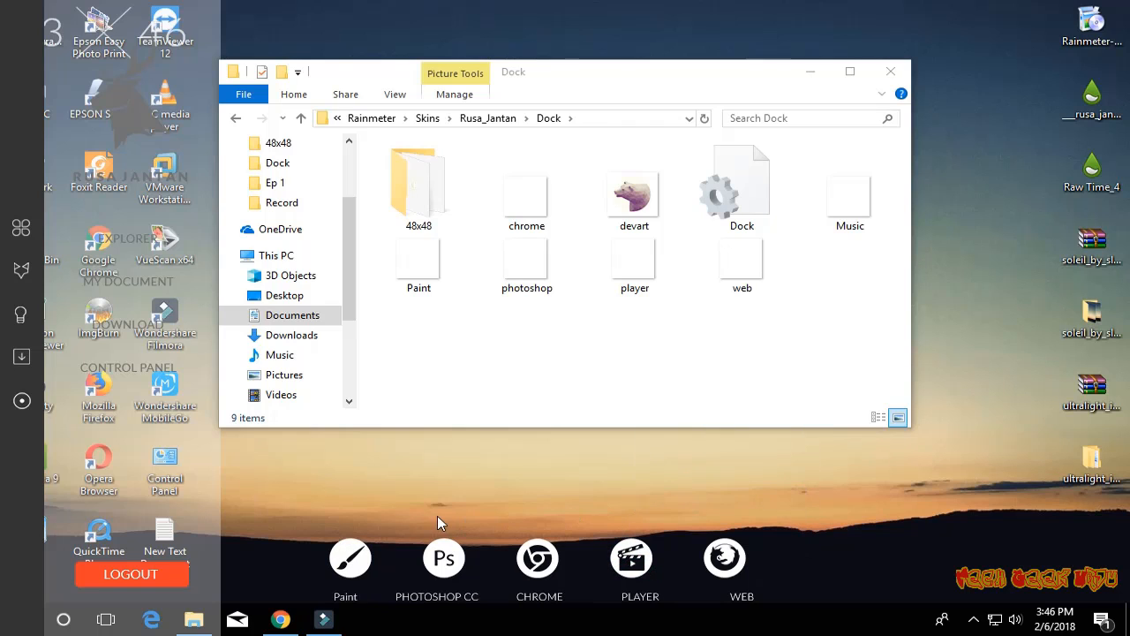
- Test the dock's Paint icon by launching Paint, and close the Paint window
{"action": "left_click", "coordinate": [348, 570]}
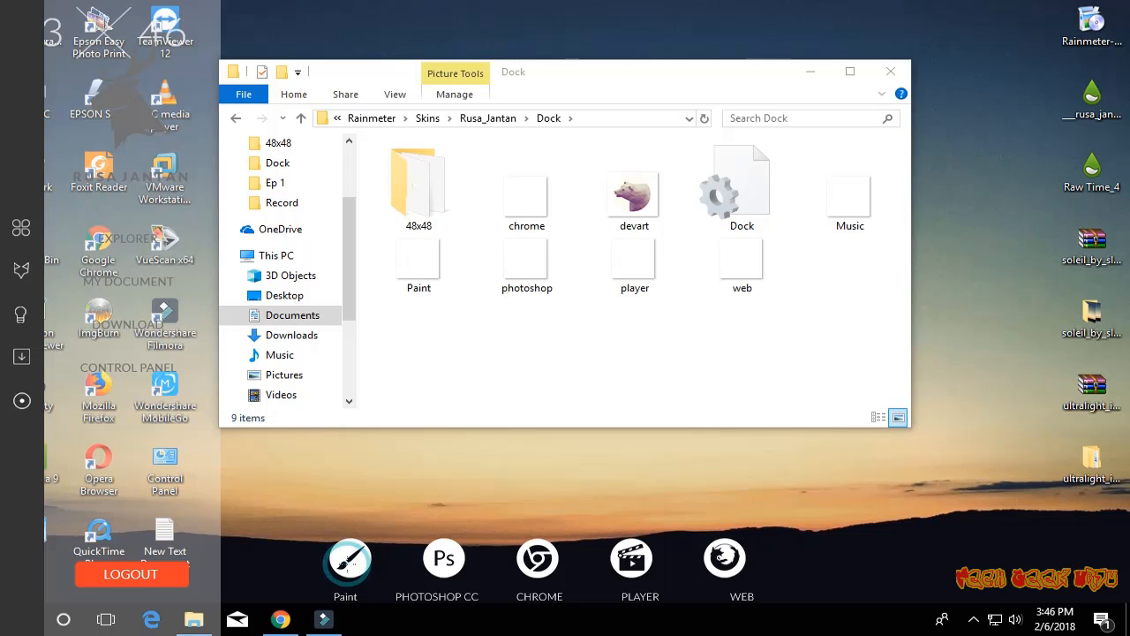
{"action": "left_click", "coordinate": [1102, 13]}
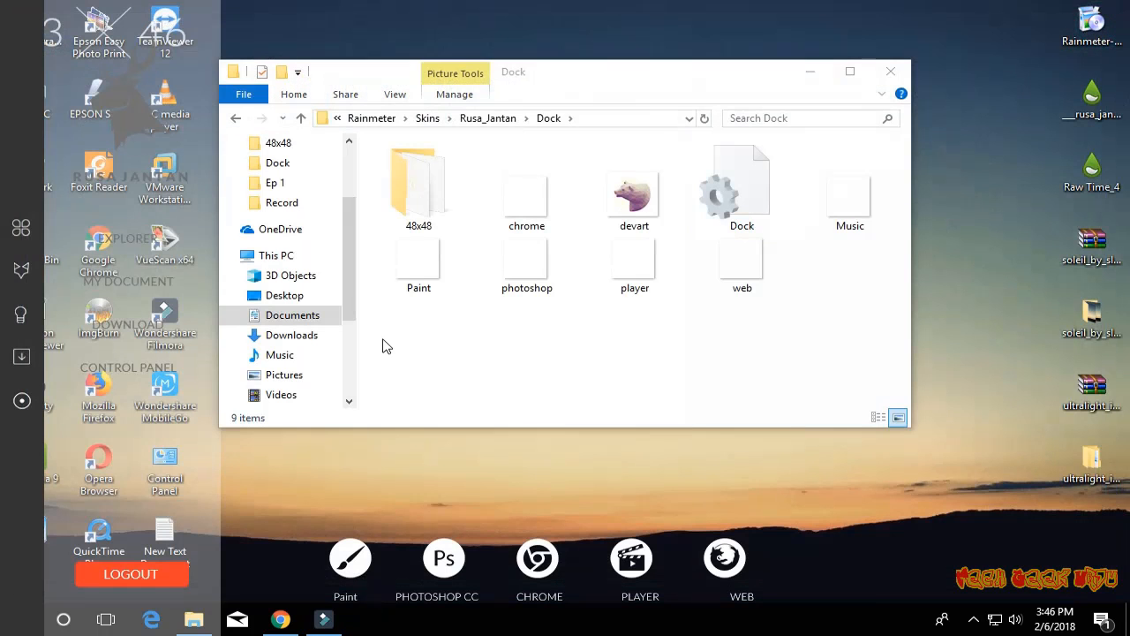
- Copy the Ultralight-29 icon from the 48x48 folder into the parent Dock folder
{"action": "double_click", "coordinate": [449, 228]}
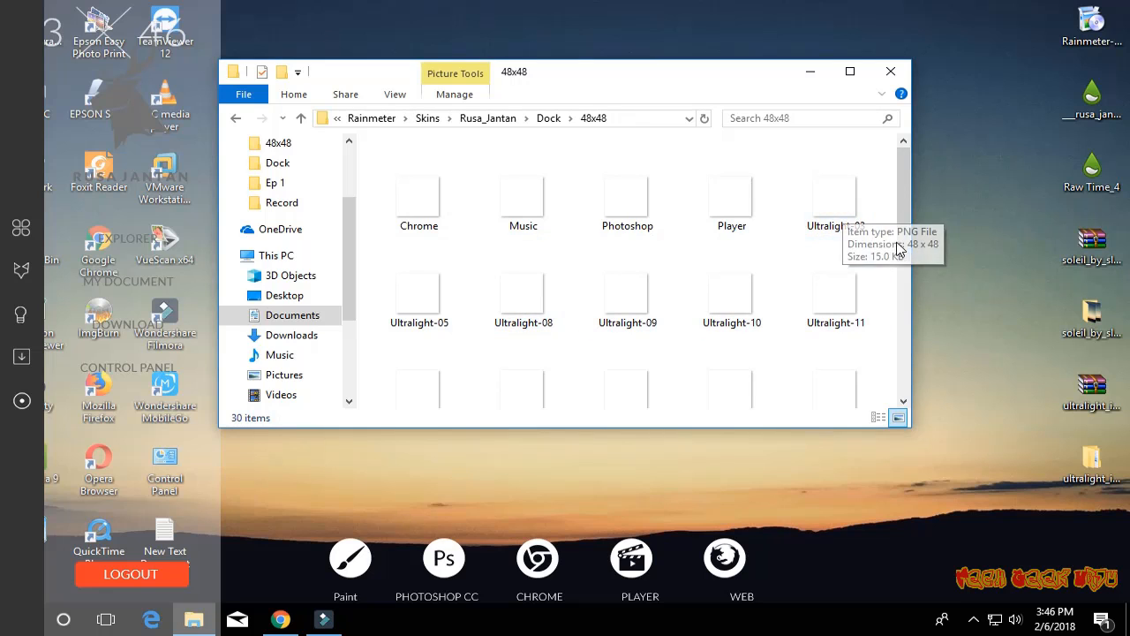
{"action": "scroll", "coordinate": [847, 247], "scroll_direction": "down", "scroll_amount": 5}
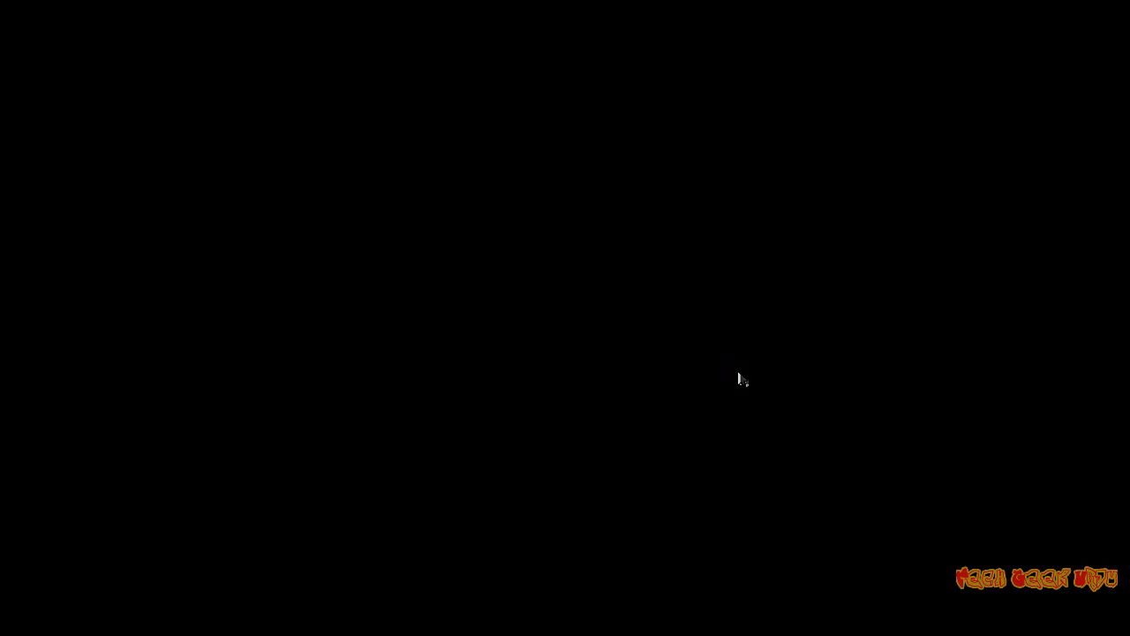
{"action": "right_click", "coordinate": [612, 371]}
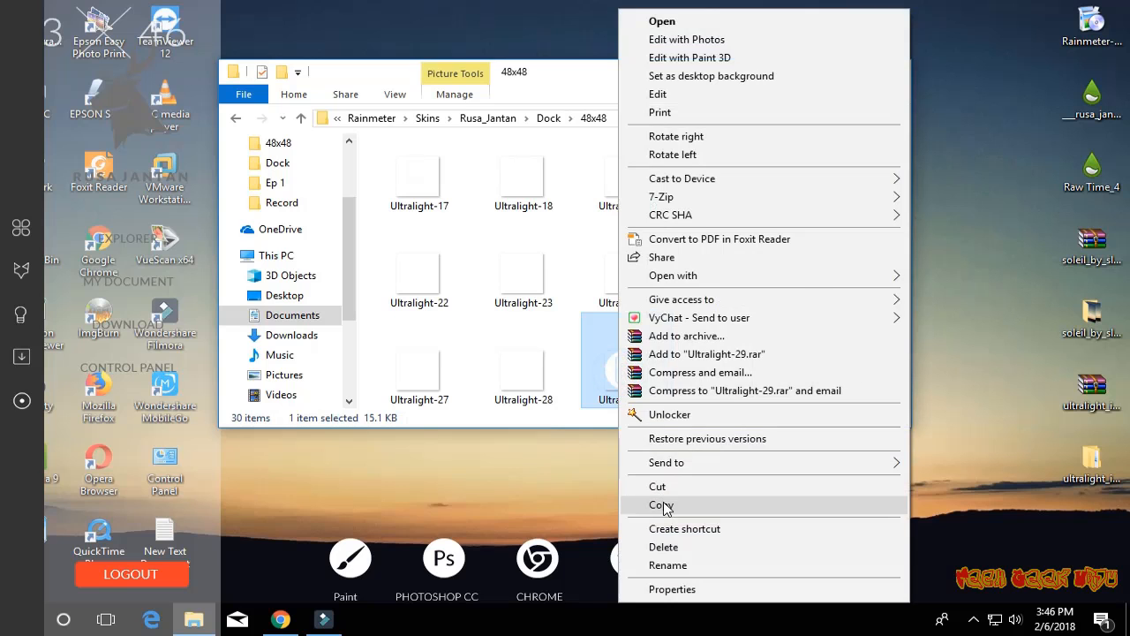
{"action": "left_click", "coordinate": [663, 499]}
{"action": "left_click", "coordinate": [548, 117]}
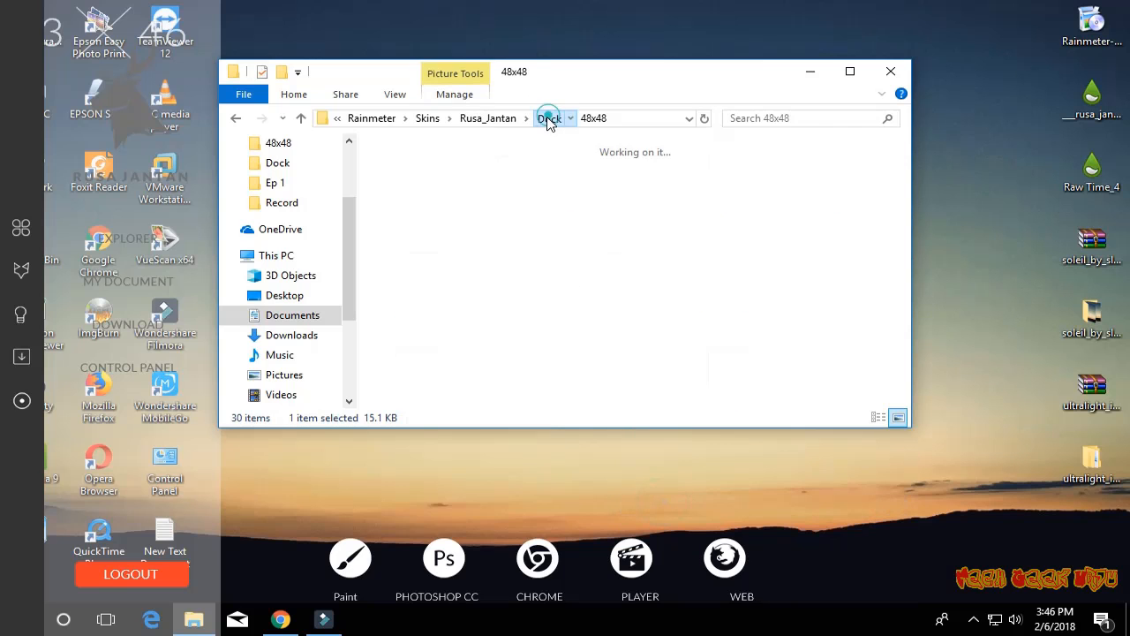
{"action": "right_click", "coordinate": [591, 388]}
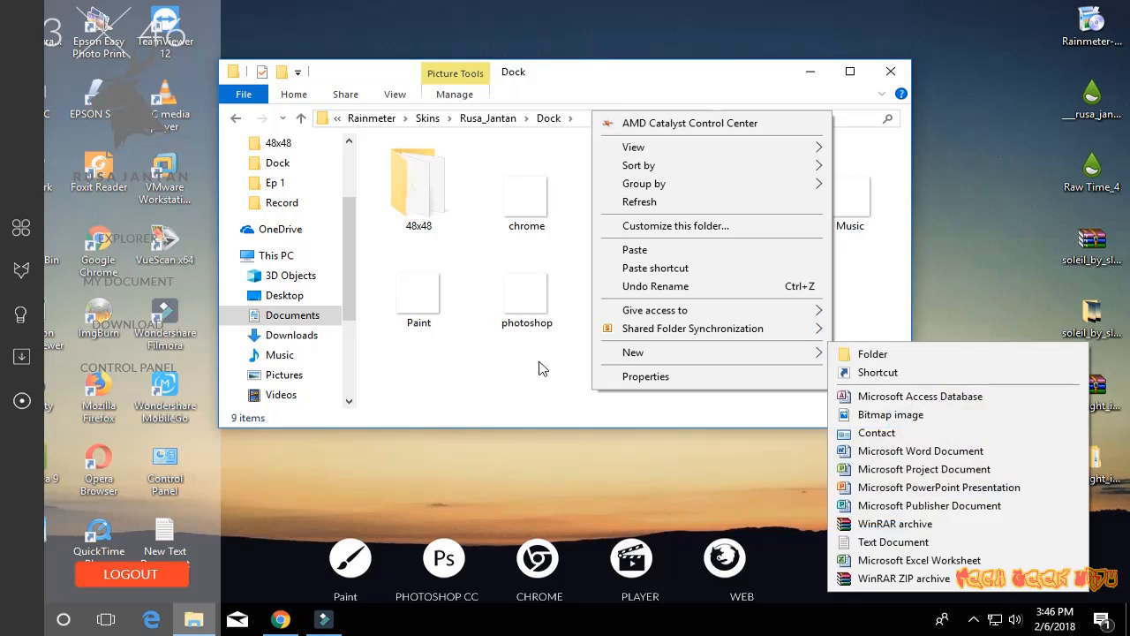
{"action": "left_click", "coordinate": [640, 250]}
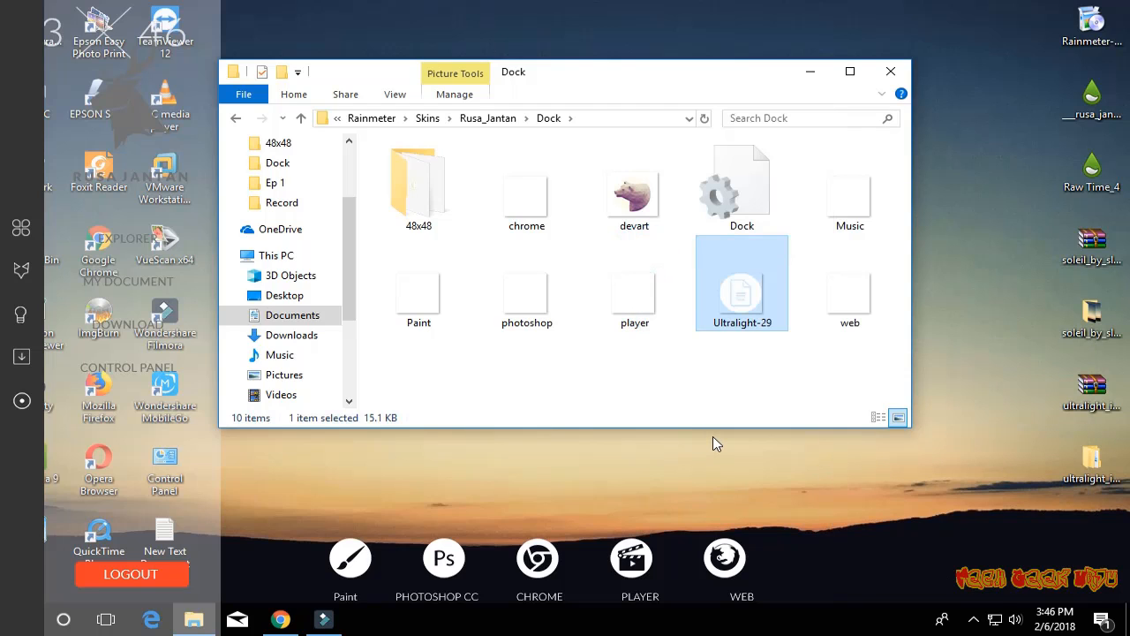
- Rename the copied Ultralight-29 icon in the Dock folder to msword
{"action": "key", "text": "F2"}
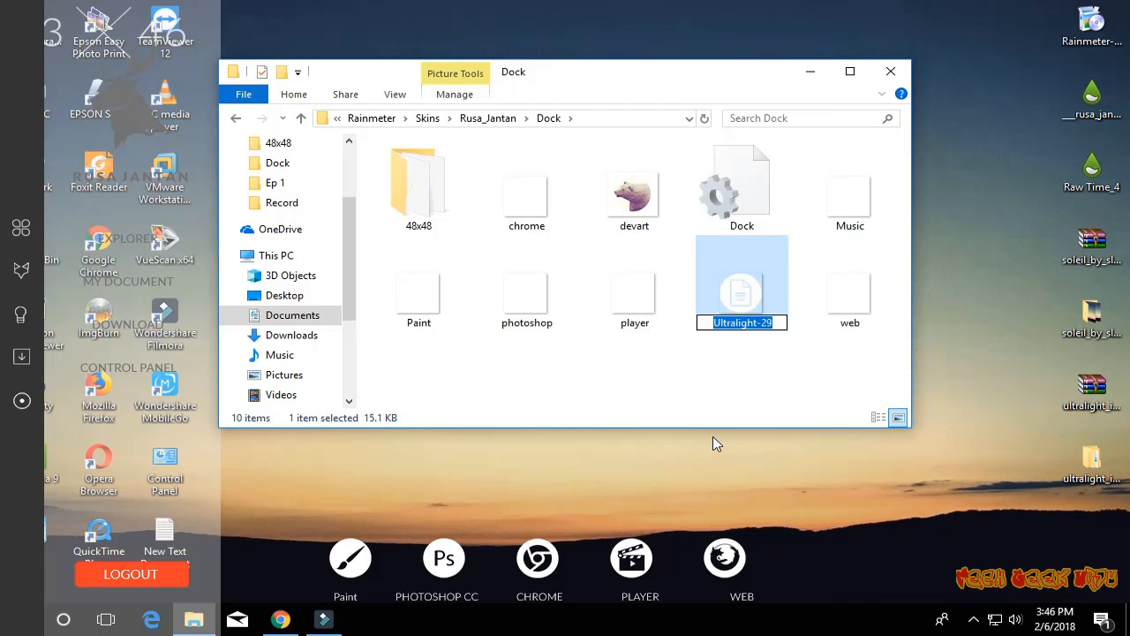
{"action": "type", "text": "mswo"}
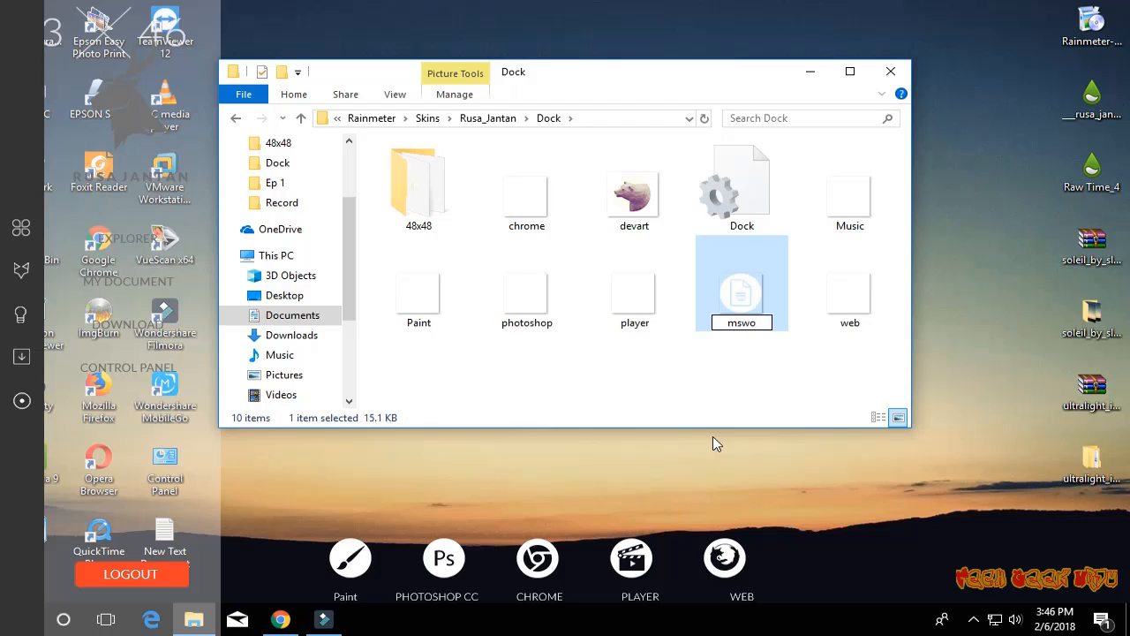
{"action": "type", "text": "rd"}
{"action": "key", "text": "Return"}
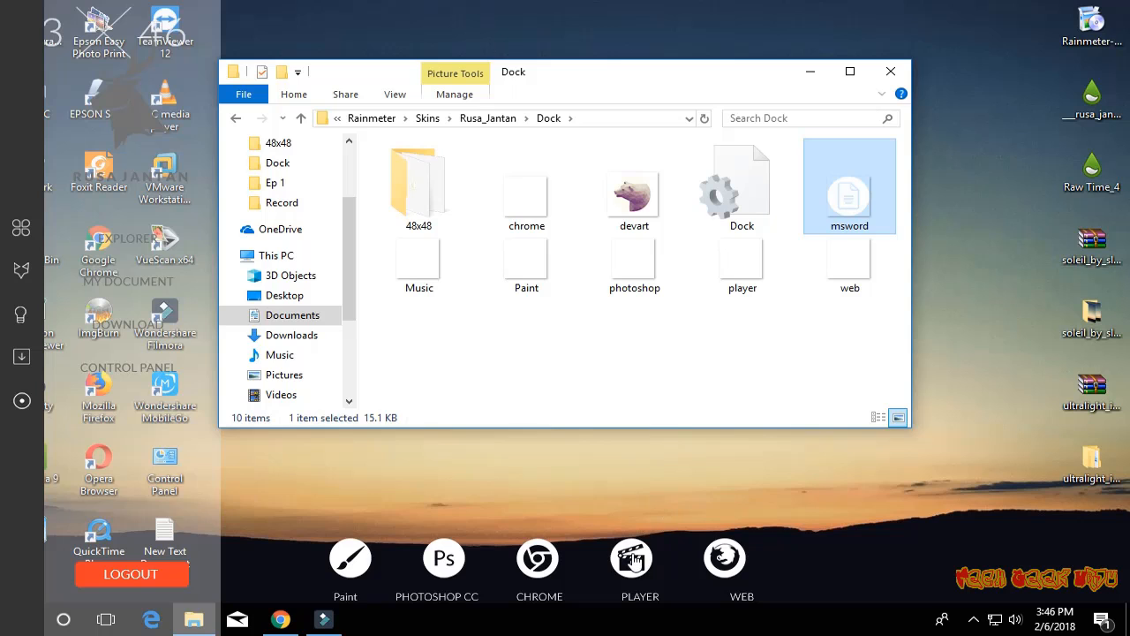
- Open the Dock skin's configuration for editing and paste a copy of the Ico5 section directly below the original
{"action": "right_click", "coordinate": [629, 554]}
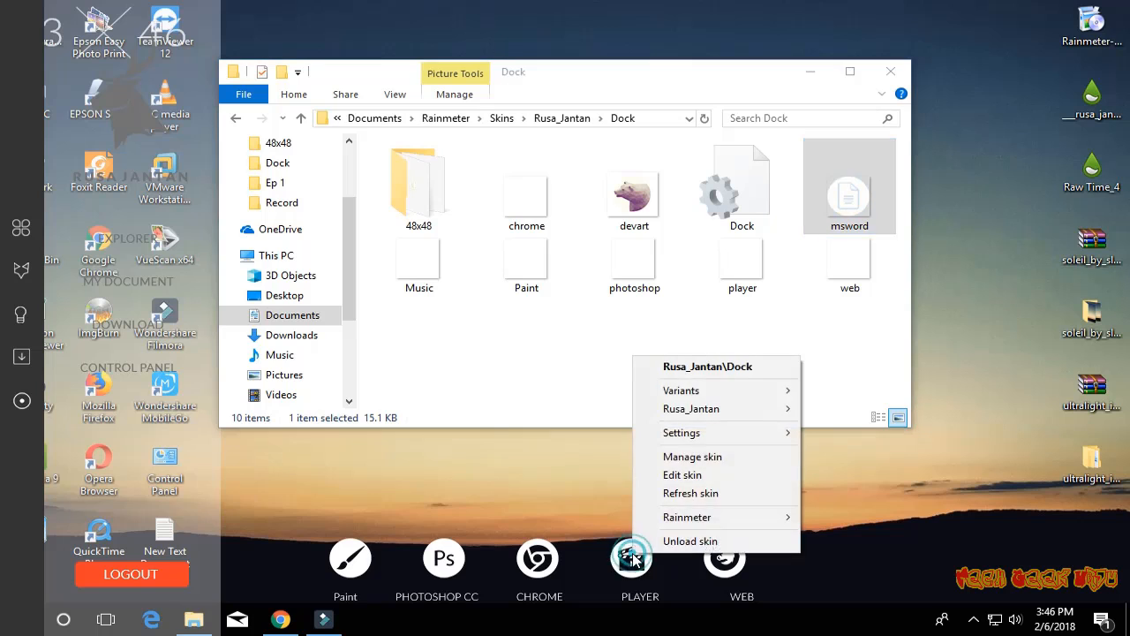
{"action": "left_click", "coordinate": [708, 474]}
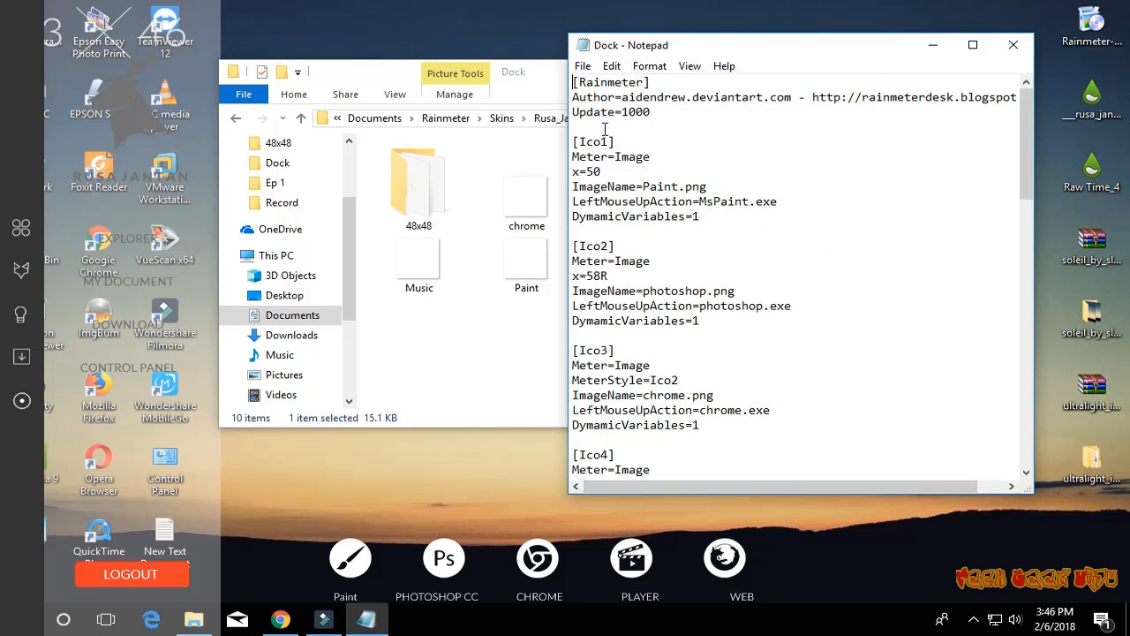
{"action": "scroll", "coordinate": [605, 354], "scroll_direction": "down", "scroll_amount": 2}
{"action": "scroll", "coordinate": [609, 351], "scroll_direction": "down", "scroll_amount": 4}
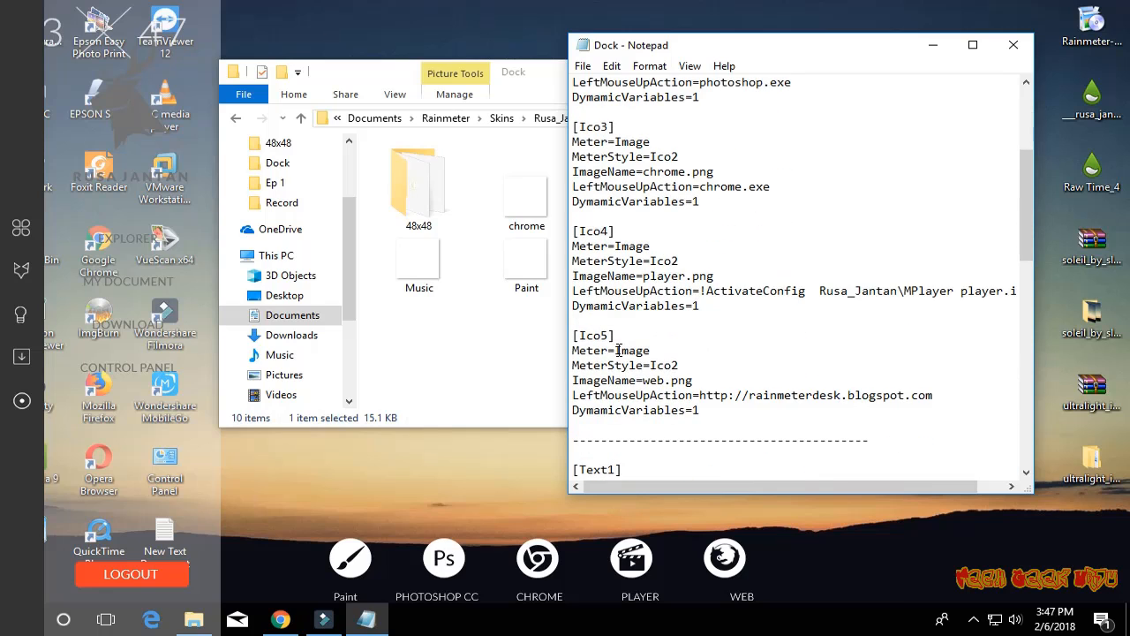
{"action": "left_click_drag", "start_coordinate": [572, 290], "coordinate": [744, 364]}
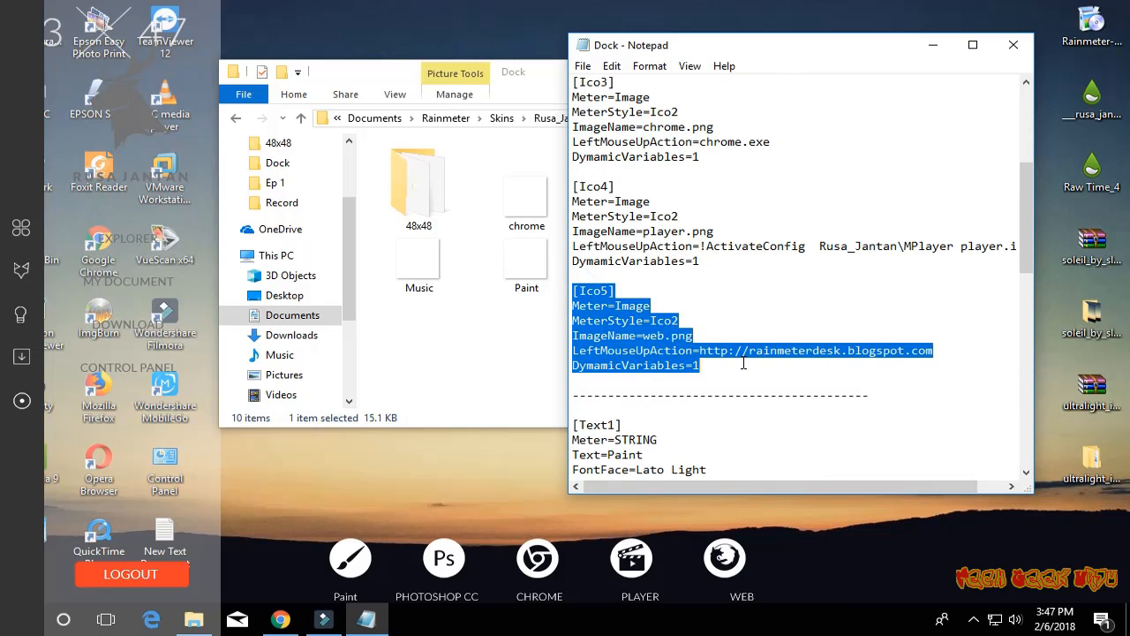
{"action": "left_click", "coordinate": [735, 364]}
{"action": "key", "text": "Return"}
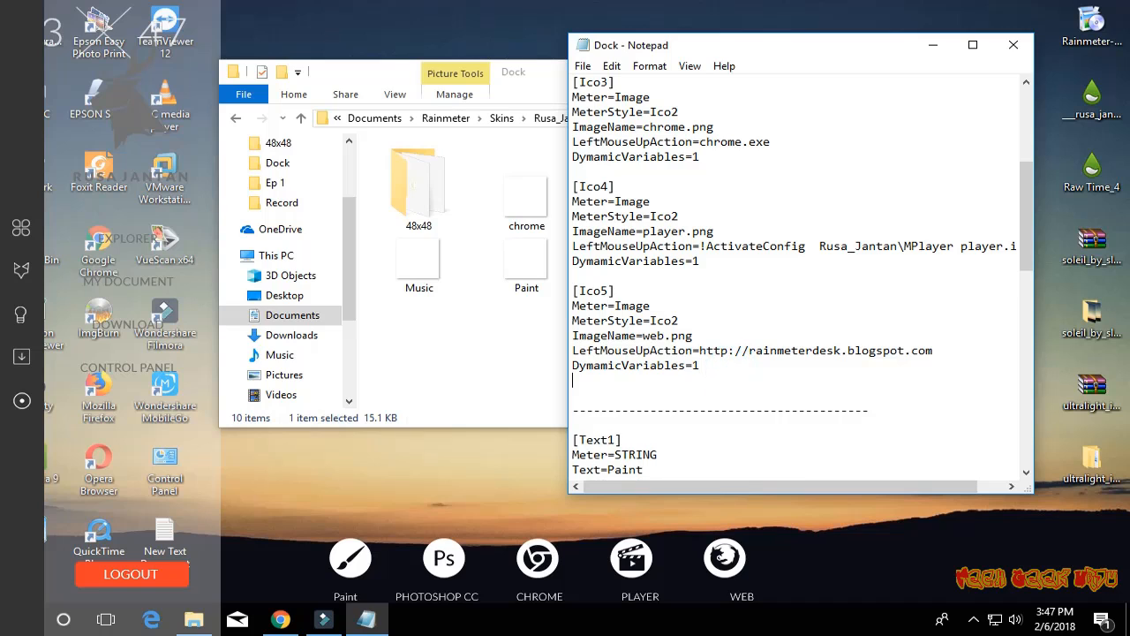
{"action": "key", "text": "Return"}
{"action": "key", "text": "ctrl+v"}
{"action": "scroll", "coordinate": [733, 364], "scroll_direction": "down", "scroll_amount": 2}
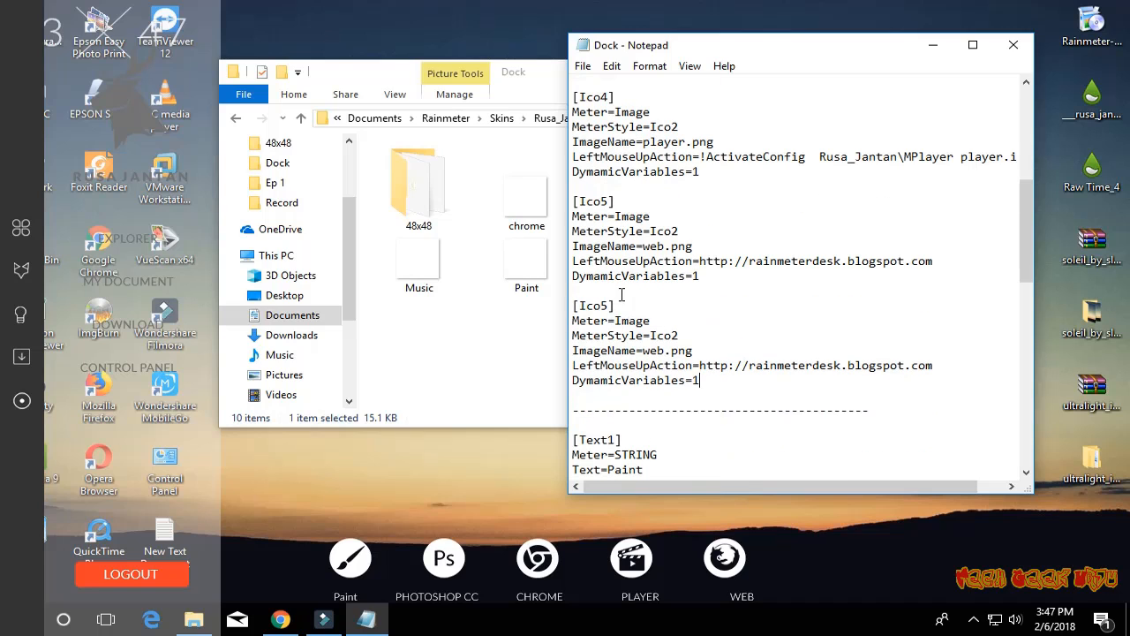
- Rename the duplicated Ico5 section to Ico6 and set its ImageName to msword.png
{"action": "left_click", "coordinate": [609, 306]}
{"action": "key", "text": "BackSpace"}
{"action": "type", "text": "6"}
{"action": "left_click_drag", "start_coordinate": [666, 351], "coordinate": [643, 351]}
{"action": "type", "text": "msword"}
- Paste a copy of the Text5 section at the end of the Dock configuration file
{"action": "scroll", "coordinate": [757, 362], "scroll_direction": "down", "scroll_amount": 11}
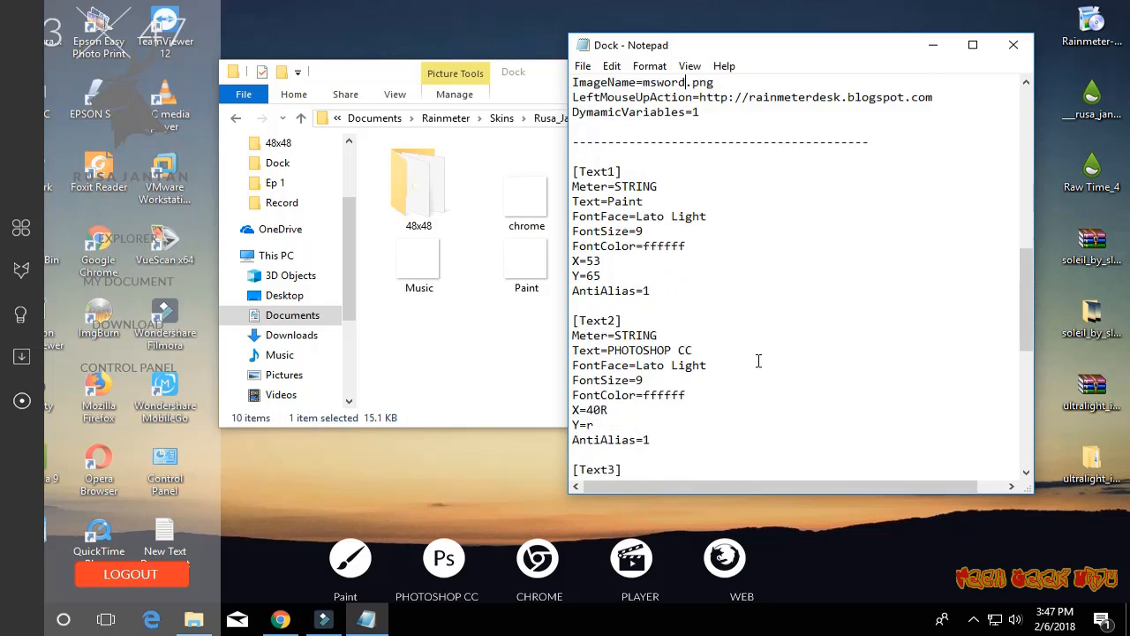
{"action": "scroll", "coordinate": [760, 354], "scroll_direction": "down", "scroll_amount": 5}
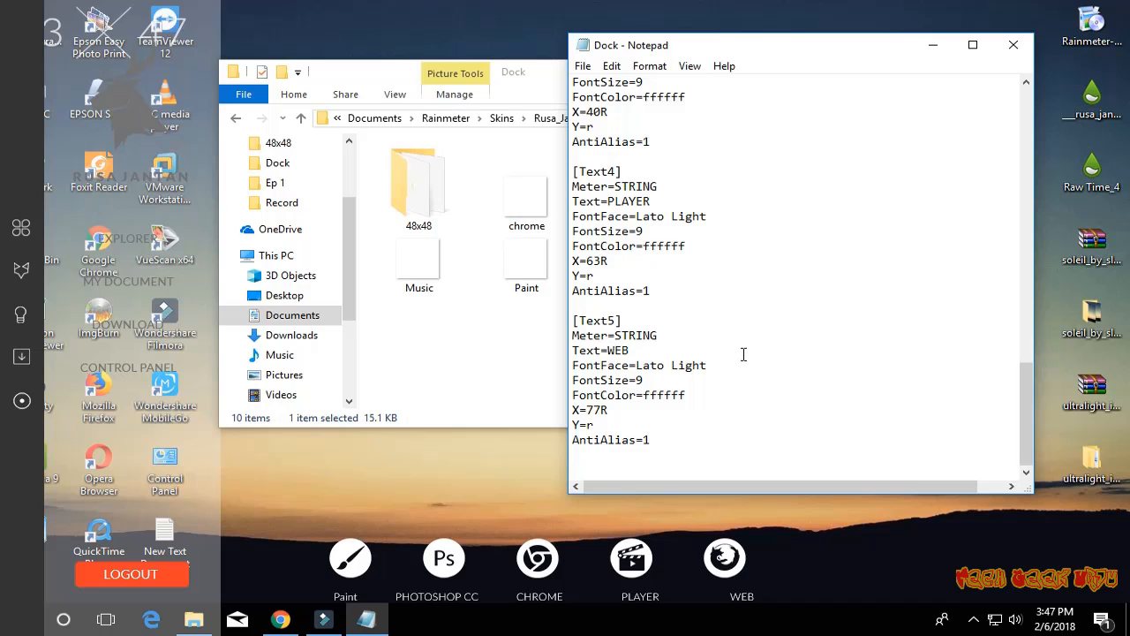
{"action": "left_click_drag", "start_coordinate": [574, 322], "coordinate": [751, 433]}
{"action": "key", "text": "ctrl+c"}
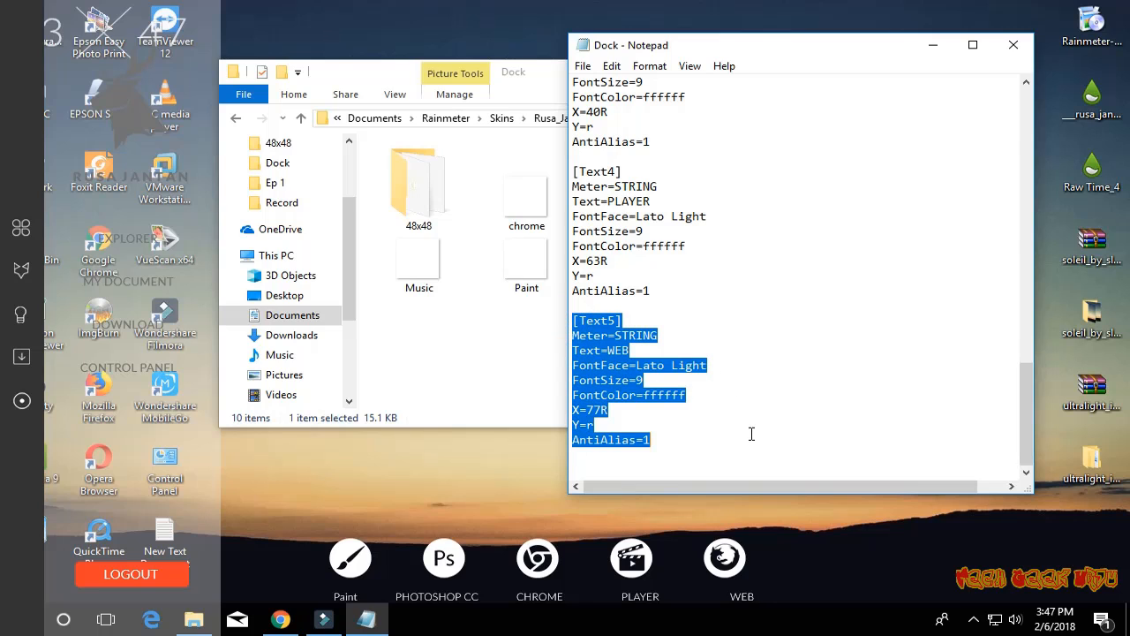
{"action": "left_click", "coordinate": [692, 448]}
{"action": "key", "text": "Return"}
{"action": "key", "text": "Return"}
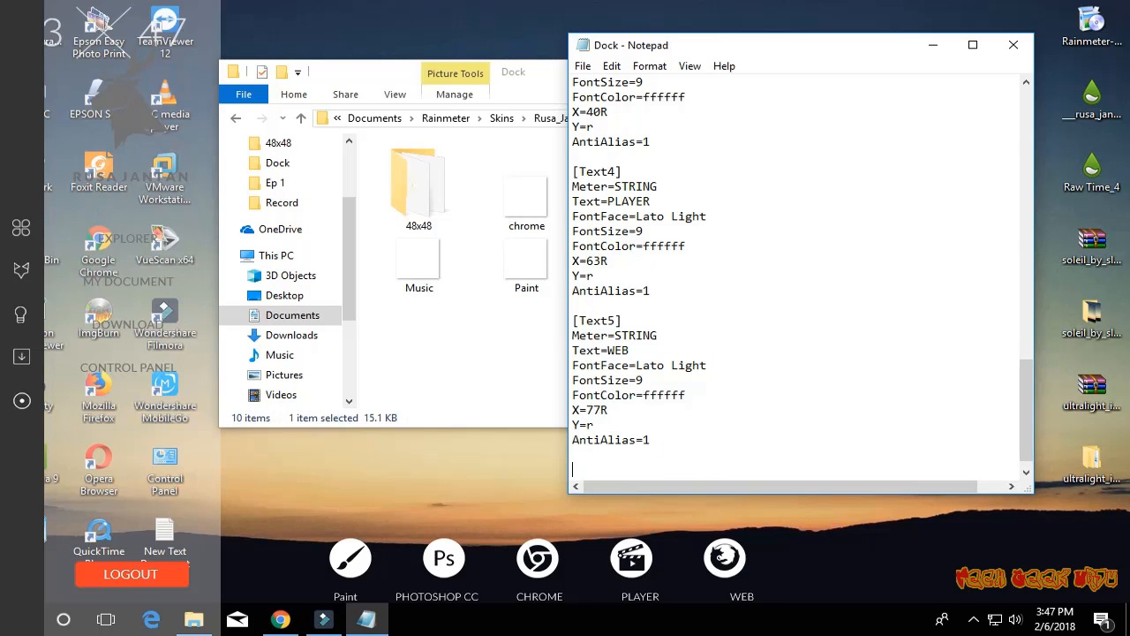
{"action": "key", "text": "ctrl+v"}
- Rename the duplicated Text5 section to Text6 and set its Text value to Word
{"action": "left_click", "coordinate": [611, 336]}
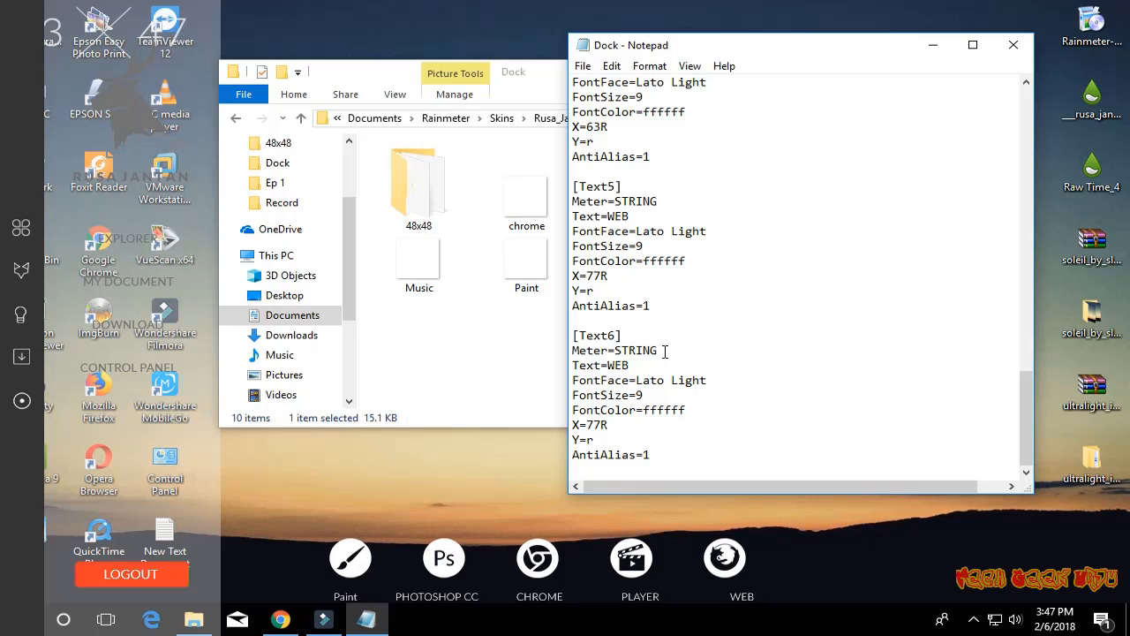
{"action": "left_click_drag", "start_coordinate": [629, 364], "coordinate": [609, 366]}
{"action": "type", "text": "Word"}
- Set the LeftMouseUpAction under Ico6 to winword.exe
{"action": "scroll", "coordinate": [702, 365], "scroll_direction": "up", "scroll_amount": 16}
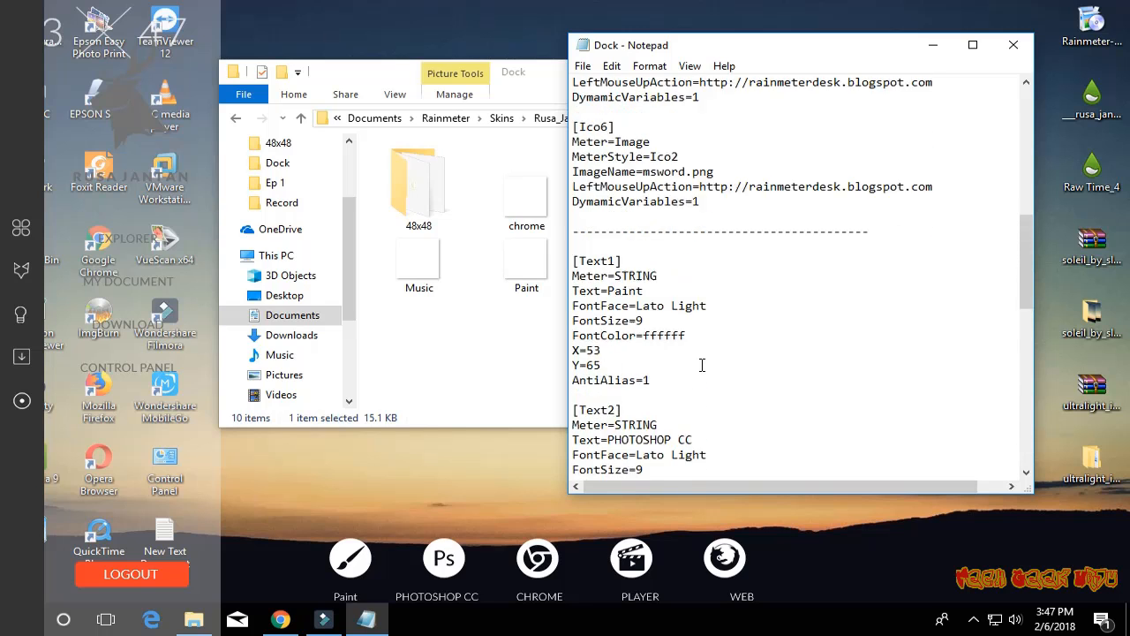
{"action": "scroll", "coordinate": [702, 365], "scroll_direction": "up", "scroll_amount": 2}
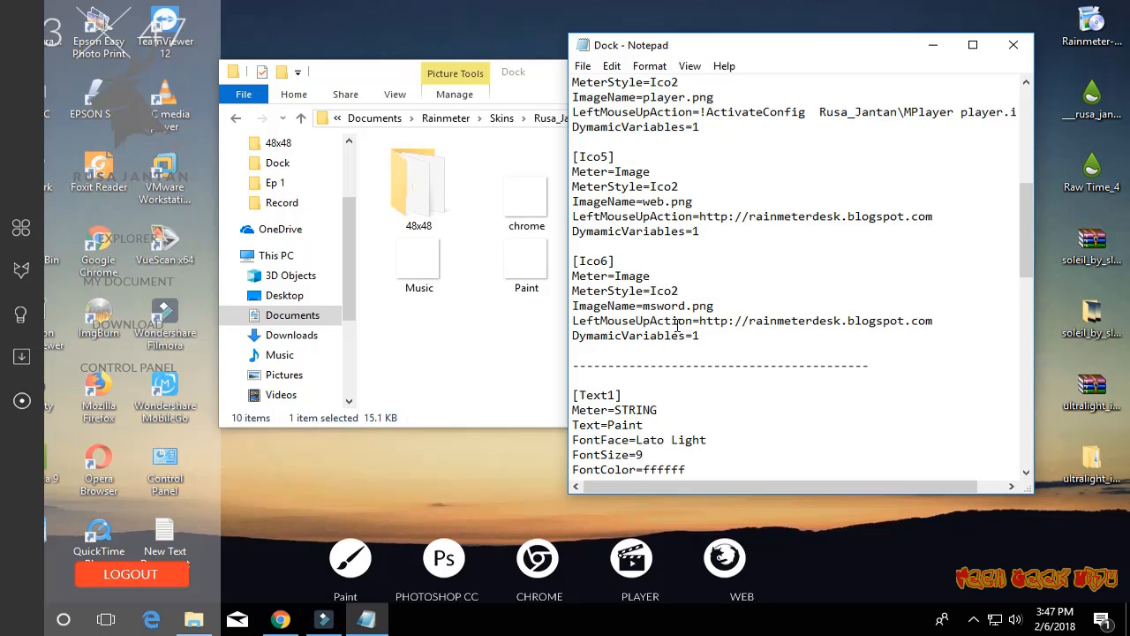
{"action": "left_click_drag", "start_coordinate": [951, 316], "coordinate": [866, 321]}
{"action": "left_click_drag", "start_coordinate": [572, 336], "coordinate": [702, 326]}
{"action": "type", "text": "winword.exe"}
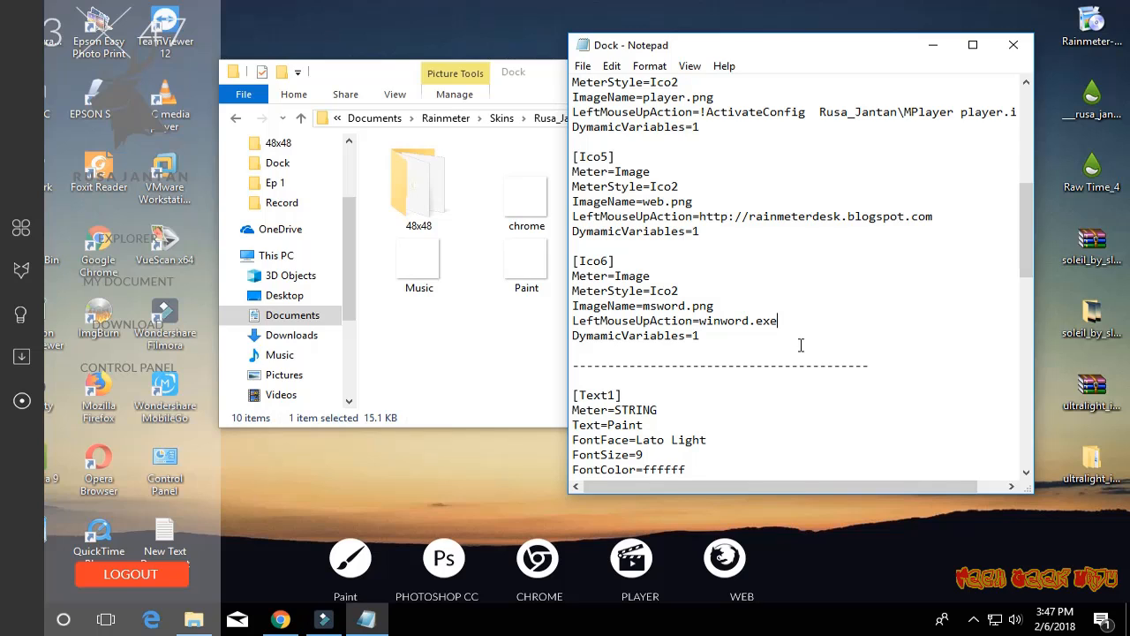
- Close the Dock configuration file, saving its changes, and refresh the Dock skin
{"action": "left_click", "coordinate": [1013, 44]}
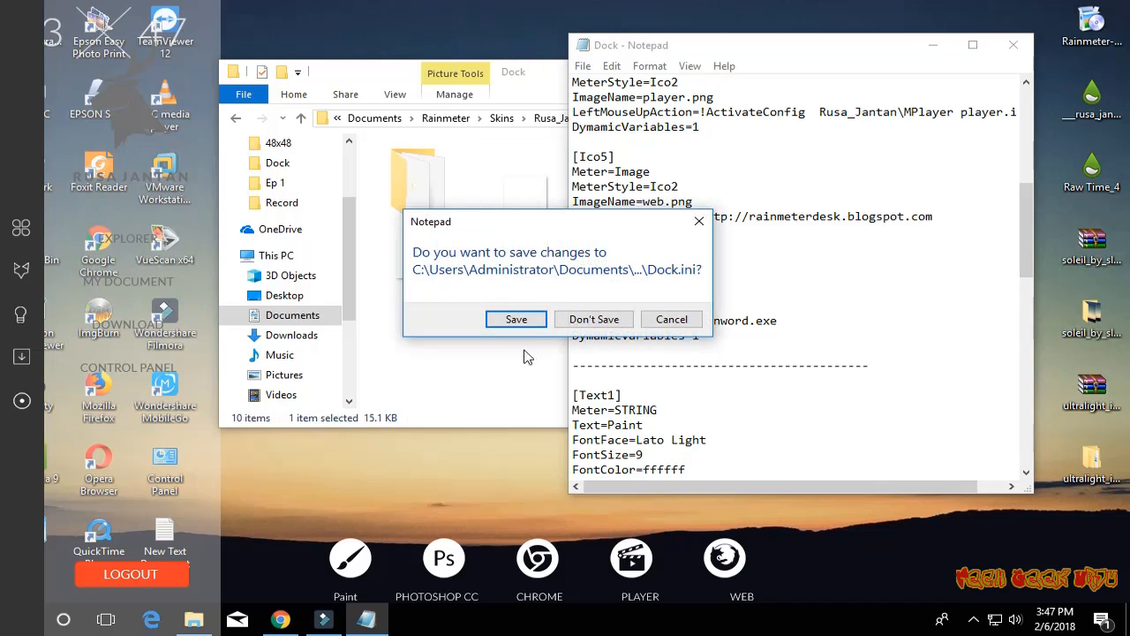
{"action": "left_click", "coordinate": [517, 319]}
{"action": "right_click", "coordinate": [628, 561]}
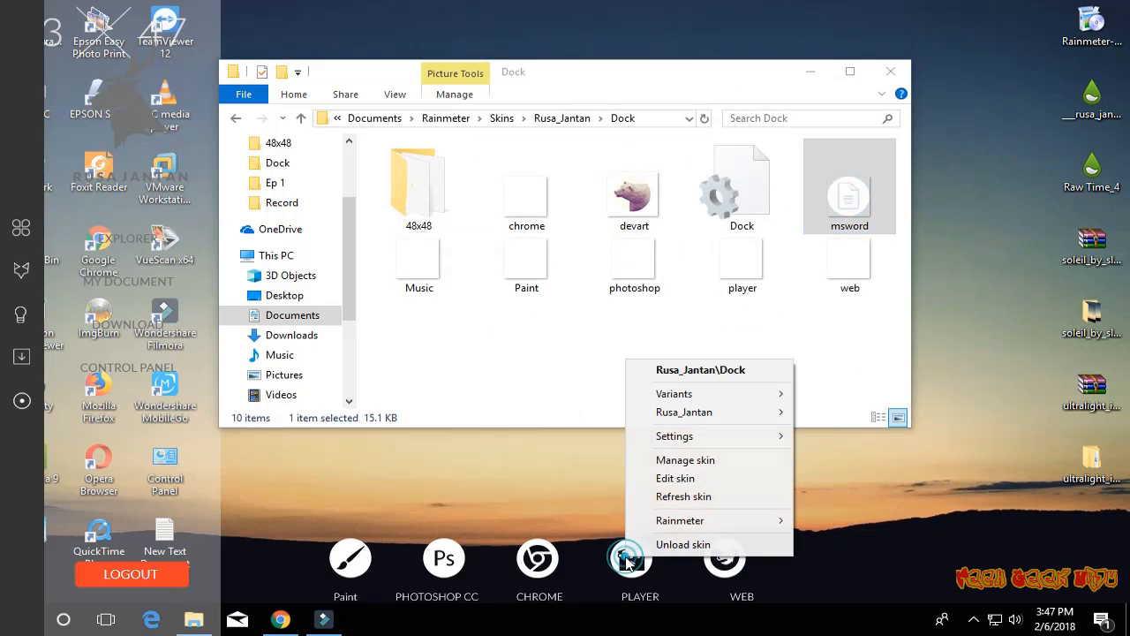
{"action": "left_click", "coordinate": [688, 498]}
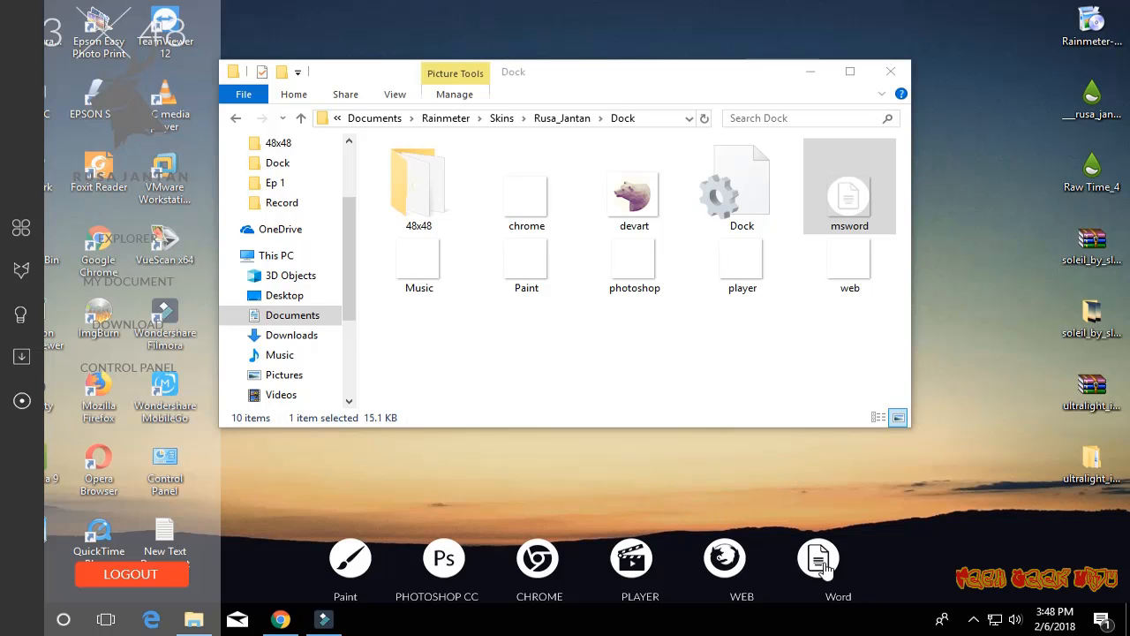
- Set the X value under Text6 to 70R in the Dock configuration, save it, and refresh the Dock skin
{"action": "right_click", "coordinate": [823, 562]}
{"action": "left_click", "coordinate": [874, 485]}
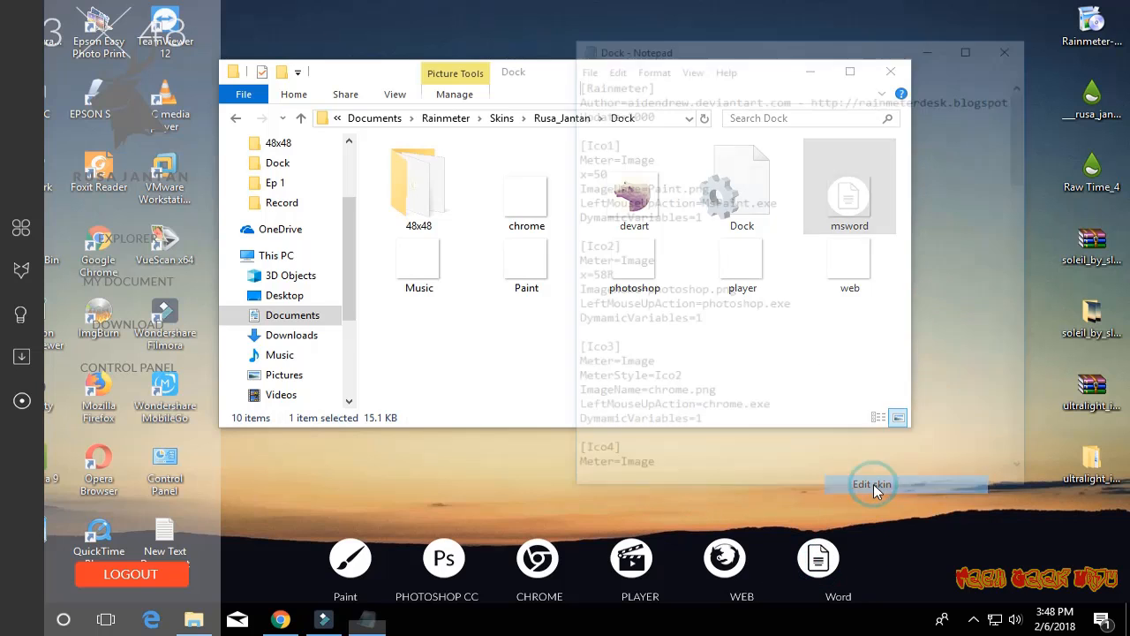
{"action": "scroll", "coordinate": [711, 395], "scroll_direction": "down", "scroll_amount": 7}
{"action": "scroll", "coordinate": [711, 394], "scroll_direction": "down", "scroll_amount": 15}
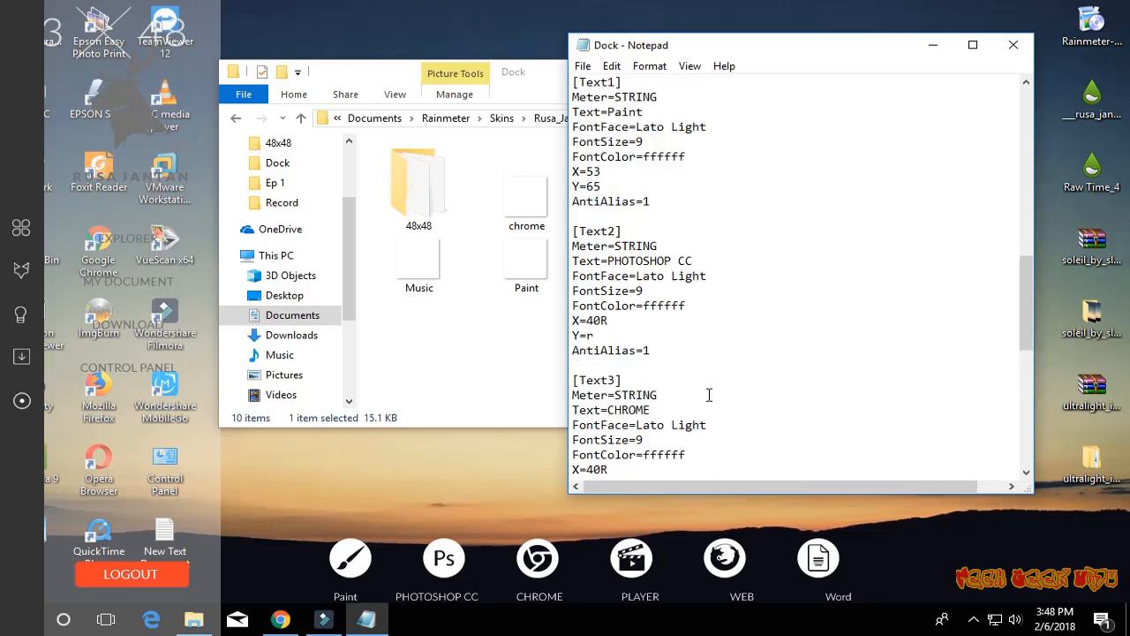
{"action": "left_click", "coordinate": [601, 425]}
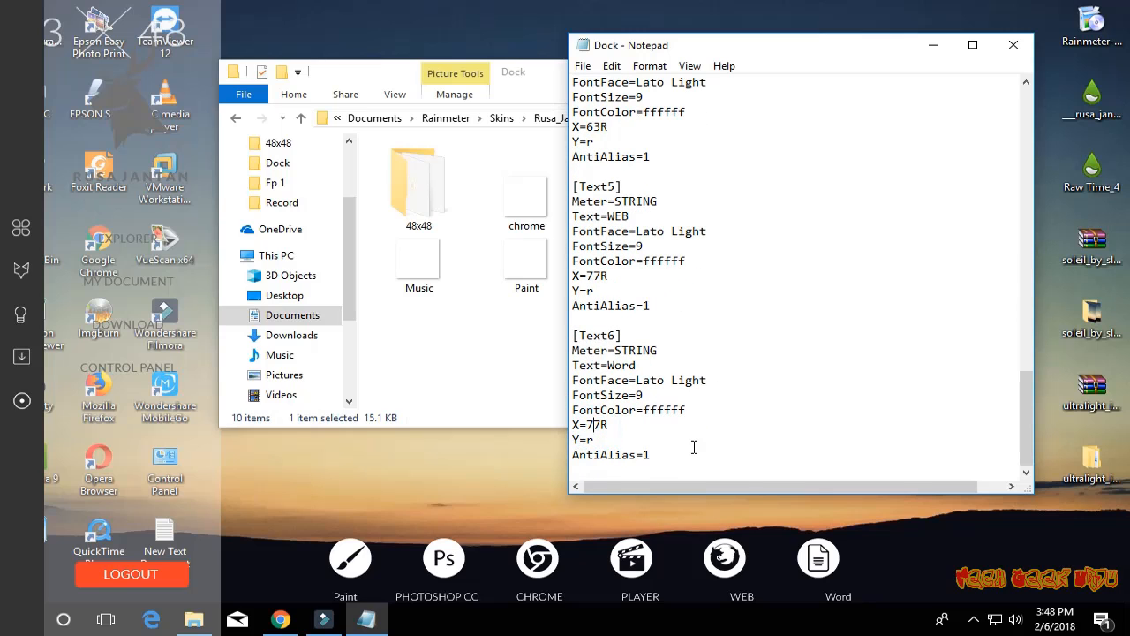
{"action": "key", "text": "BackSpace"}
{"action": "type", "text": "0"}
{"action": "right_click", "coordinate": [817, 565]}
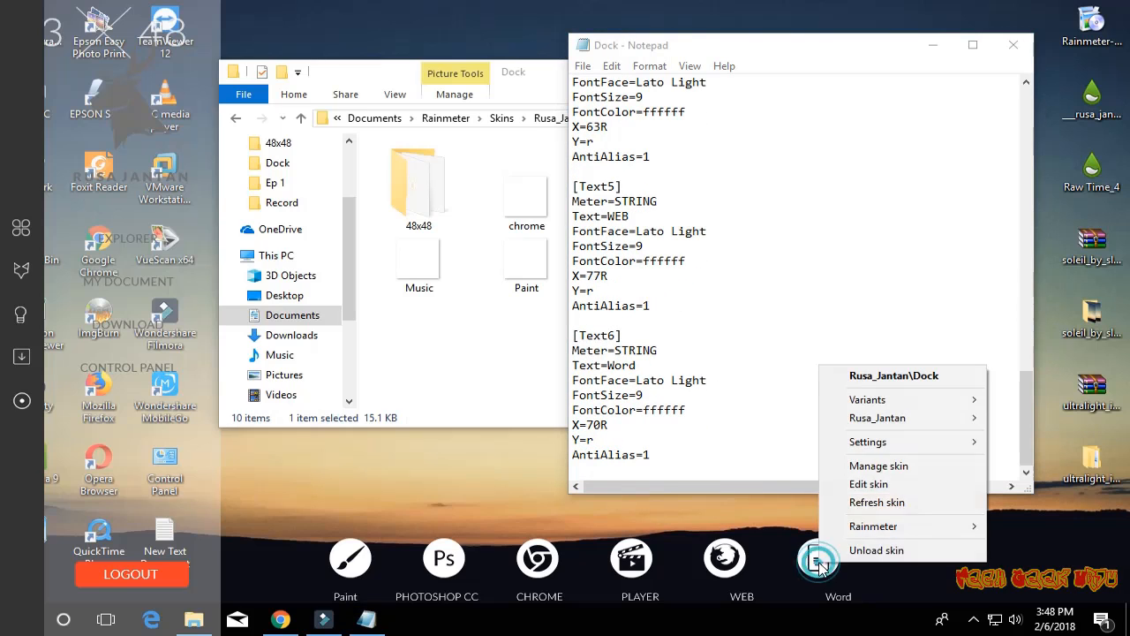
{"action": "left_click", "coordinate": [870, 503]}
{"action": "left_click", "coordinate": [589, 426]}
{"action": "key", "text": "Delete"}
{"action": "type", "text": "6"}
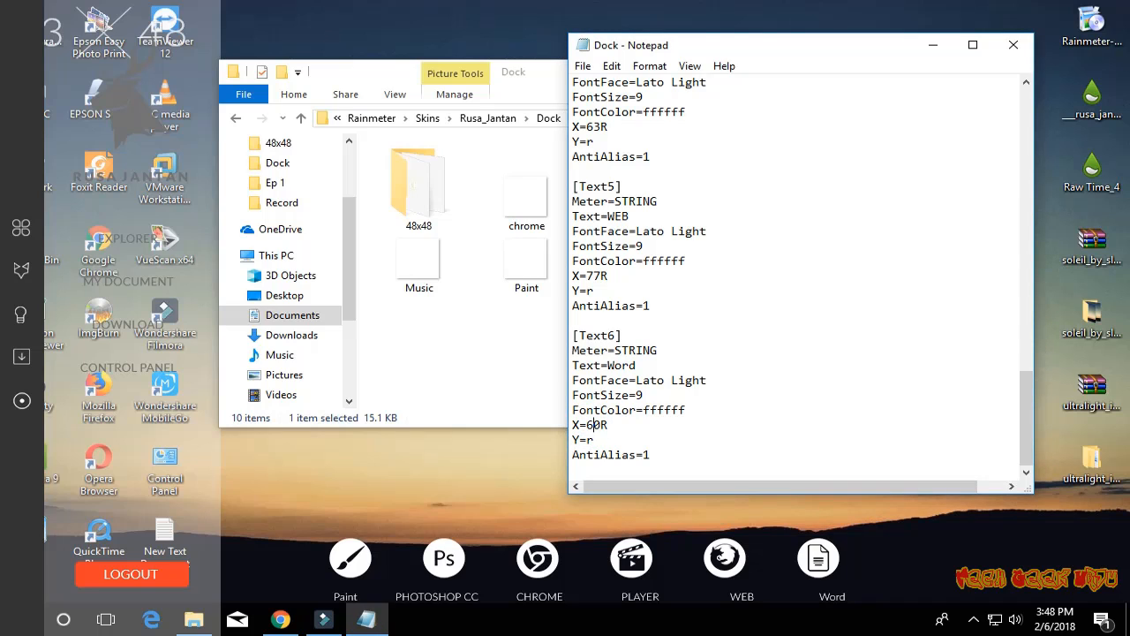
{"action": "key", "text": "BackSpace"}
{"action": "type", "text": "7"}
- Set the X value under Text4 to 55R, save the Dock configuration, and refresh the Dock skin
{"action": "scroll", "coordinate": [671, 402], "scroll_direction": "up", "scroll_amount": 1}
{"action": "scroll", "coordinate": [671, 402], "scroll_direction": "up", "scroll_amount": 1}
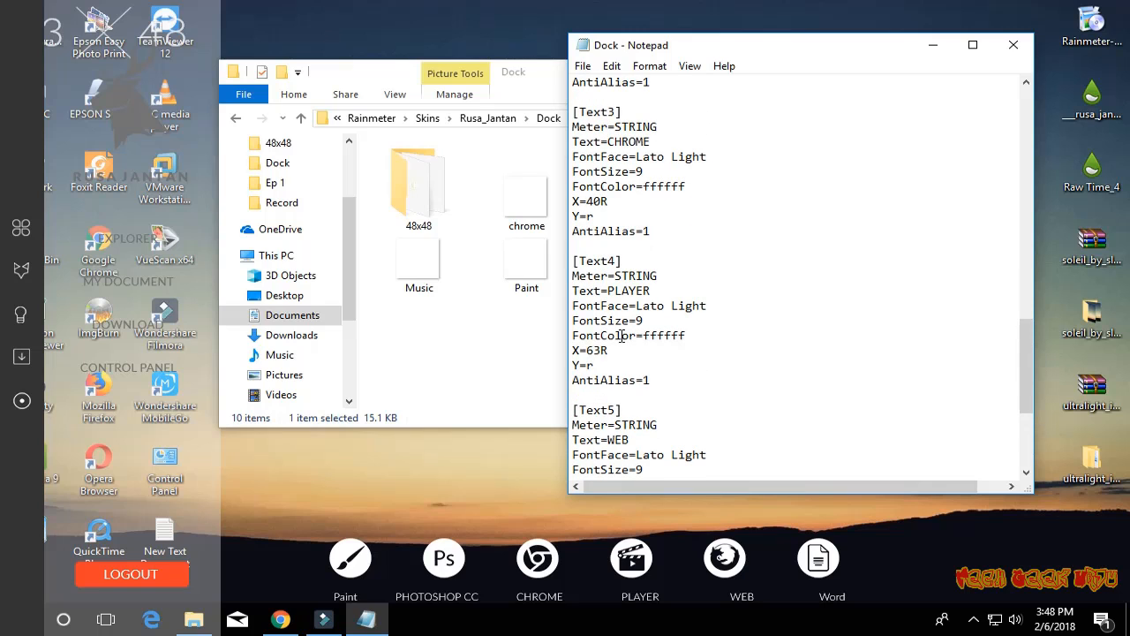
{"action": "scroll", "coordinate": [623, 336], "scroll_direction": "up", "scroll_amount": 1}
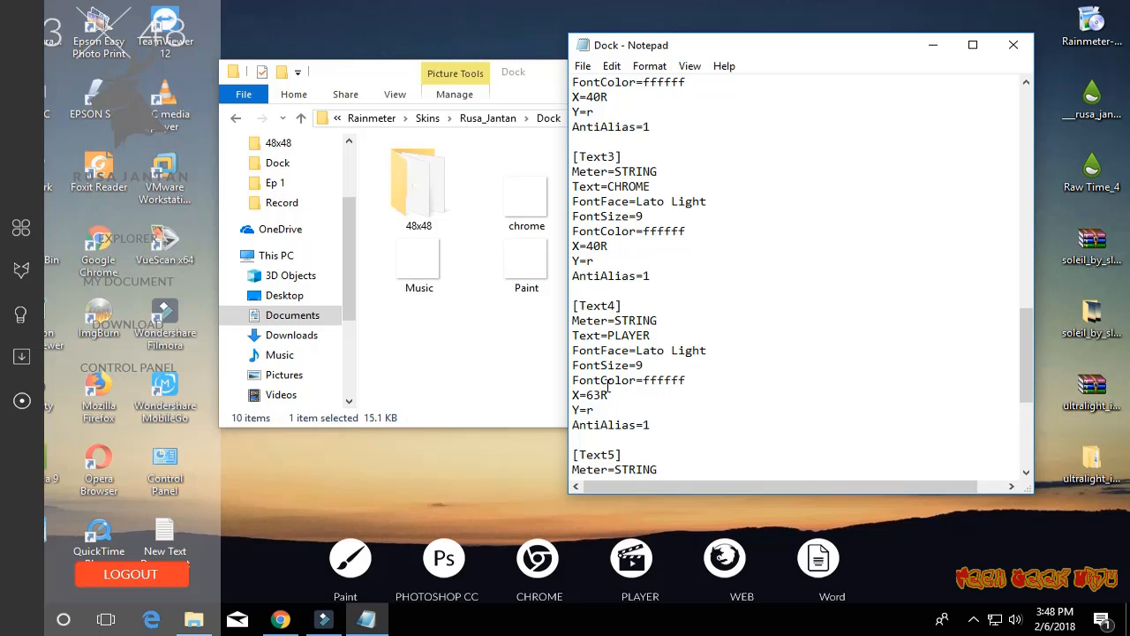
{"action": "left_click_drag", "start_coordinate": [587, 395], "coordinate": [601, 395]}
{"action": "key", "text": "BackSpace"}
{"action": "type", "text": "55"}
{"action": "left_click", "coordinate": [583, 66]}
{"action": "left_click", "coordinate": [609, 124]}
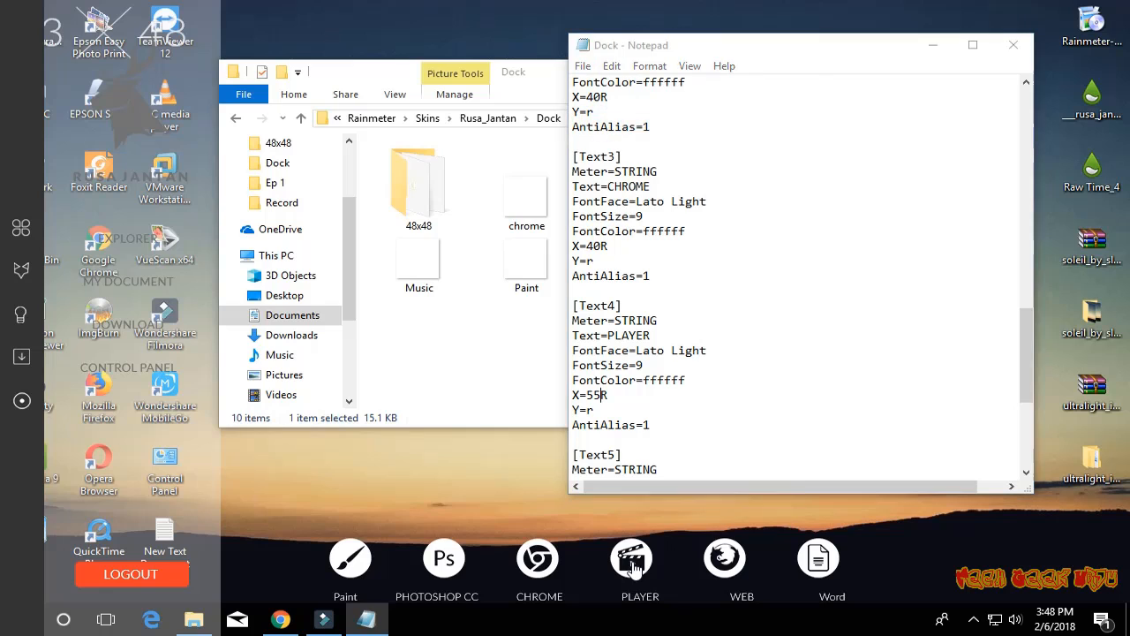
{"action": "right_click", "coordinate": [634, 560]}
{"action": "left_click", "coordinate": [693, 502]}
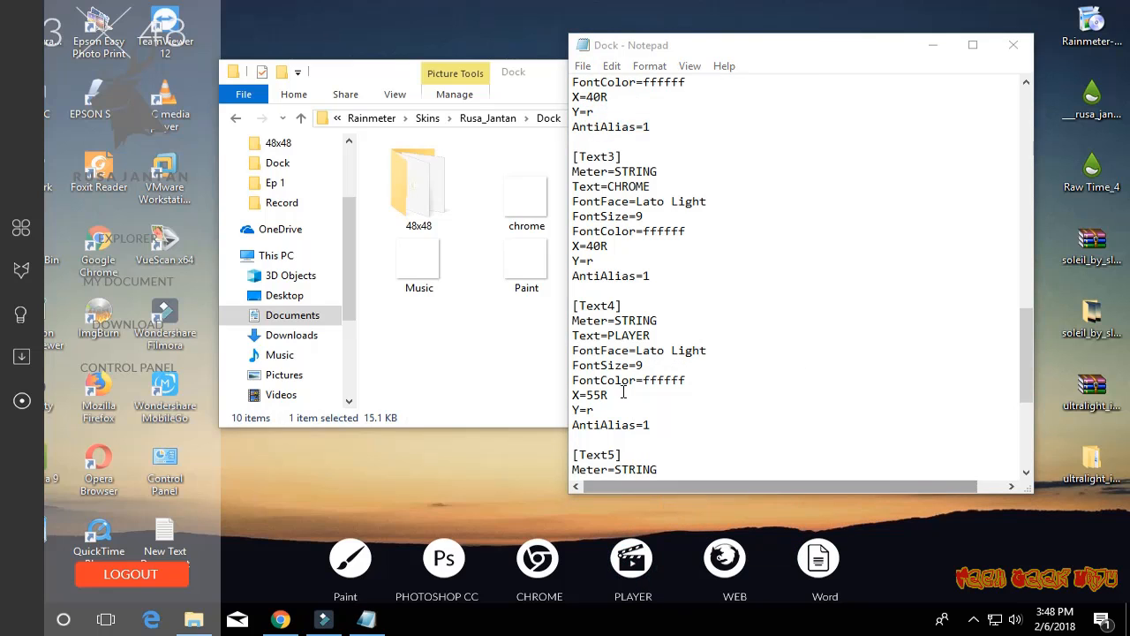
- Set the X value under Text5 to 65R, save the Dock configuration, and refresh the Dock skin
{"action": "scroll", "coordinate": [610, 392], "scroll_direction": "down", "scroll_amount": 4}
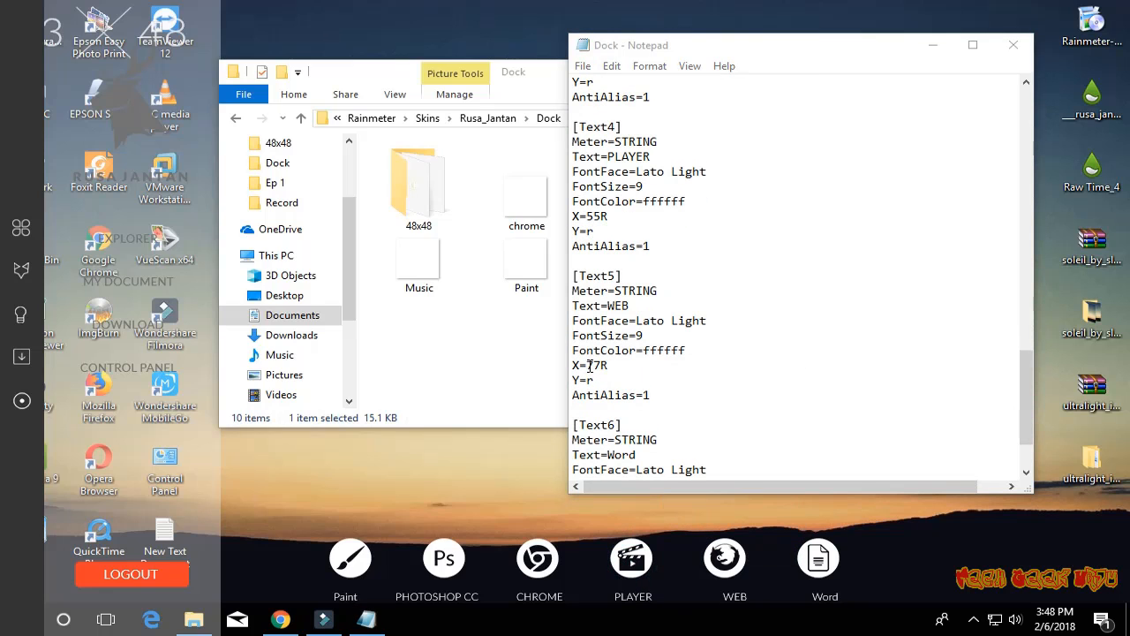
{"action": "left_click_drag", "start_coordinate": [587, 365], "coordinate": [601, 365]}
{"action": "type", "text": "65"}
{"action": "left_click", "coordinate": [583, 66]}
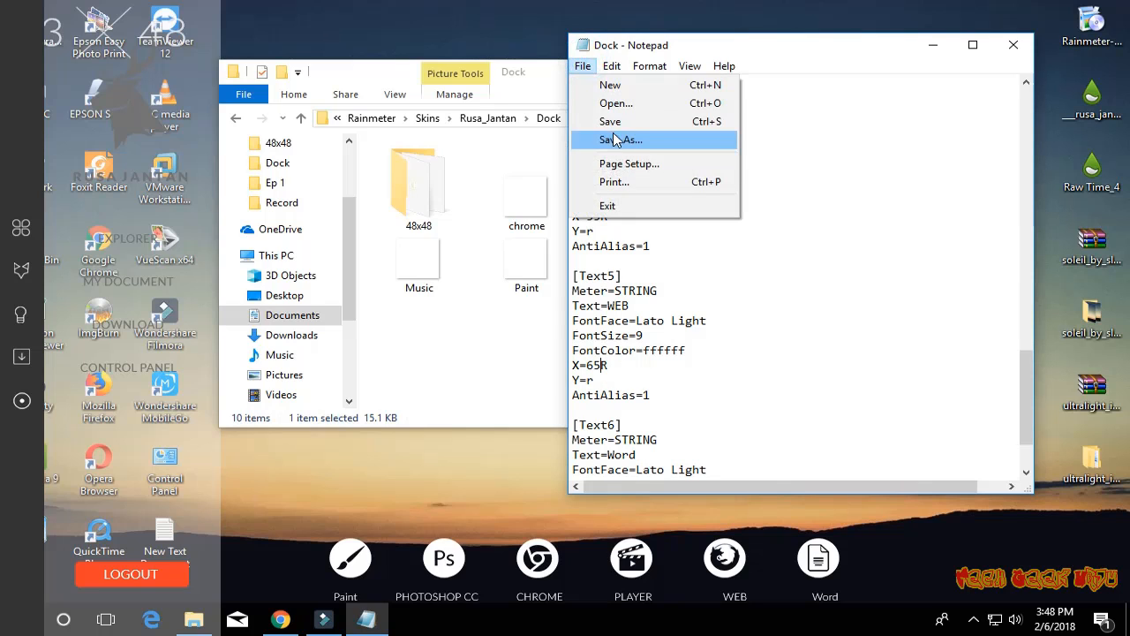
{"action": "left_click", "coordinate": [609, 120]}
{"action": "right_click", "coordinate": [725, 565]}
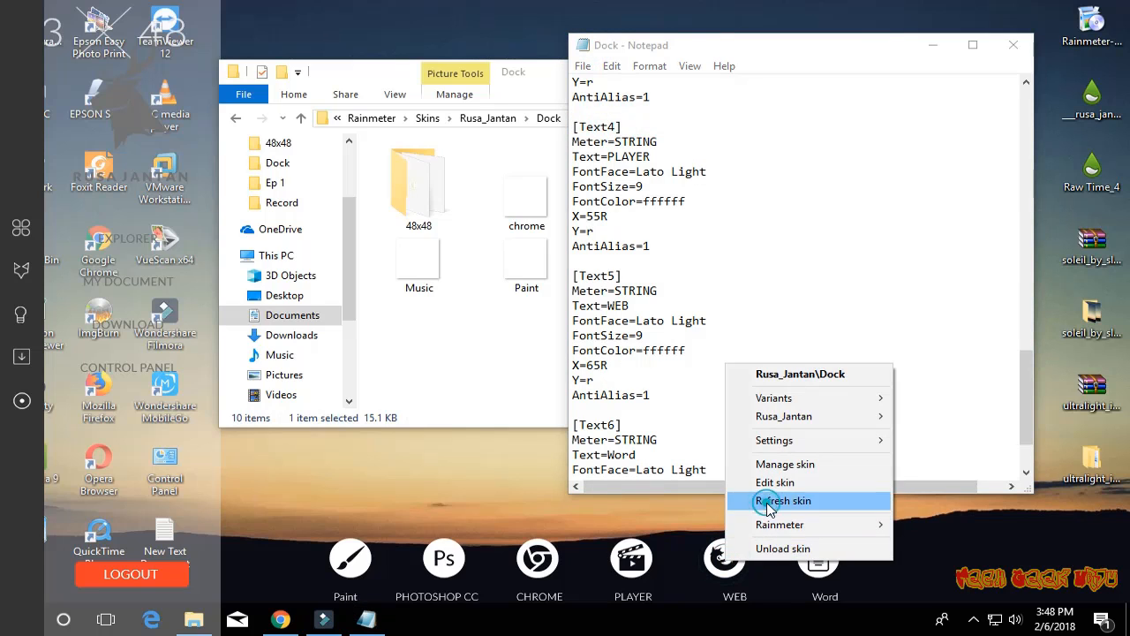
{"action": "left_click", "coordinate": [767, 502]}
- Set the X value under Text6 to 75R, save the Dock configuration, and refresh the Dock skin
{"action": "scroll", "coordinate": [667, 446], "scroll_direction": "down", "scroll_amount": 2}
{"action": "left_click", "coordinate": [597, 427]}
{"action": "key", "text": "BackSpace"}
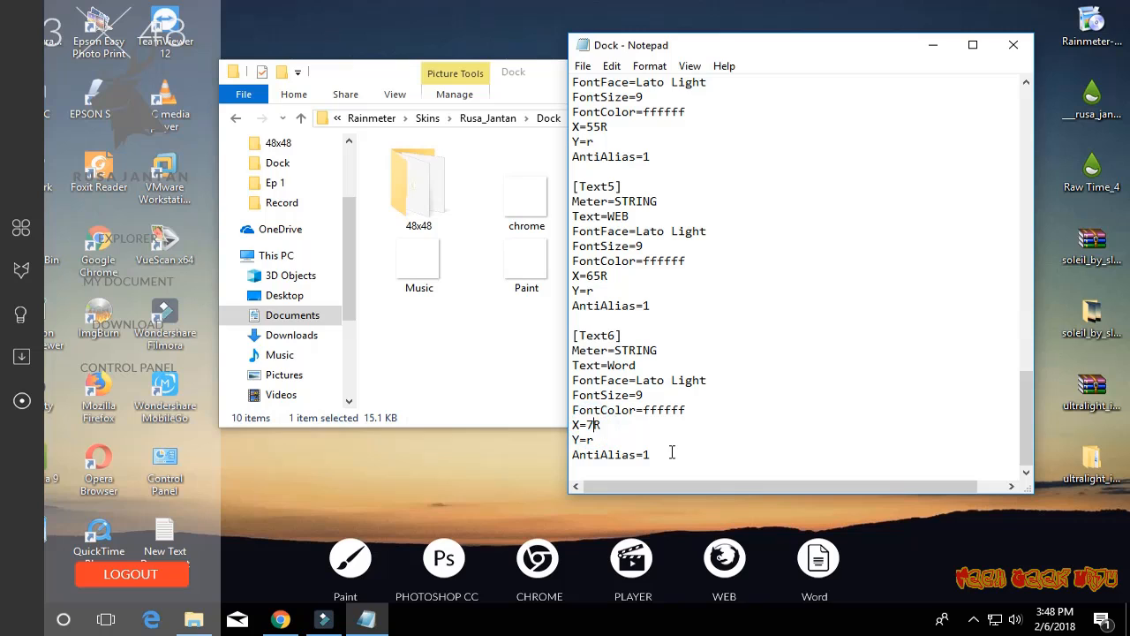
{"action": "type", "text": "5"}
{"action": "left_click", "coordinate": [582, 66]}
{"action": "left_click", "coordinate": [593, 119]}
{"action": "right_click", "coordinate": [827, 568]}
{"action": "left_click", "coordinate": [873, 505]}
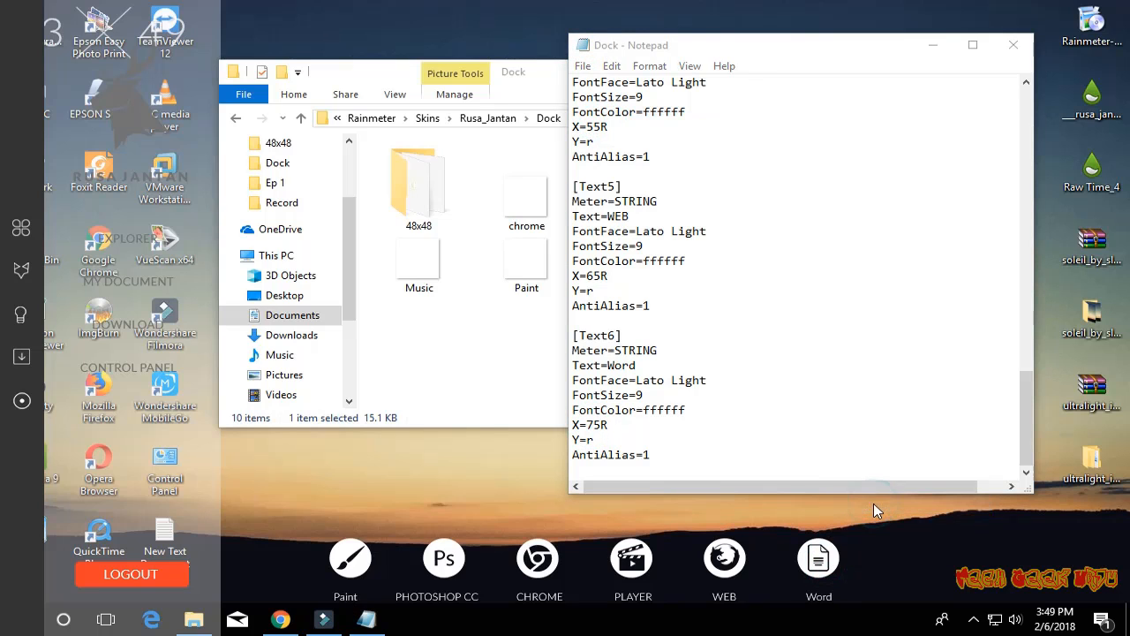
- Test the dock's Word shortcut, and close Word, the Dock configuration file and the Dock folder window
{"action": "left_click", "coordinate": [820, 564]}
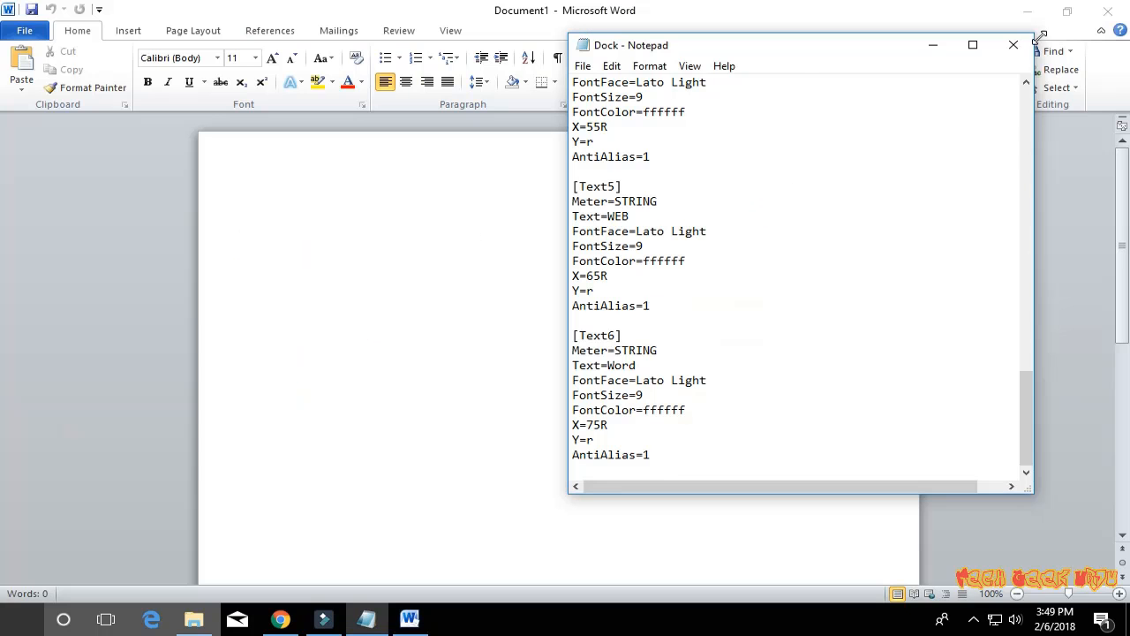
{"action": "left_click", "coordinate": [1122, 11]}
{"action": "left_click", "coordinate": [1021, 46]}
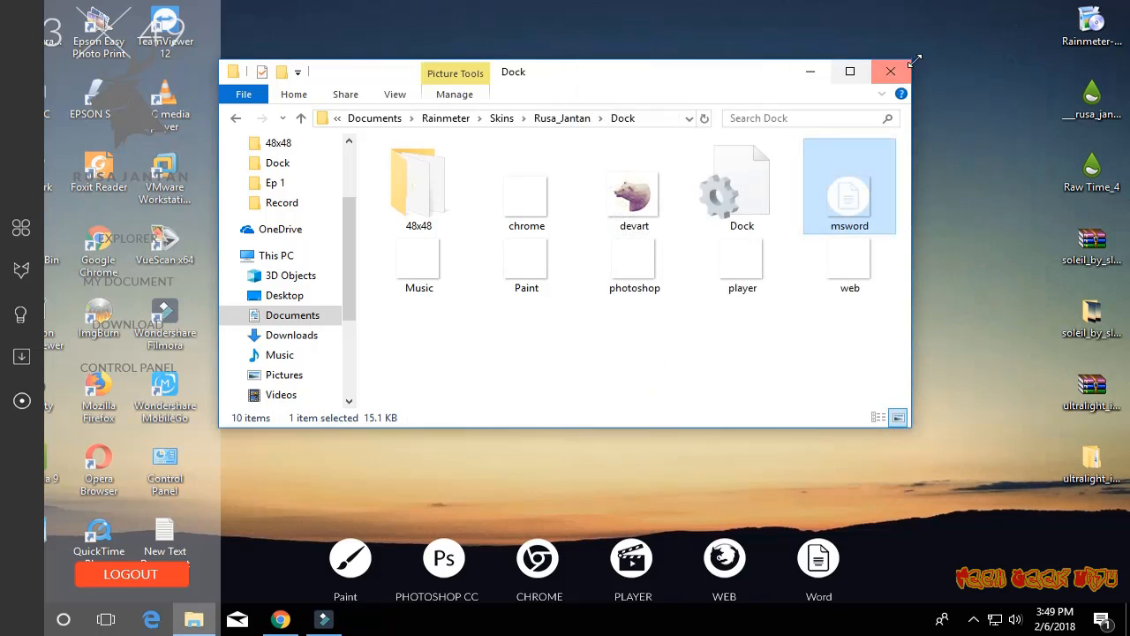
{"action": "left_click", "coordinate": [890, 70]}
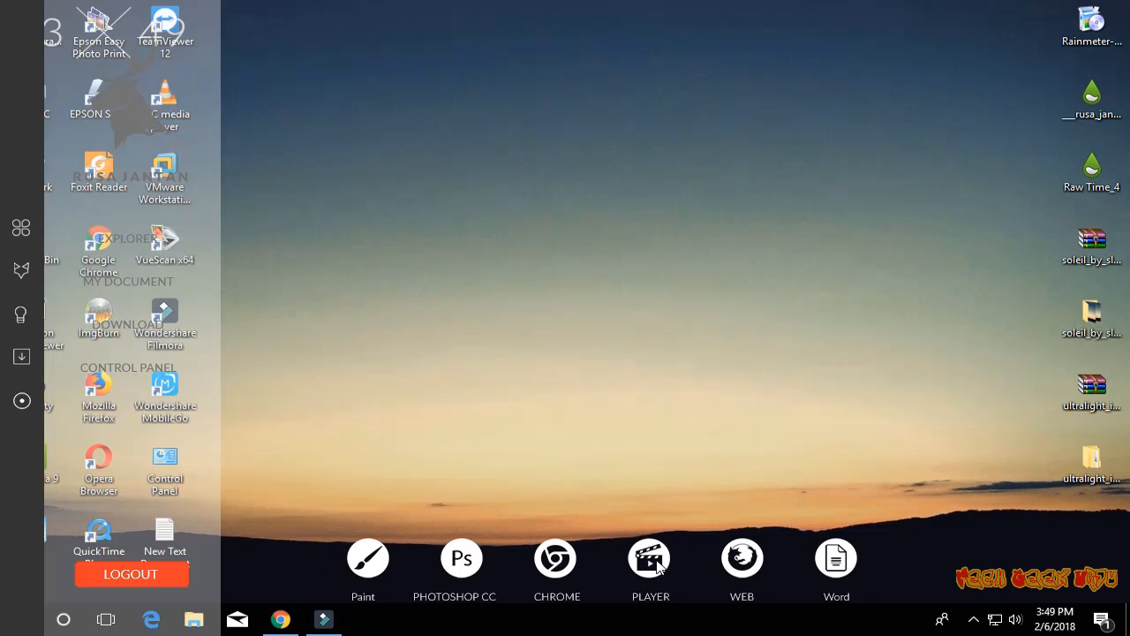
- Hide all desktop icons by turning off Show desktop icons
{"action": "right_click", "coordinate": [819, 174]}
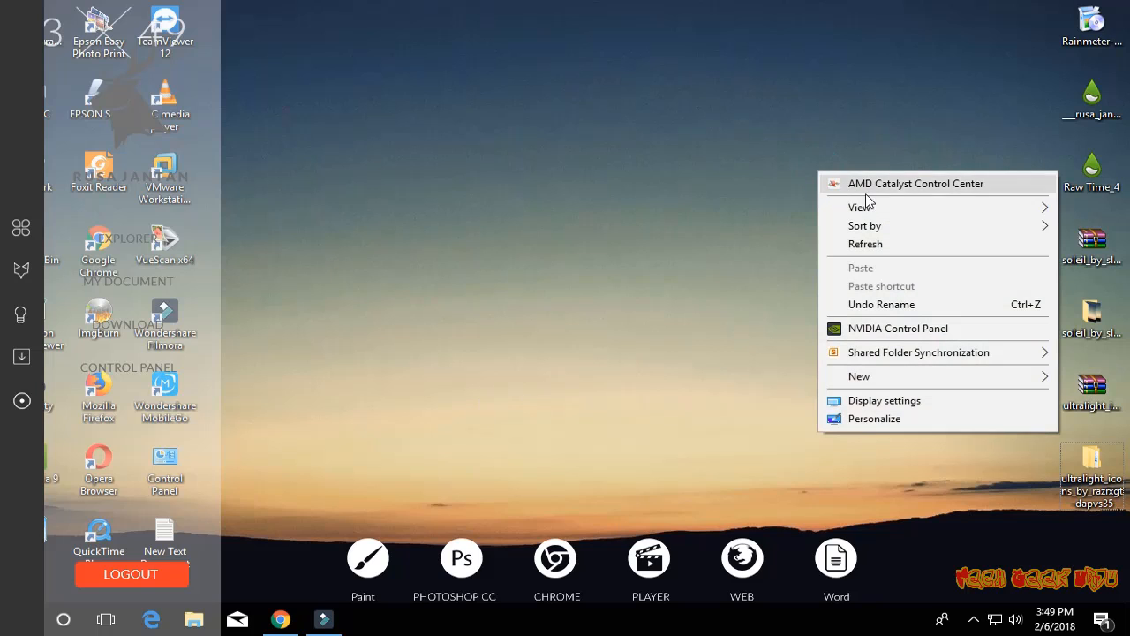
{"action": "mouse_move", "coordinate": [880, 210]}
{"action": "left_click", "coordinate": [458, 226]}
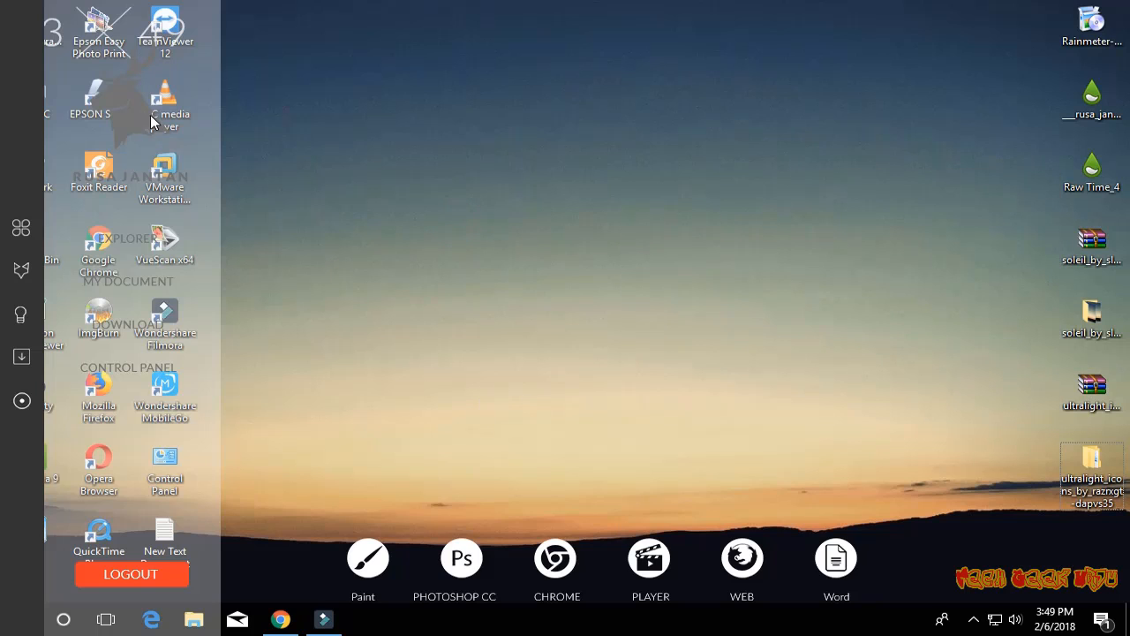
{"action": "right_click", "coordinate": [383, 112]}
{"action": "mouse_move", "coordinate": [434, 146]}
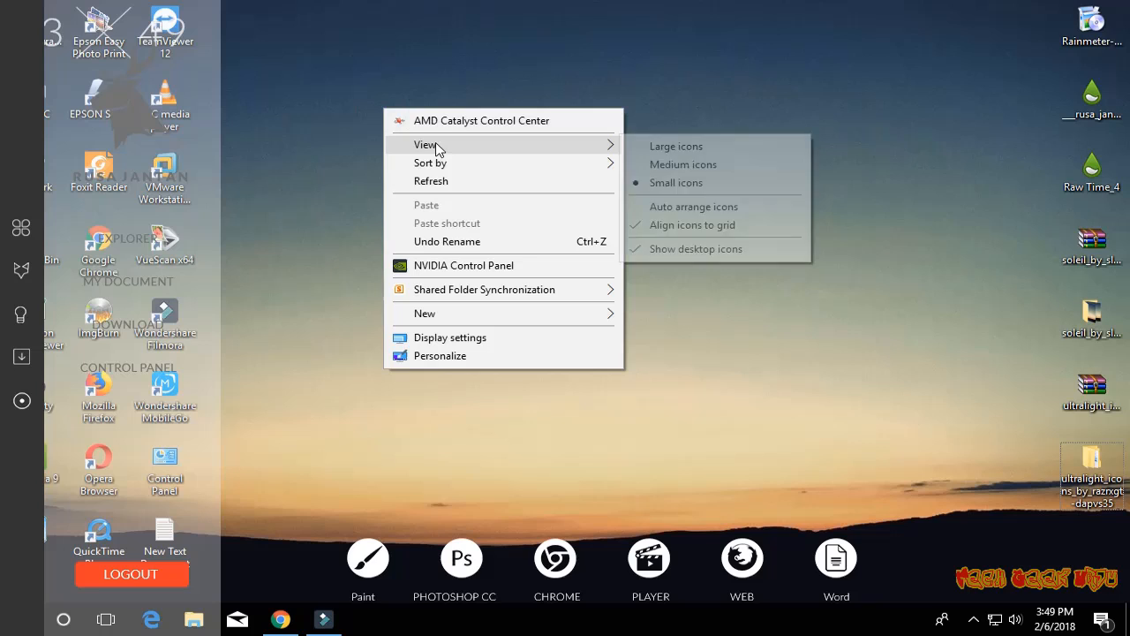
{"action": "left_click", "coordinate": [685, 249]}
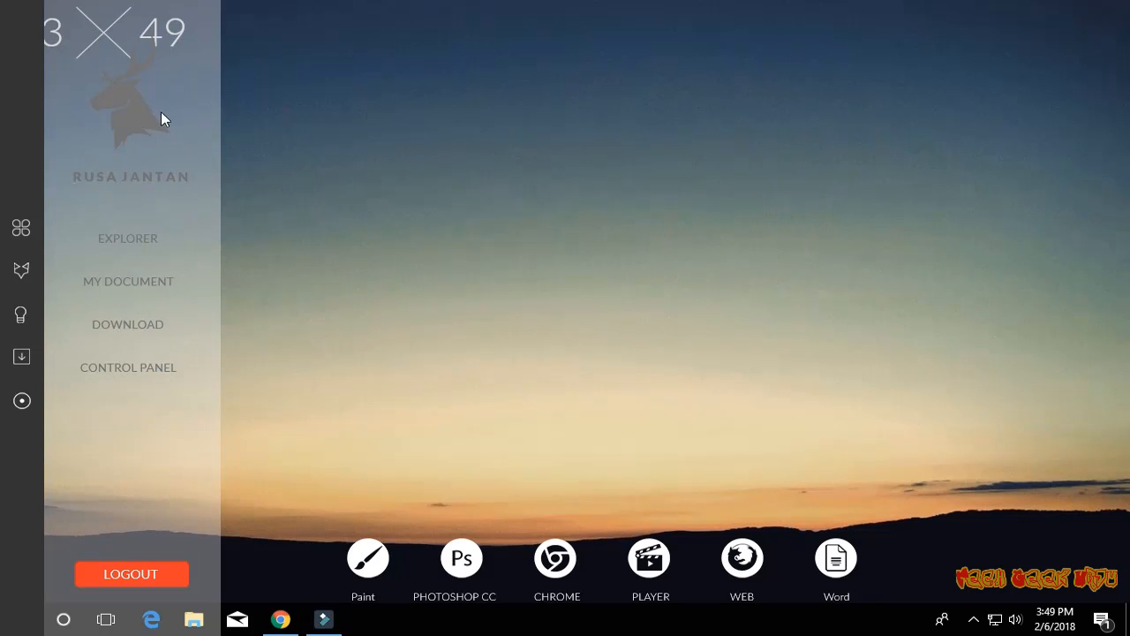
{"action": "left_click", "coordinate": [973, 619]}
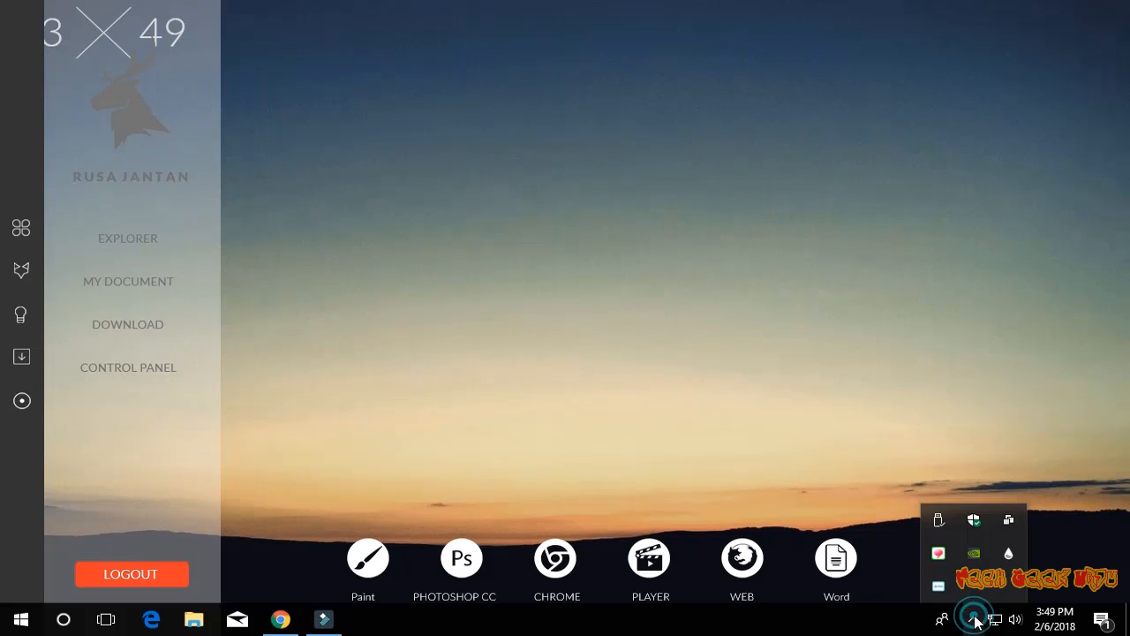
{"action": "left_click", "coordinate": [1011, 554]}
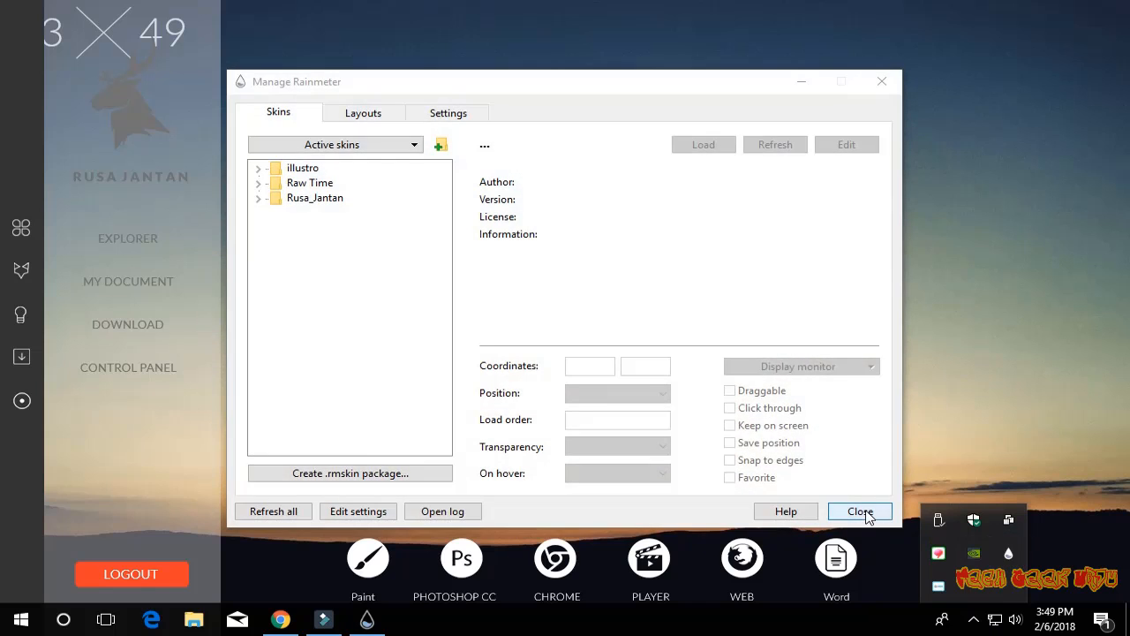
{"action": "left_click", "coordinate": [858, 512]}
- Open the SideBar skin's configuration file for editing and go to its TextLogo section
{"action": "right_click", "coordinate": [146, 367]}
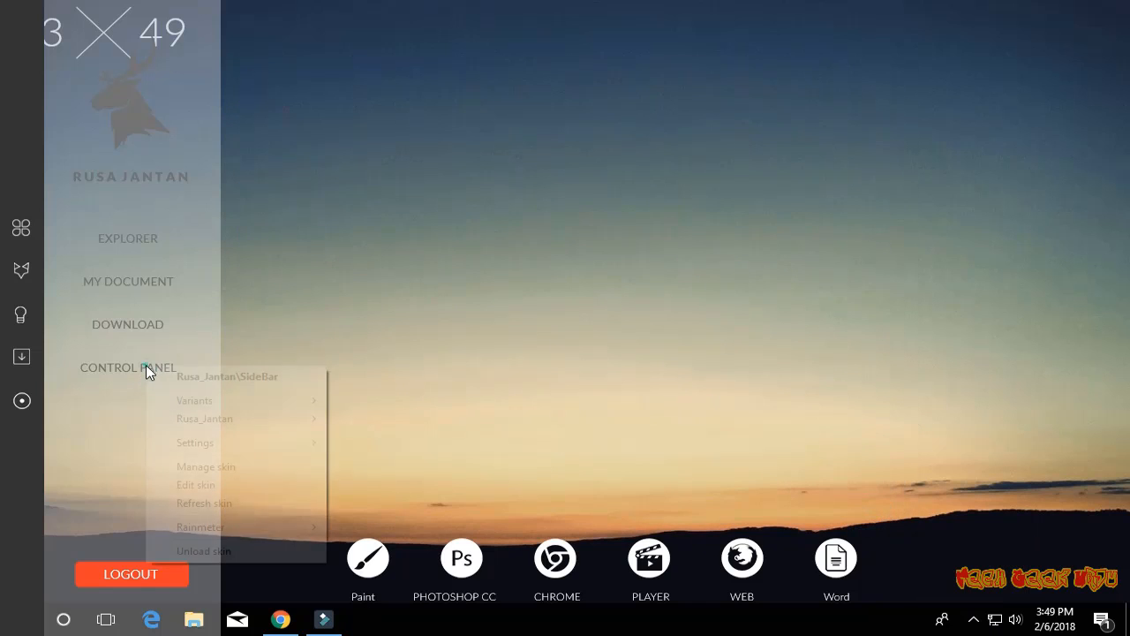
{"action": "left_click", "coordinate": [232, 489]}
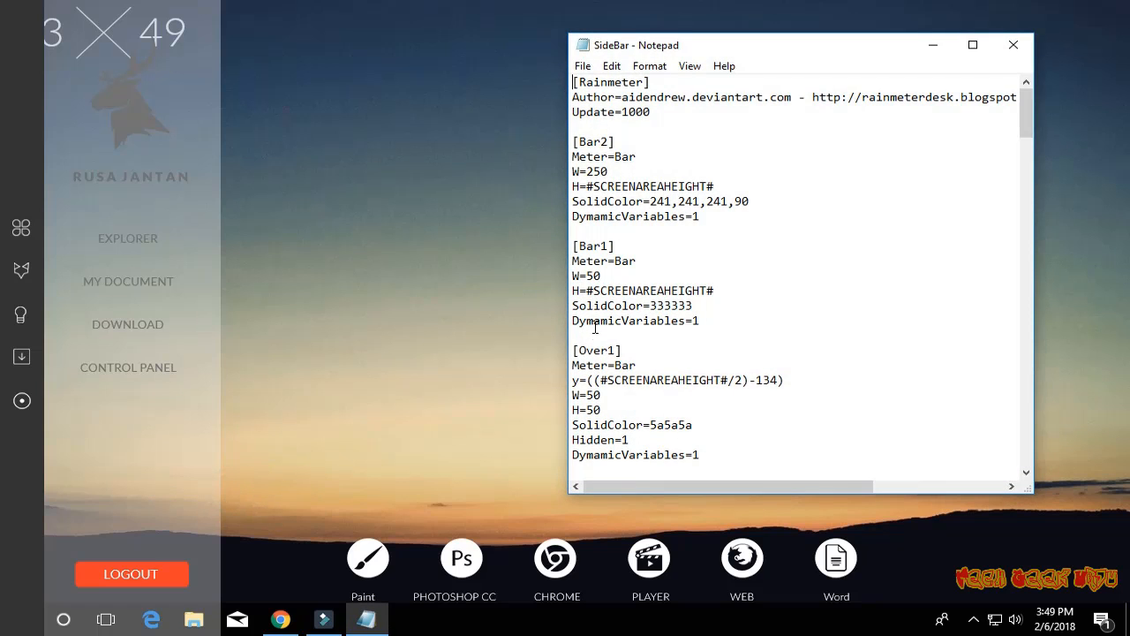
{"action": "scroll", "coordinate": [595, 327], "scroll_direction": "down", "scroll_amount": 12}
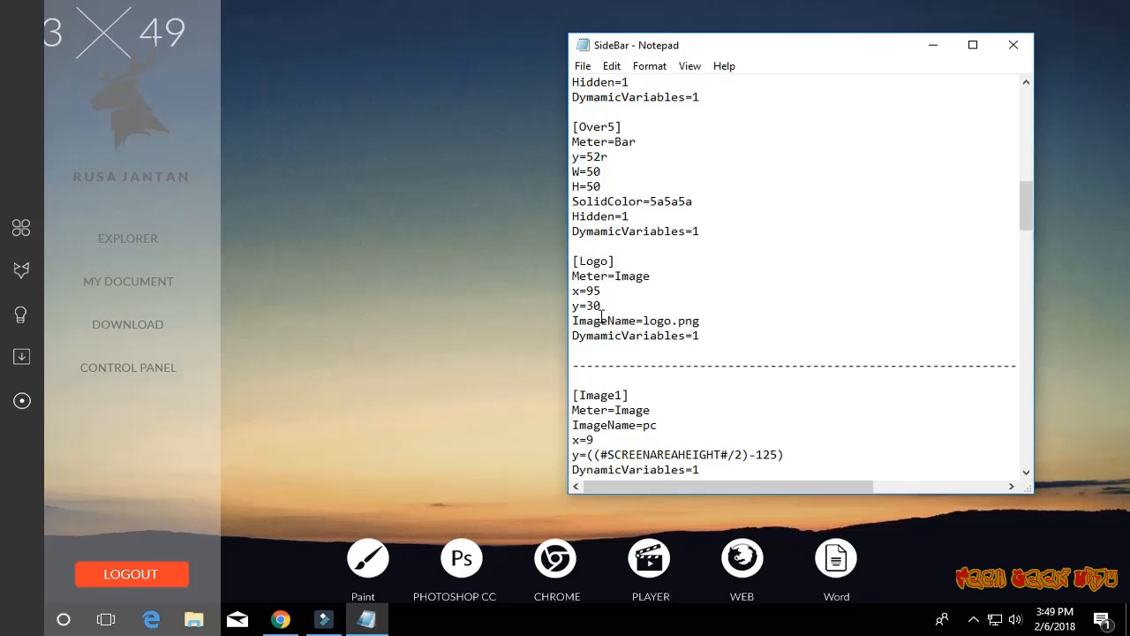
{"action": "scroll", "coordinate": [610, 309], "scroll_direction": "down", "scroll_amount": 3}
{"action": "scroll", "coordinate": [609, 309], "scroll_direction": "up", "scroll_amount": 1}
{"action": "scroll", "coordinate": [616, 306], "scroll_direction": "down", "scroll_amount": 3}
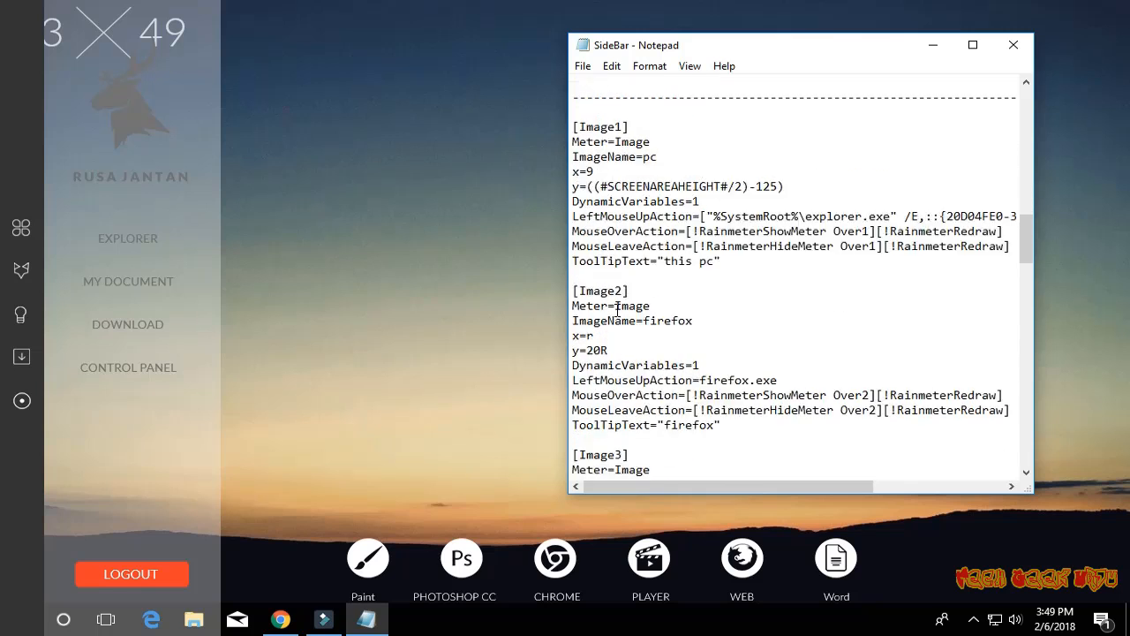
{"action": "scroll", "coordinate": [617, 307], "scroll_direction": "down", "scroll_amount": 18}
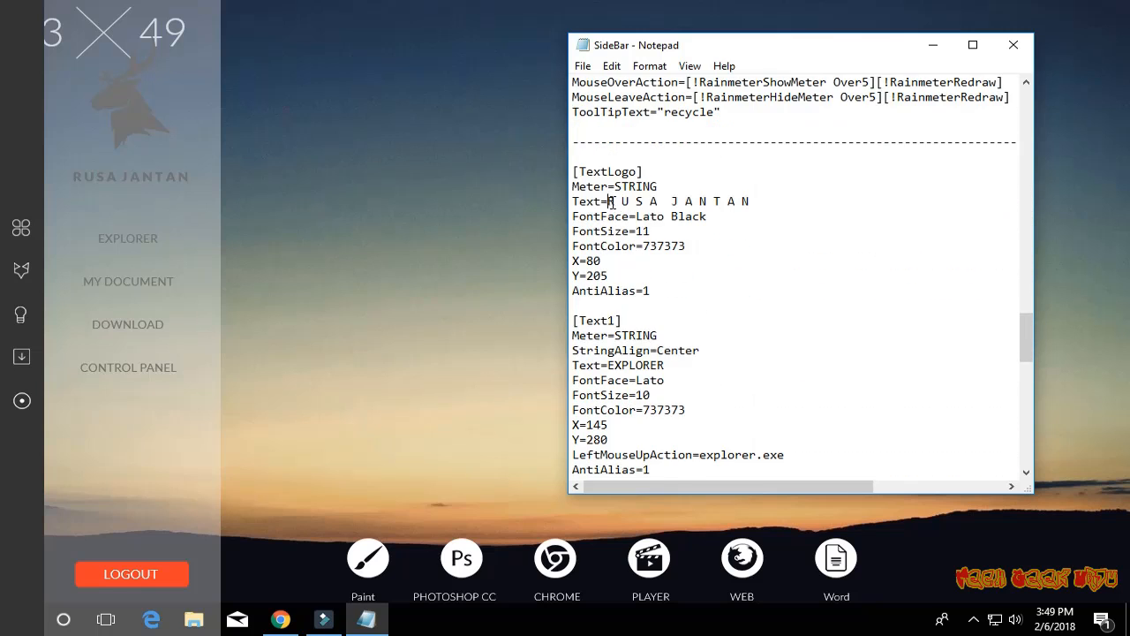
- Replace the TextLogo text with TECH GEEK URDU and set its FontColor to ffffff
{"action": "left_click_drag", "start_coordinate": [608, 202], "coordinate": [658, 203]}
{"action": "type", "text": "TE"}
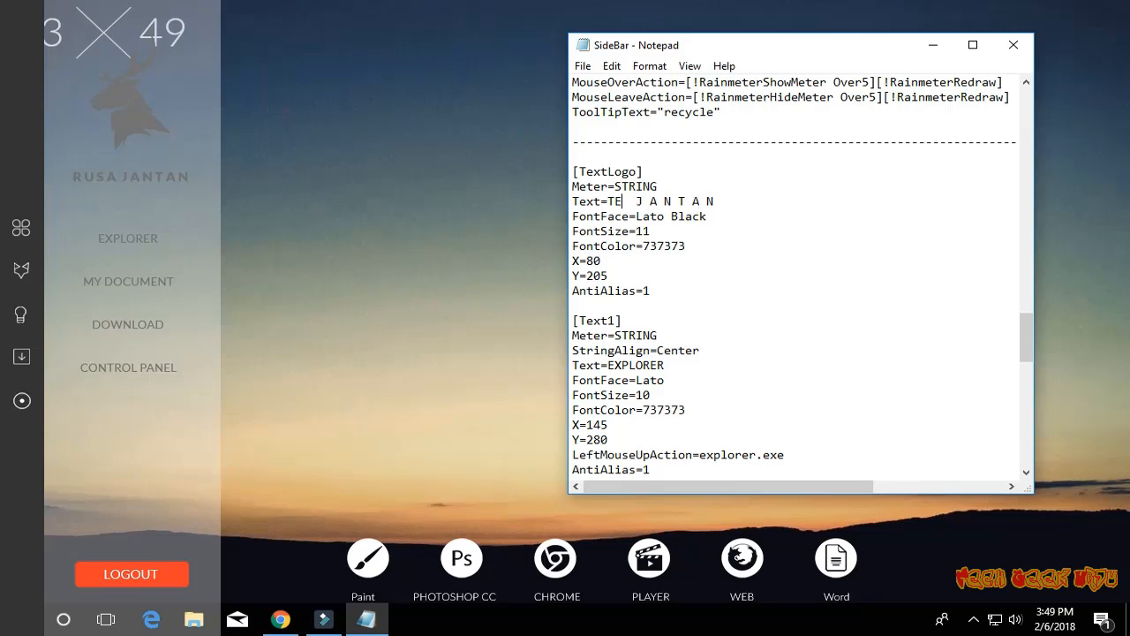
{"action": "type", "text": "CH GEEK URD"}
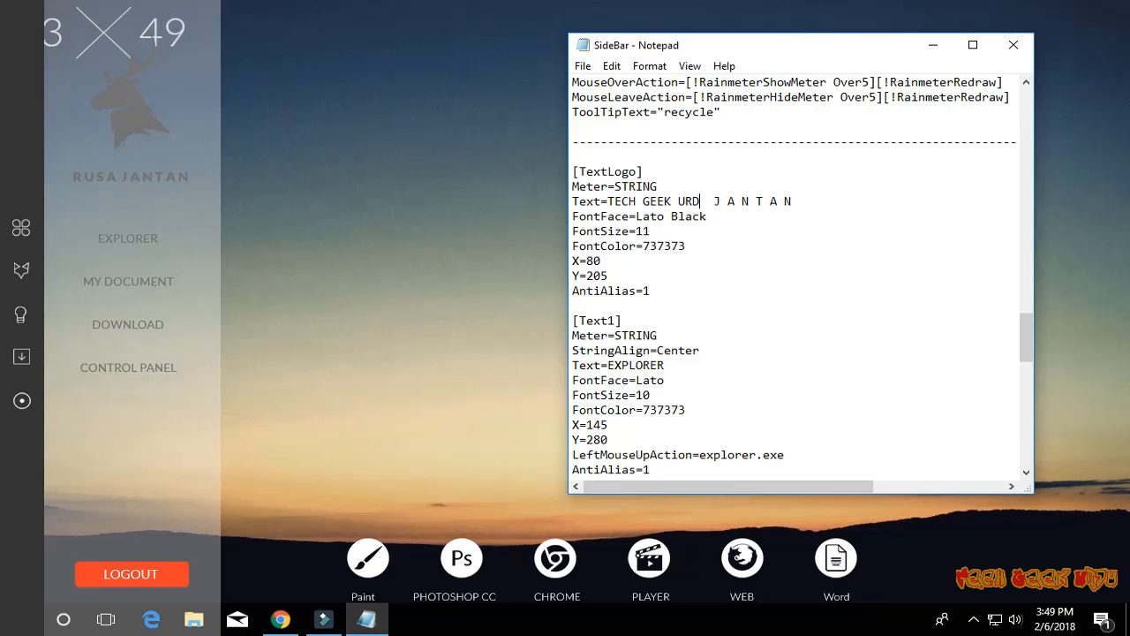
{"action": "type", "text": "U"}
{"action": "key", "text": "Delete"}
{"action": "key", "text": "Delete"}
{"action": "key", "text": "Delete"}
{"action": "key", "text": "Delete"}
{"action": "key", "text": "Delete"}
{"action": "key", "text": "Delete"}
{"action": "key", "text": "Delete"}
{"action": "key", "text": "Delete"}
{"action": "key", "text": "Delete"}
{"action": "key", "text": "Delete"}
{"action": "left_click_drag", "start_coordinate": [643, 245], "coordinate": [686, 248]}
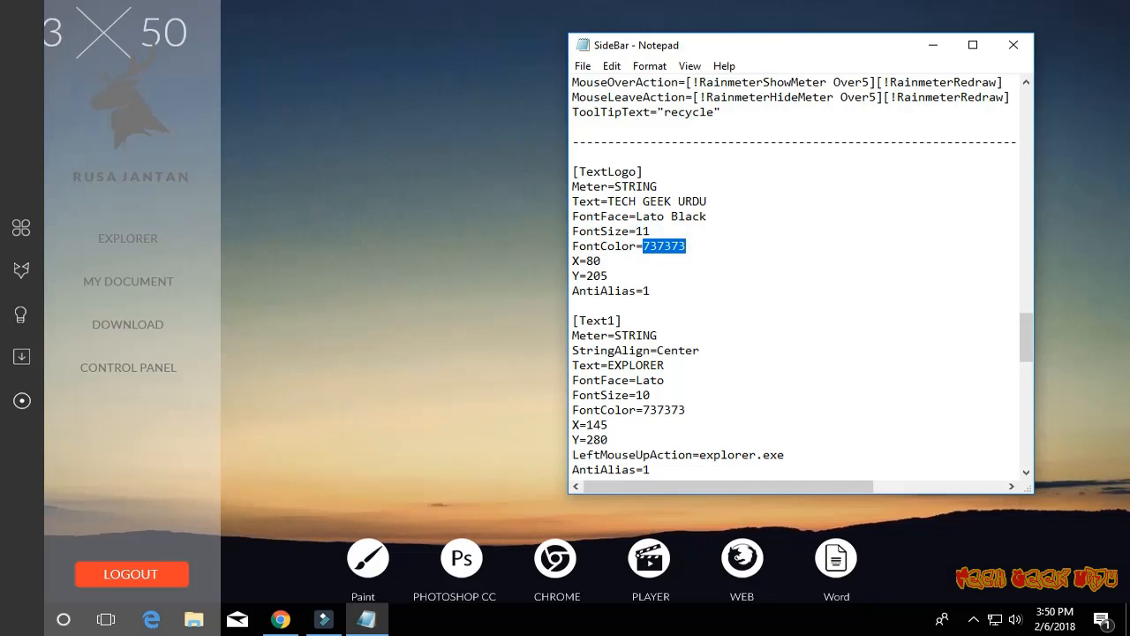
{"action": "type", "text": "ffffff"}
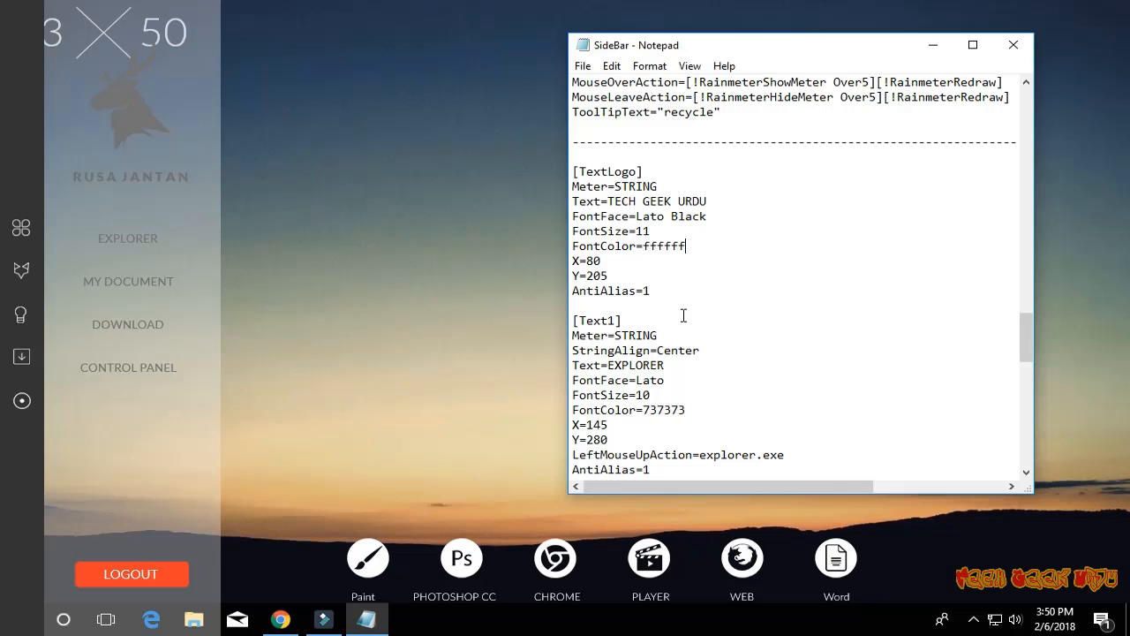
- Set the FontColor of the EXPLORER and MY DOCUMENT labels, Text1 and Text2, to ffffff
{"action": "scroll", "coordinate": [683, 315], "scroll_direction": "down", "scroll_amount": 2}
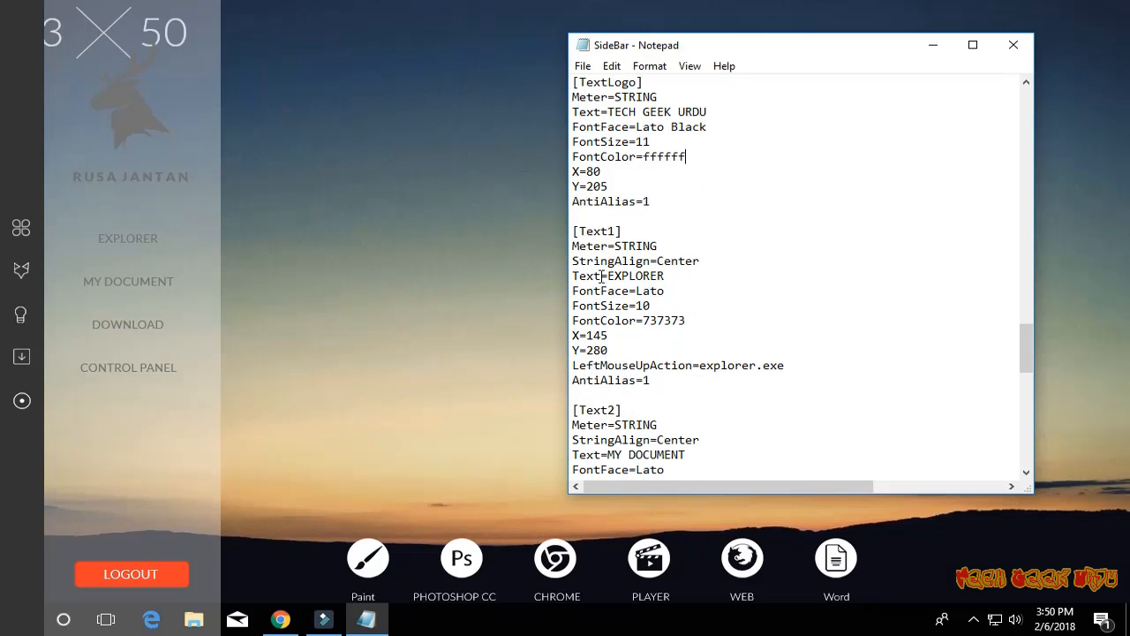
{"action": "left_click_drag", "start_coordinate": [644, 321], "coordinate": [685, 321]}
{"action": "type", "text": "ffffff"}
{"action": "scroll", "coordinate": [697, 309], "scroll_direction": "down", "scroll_amount": 4}
{"action": "double_click", "coordinate": [652, 320]}
{"action": "type", "text": "ffffff"}
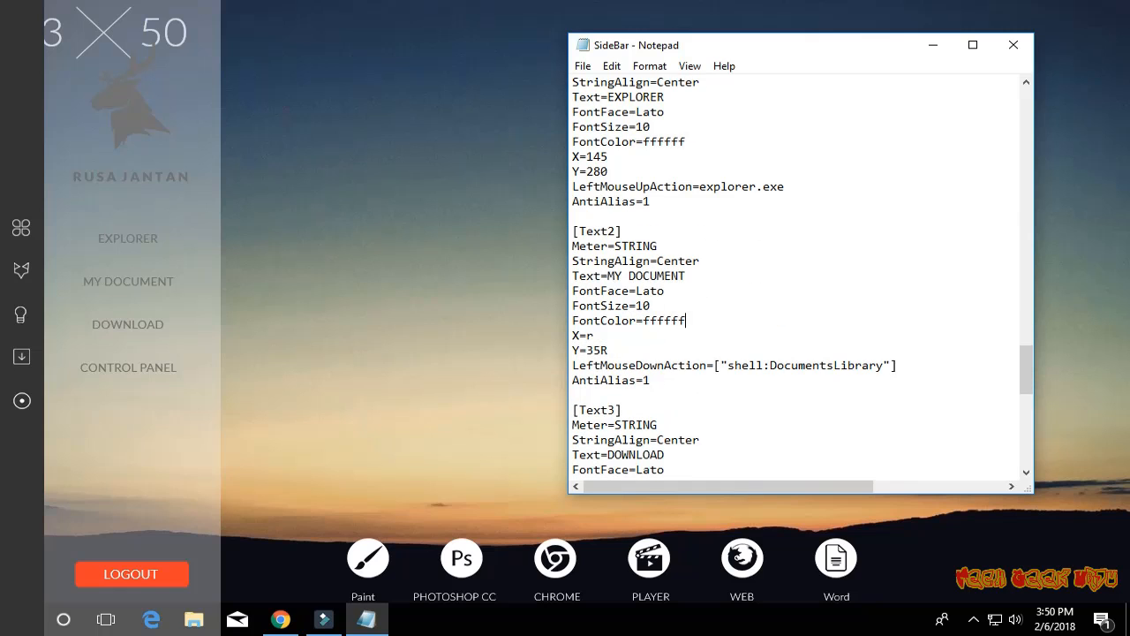
- Set the FontColor under Text3 and Text4 to ffffff, save the SideBar configuration, and refresh the SideBar skin
{"action": "scroll", "coordinate": [794, 274], "scroll_direction": "down", "scroll_amount": 4}
{"action": "double_click", "coordinate": [651, 321]}
{"action": "type", "text": "fffff"}
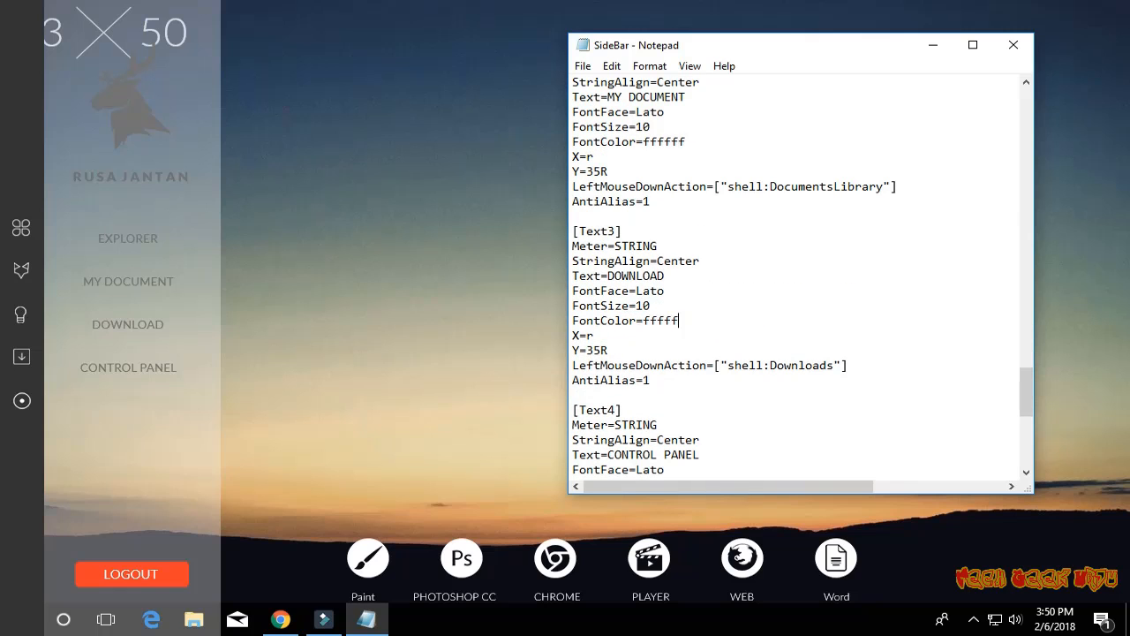
{"action": "type", "text": "f"}
{"action": "scroll", "coordinate": [689, 324], "scroll_direction": "down", "scroll_amount": 3}
{"action": "double_click", "coordinate": [649, 365]}
{"action": "type", "text": "f"}
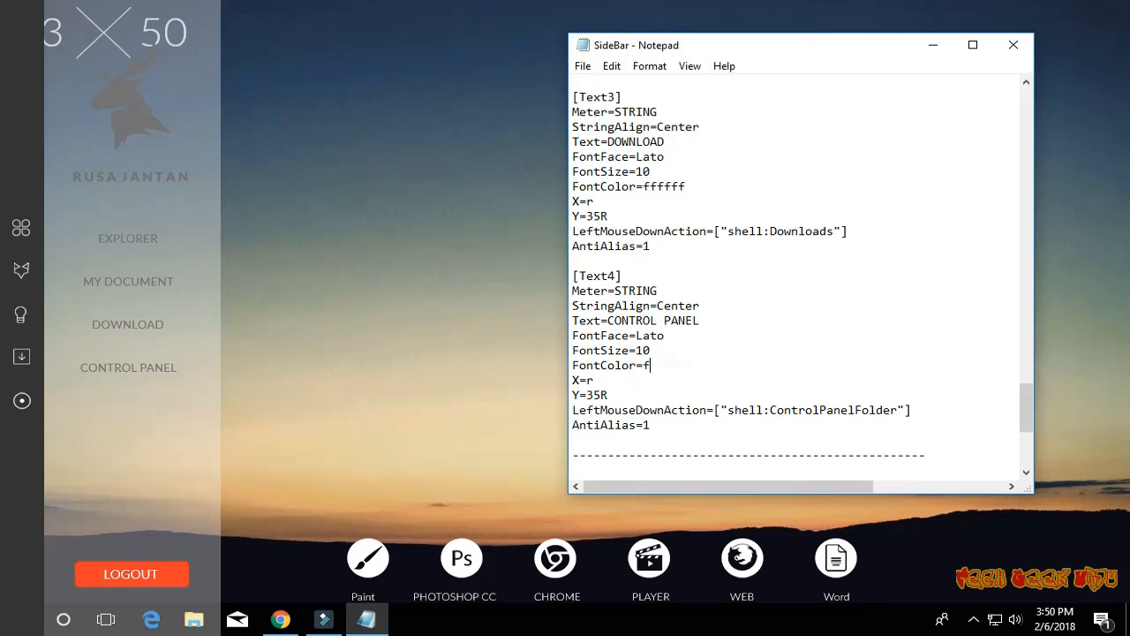
{"action": "type", "text": "ffff"}
{"action": "type", "text": "f"}
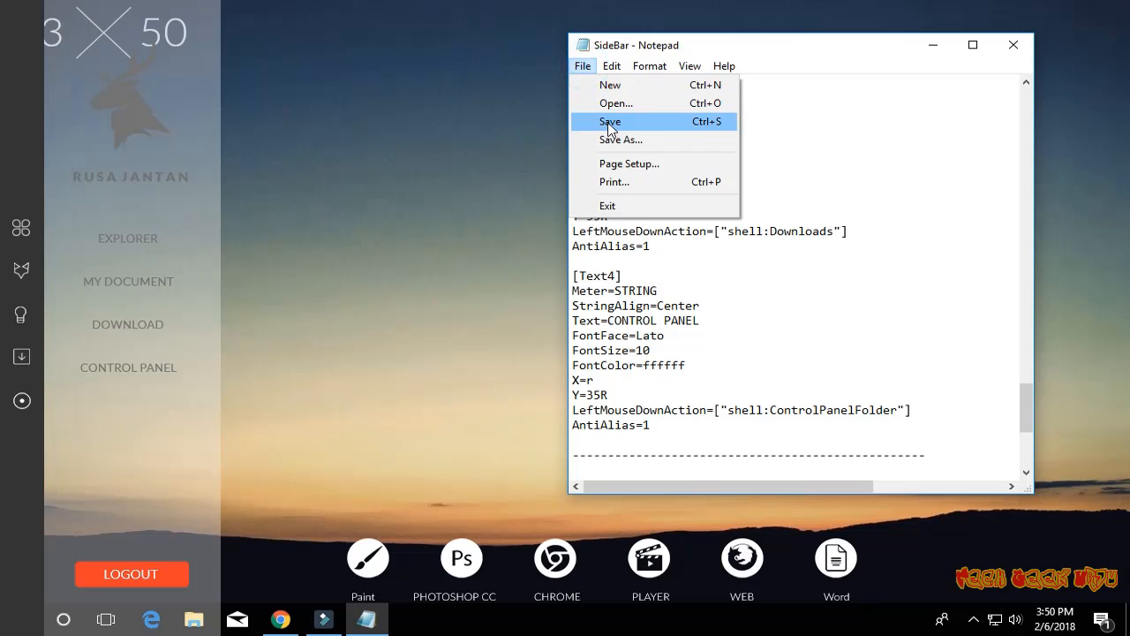
{"action": "right_click", "coordinate": [197, 252]}
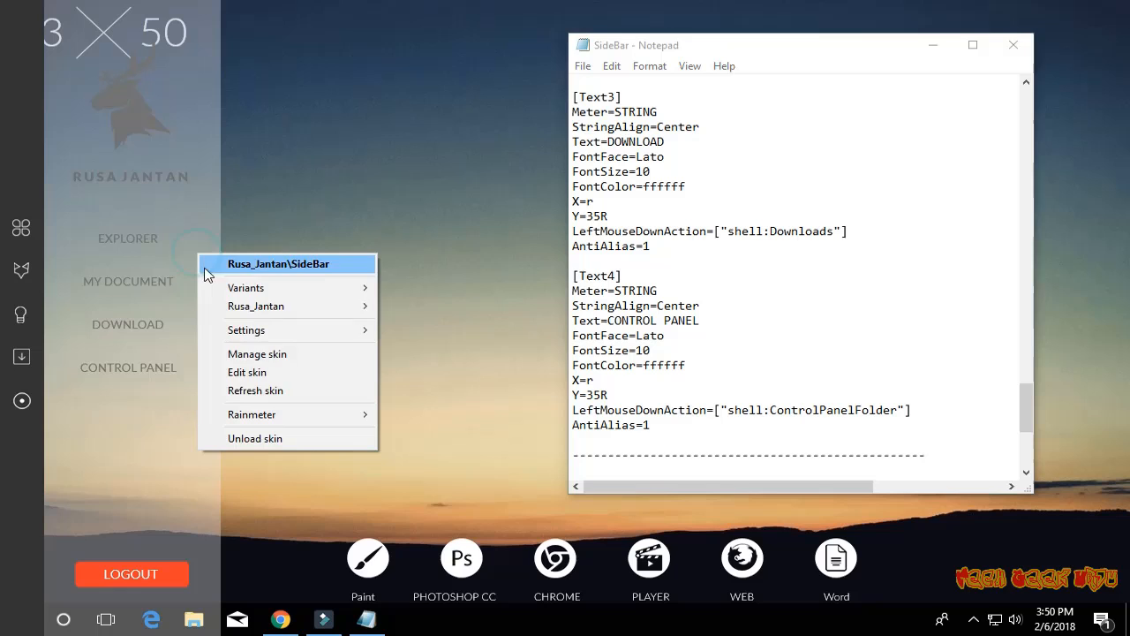
{"action": "left_click", "coordinate": [243, 389]}
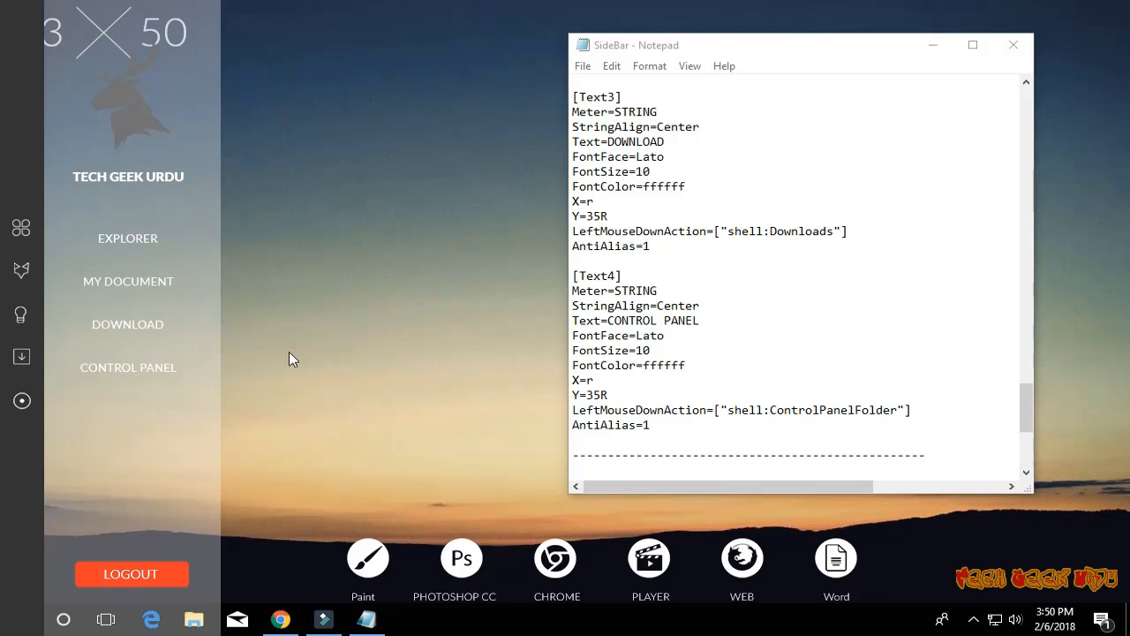
- Set the Y value under Text1 to 320, save the SideBar configuration, and refresh the SideBar skin
{"action": "scroll", "coordinate": [727, 267], "scroll_direction": "up", "scroll_amount": 9}
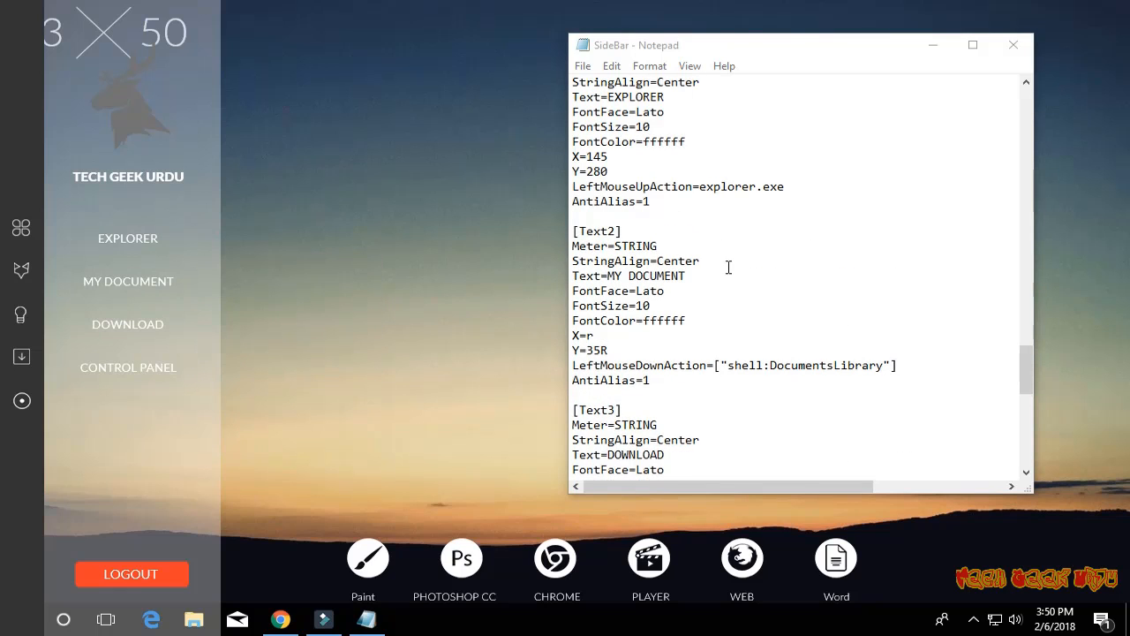
{"action": "scroll", "coordinate": [688, 272], "scroll_direction": "up", "scroll_amount": 1}
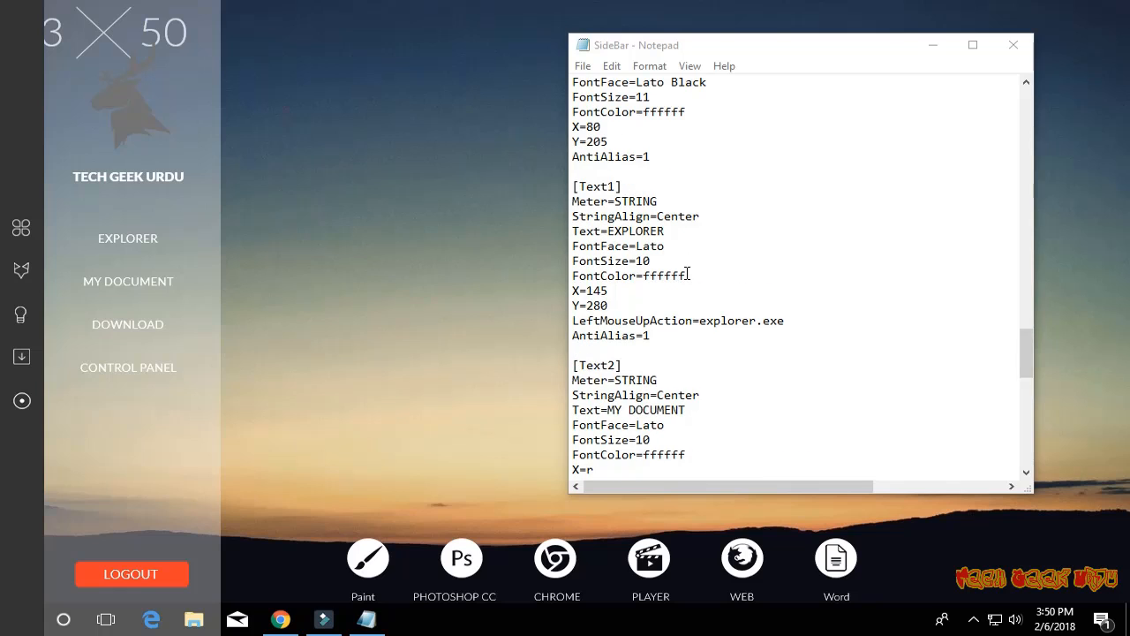
{"action": "left_click", "coordinate": [589, 306]}
{"action": "double_click", "coordinate": [590, 305]}
{"action": "type", "text": "320"}
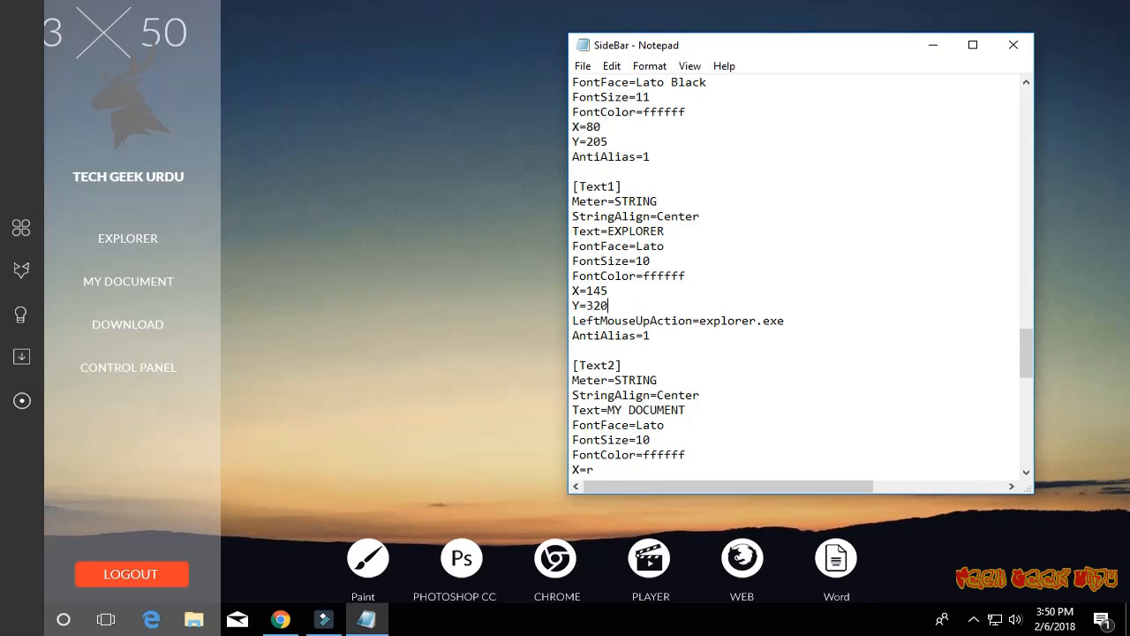
{"action": "left_click", "coordinate": [582, 66]}
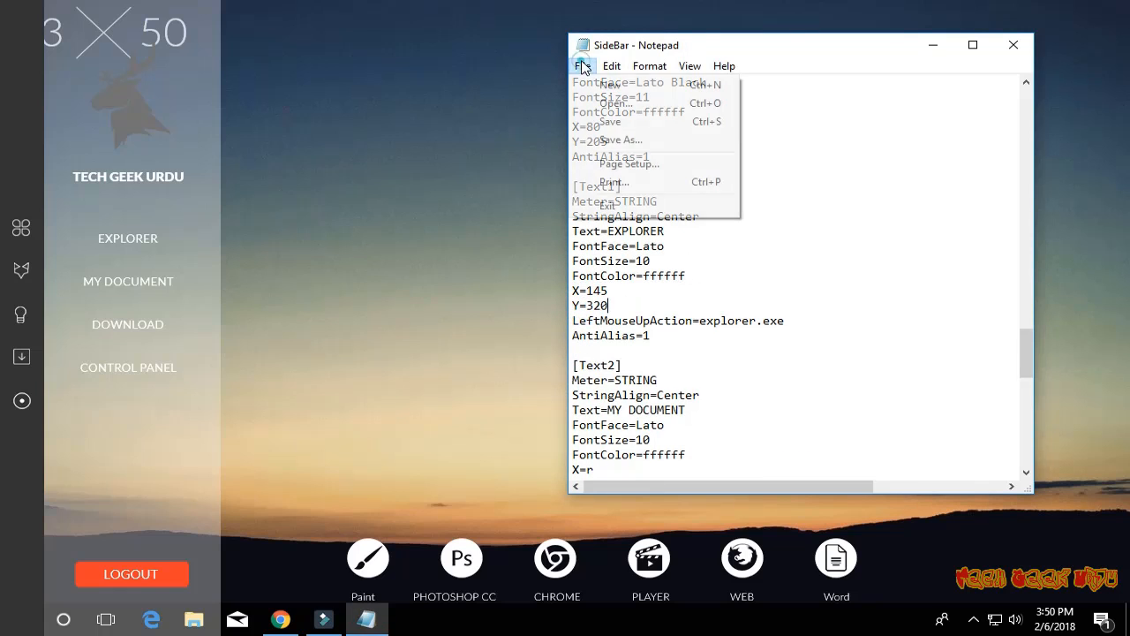
{"action": "left_click", "coordinate": [628, 123]}
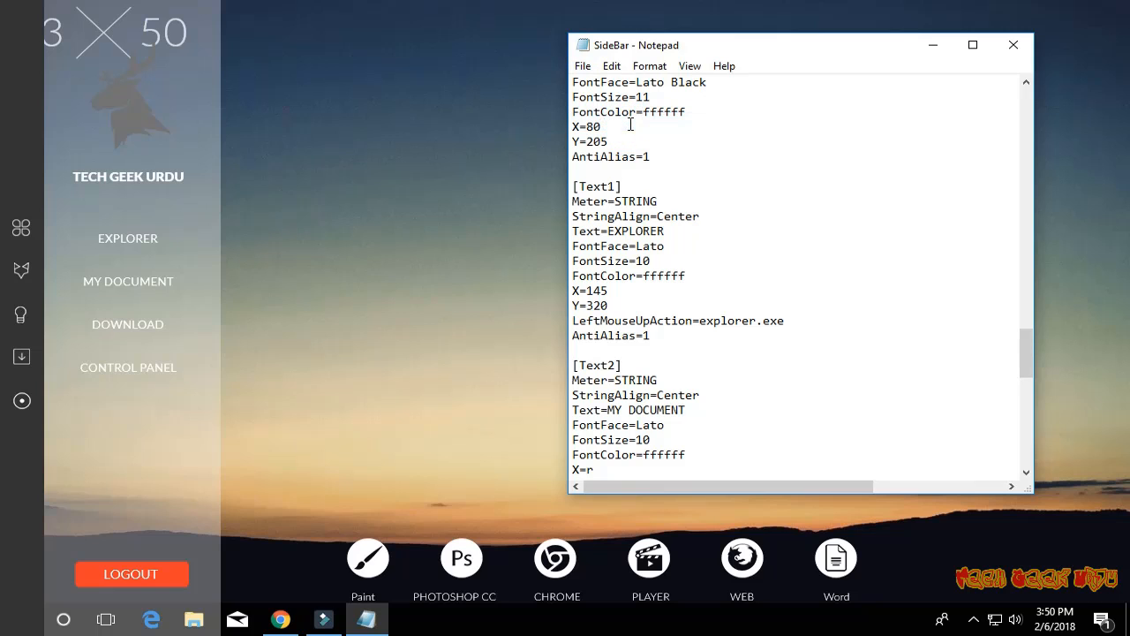
{"action": "right_click", "coordinate": [186, 240]}
{"action": "left_click", "coordinate": [247, 377]}
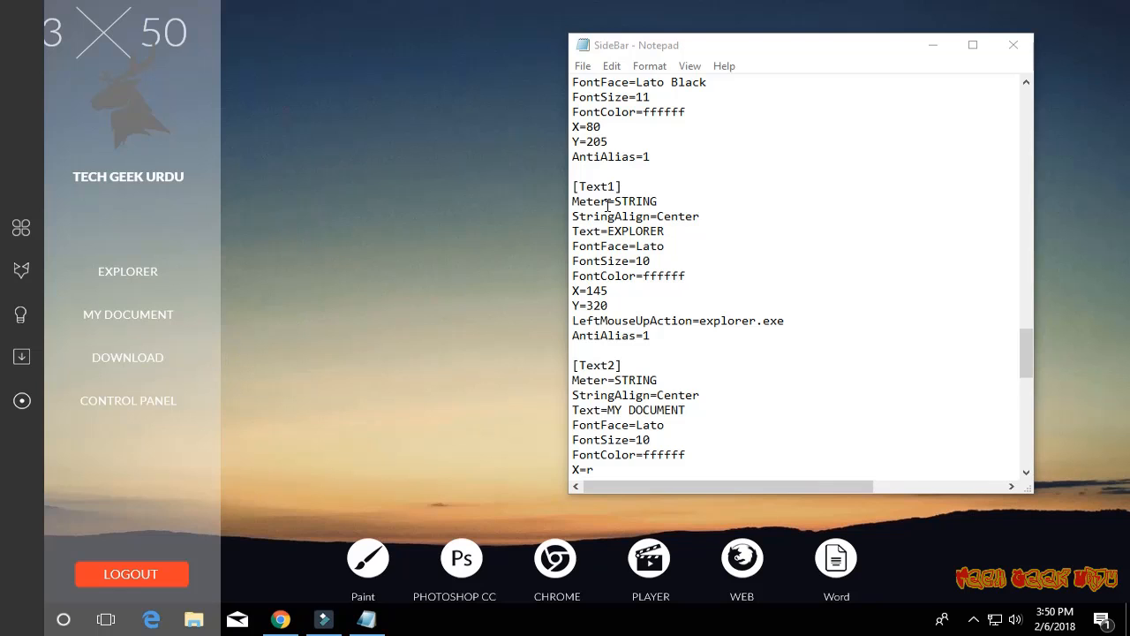
- Set the Y value under TextLogo to 250, save the SideBar configuration, and refresh the SideBar skin
{"action": "scroll", "coordinate": [607, 206], "scroll_direction": "up", "scroll_amount": 5}
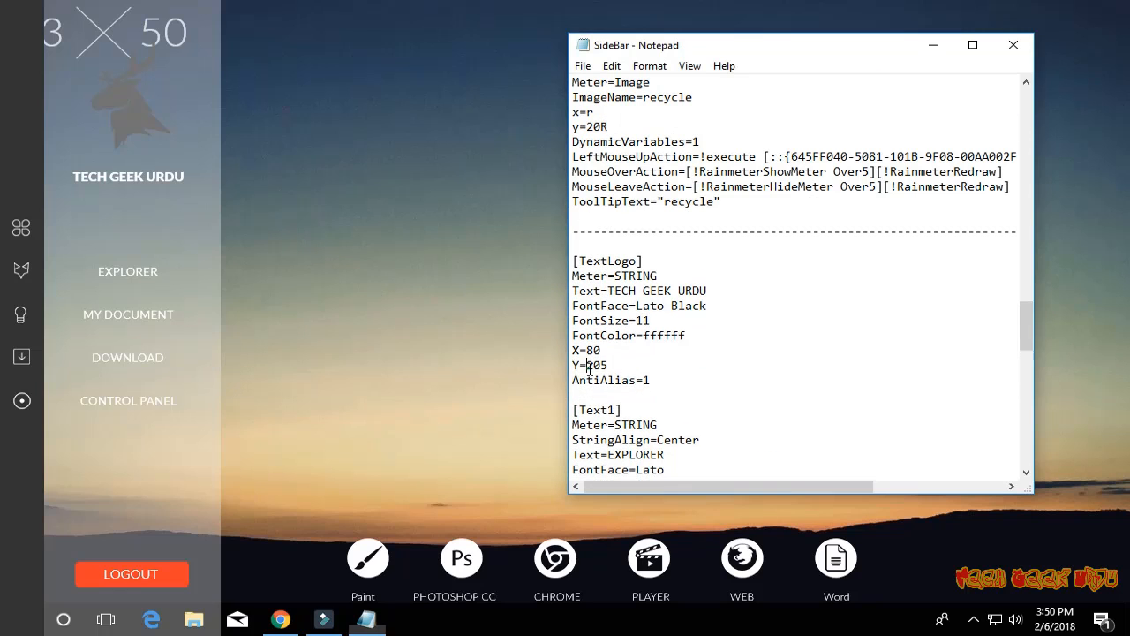
{"action": "left_click_drag", "start_coordinate": [587, 366], "coordinate": [608, 367]}
{"action": "type", "text": "250"}
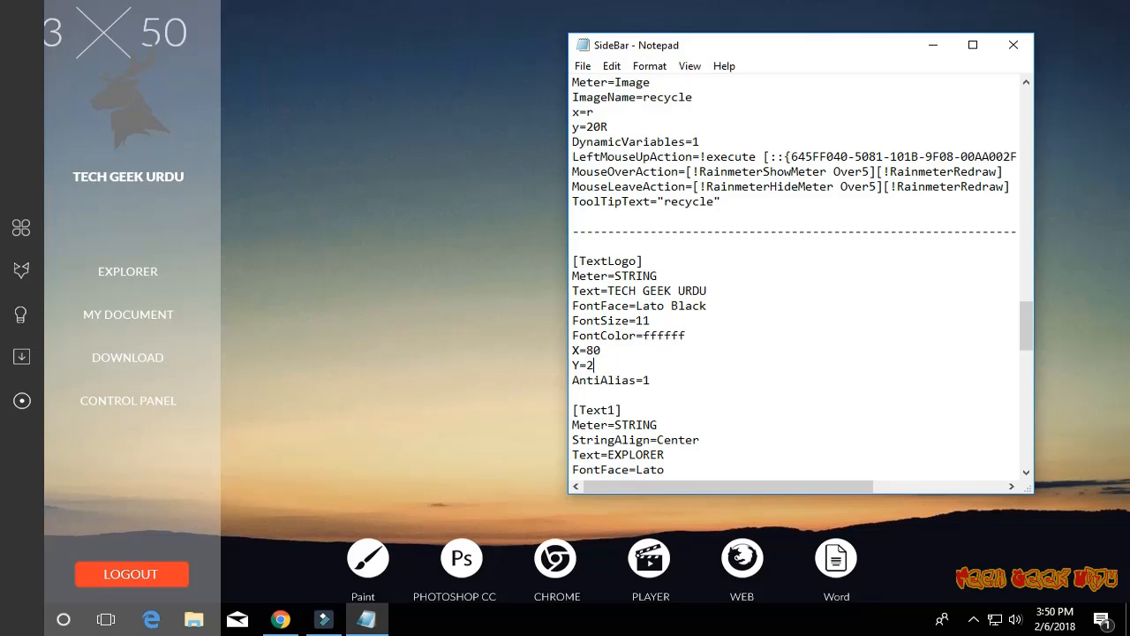
{"action": "left_click", "coordinate": [585, 67]}
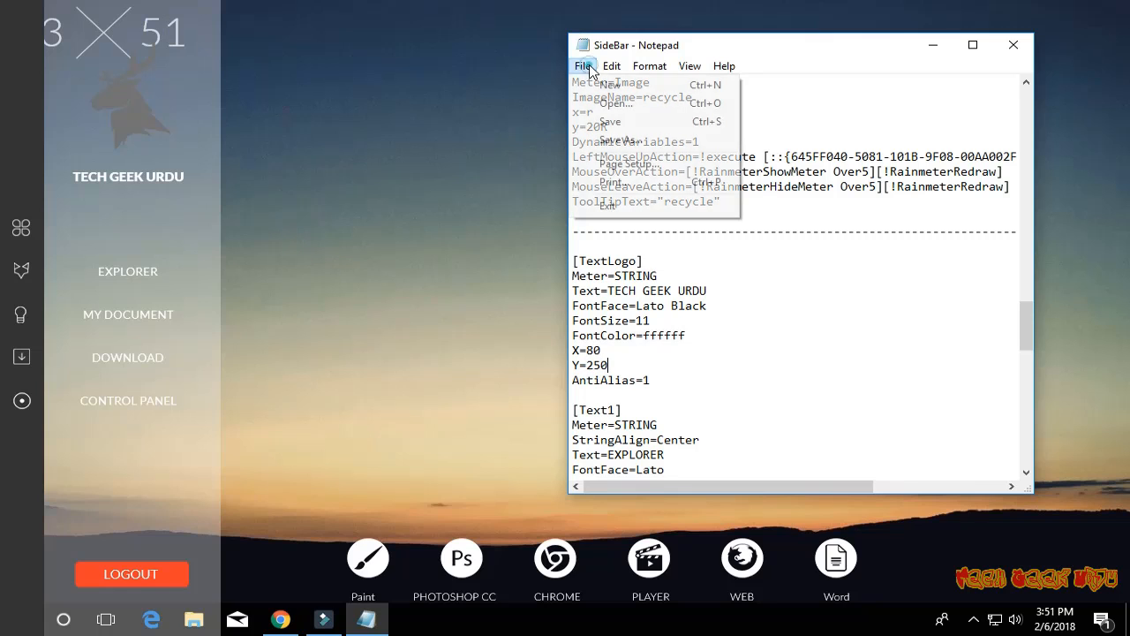
{"action": "left_click", "coordinate": [610, 121]}
{"action": "right_click", "coordinate": [170, 228]}
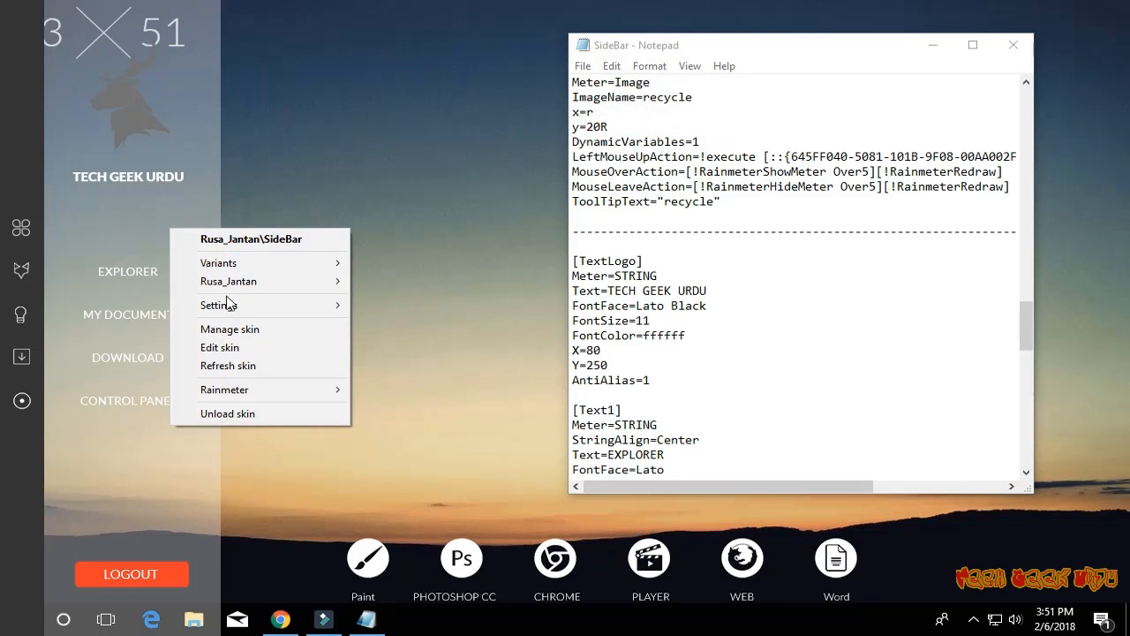
{"action": "mouse_move", "coordinate": [231, 313]}
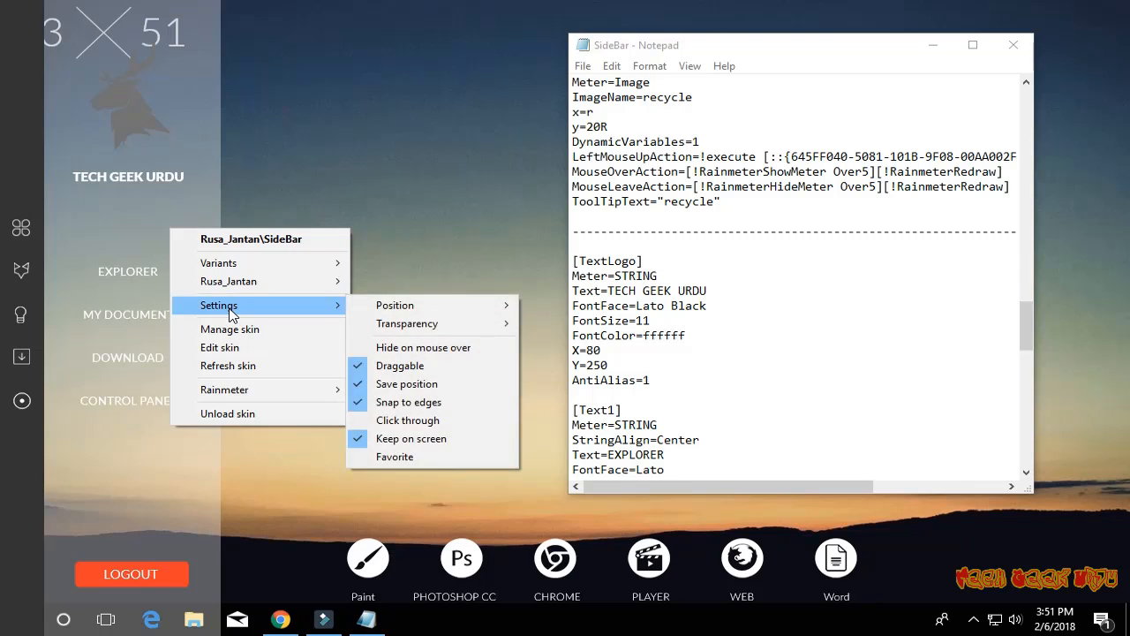
{"action": "left_click", "coordinate": [233, 366]}
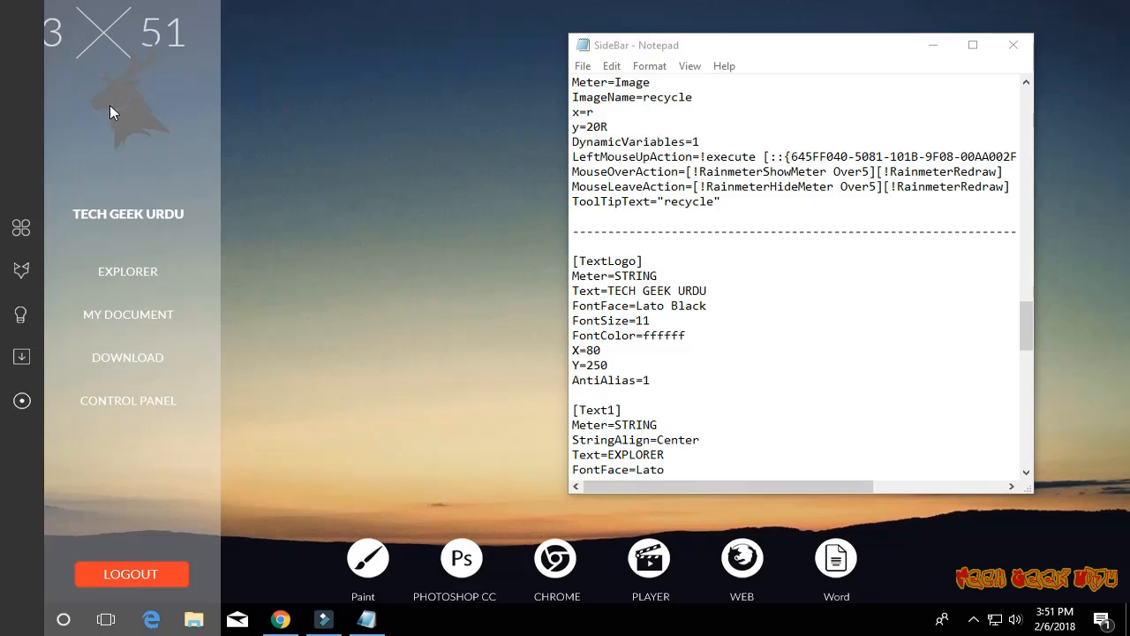
- Set the y value under Logo to 90, save the SideBar configuration, and refresh the SideBar skin
{"action": "left_click", "coordinate": [243, 51]}
{"action": "scroll", "coordinate": [757, 175], "scroll_direction": "up", "scroll_amount": 6}
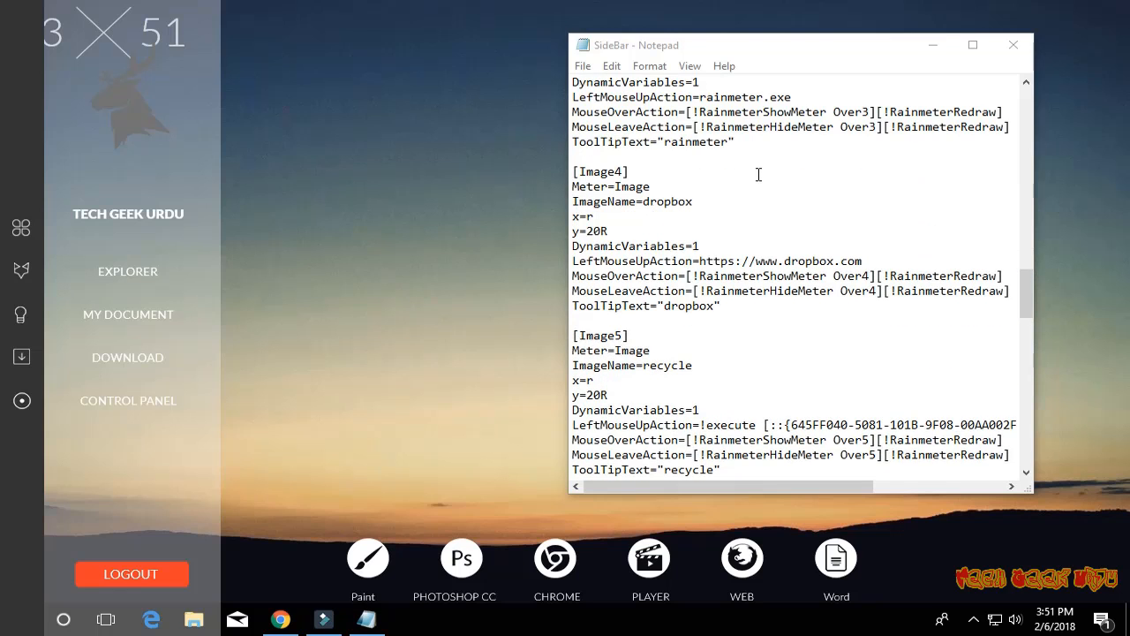
{"action": "scroll", "coordinate": [757, 175], "scroll_direction": "up", "scroll_amount": 9}
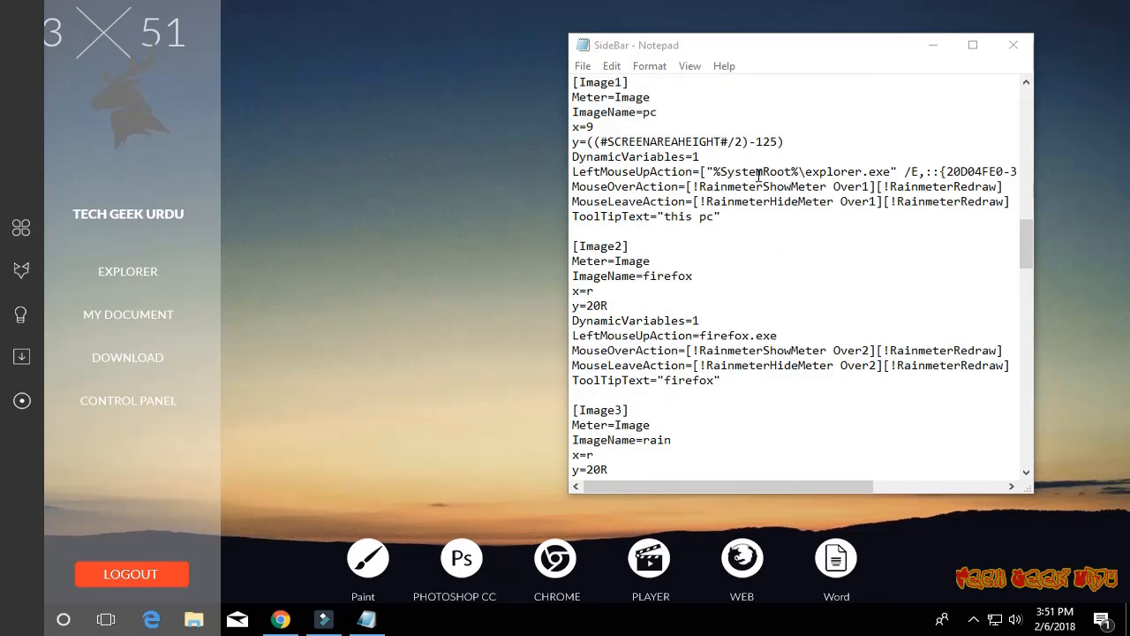
{"action": "scroll", "coordinate": [758, 175], "scroll_direction": "up", "scroll_amount": 6}
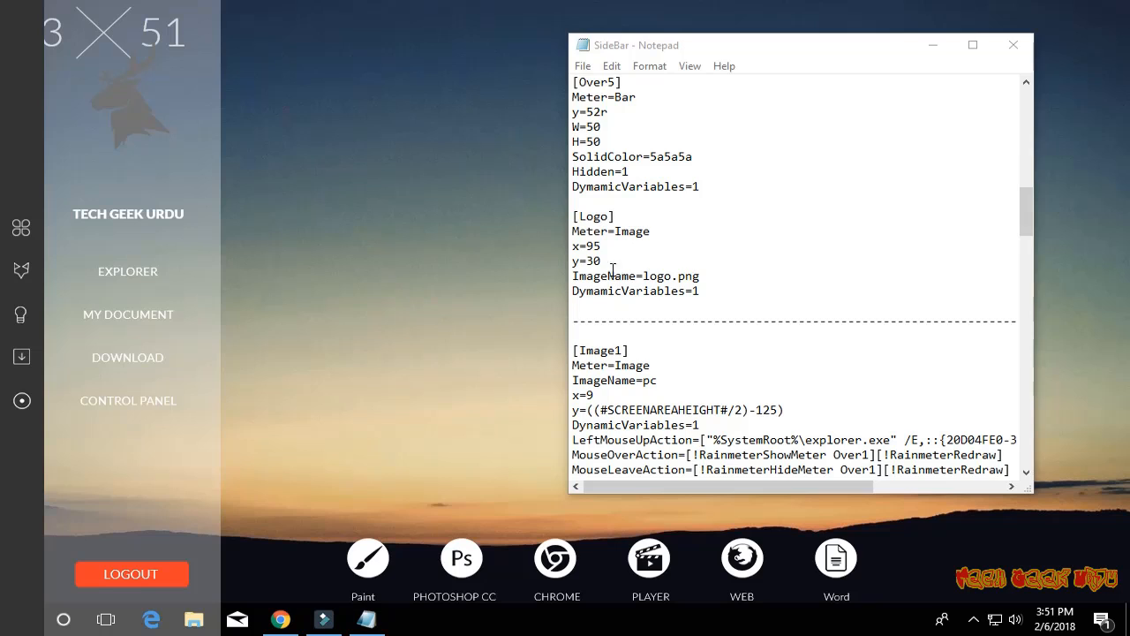
{"action": "double_click", "coordinate": [597, 261]}
{"action": "type", "text": "90"}
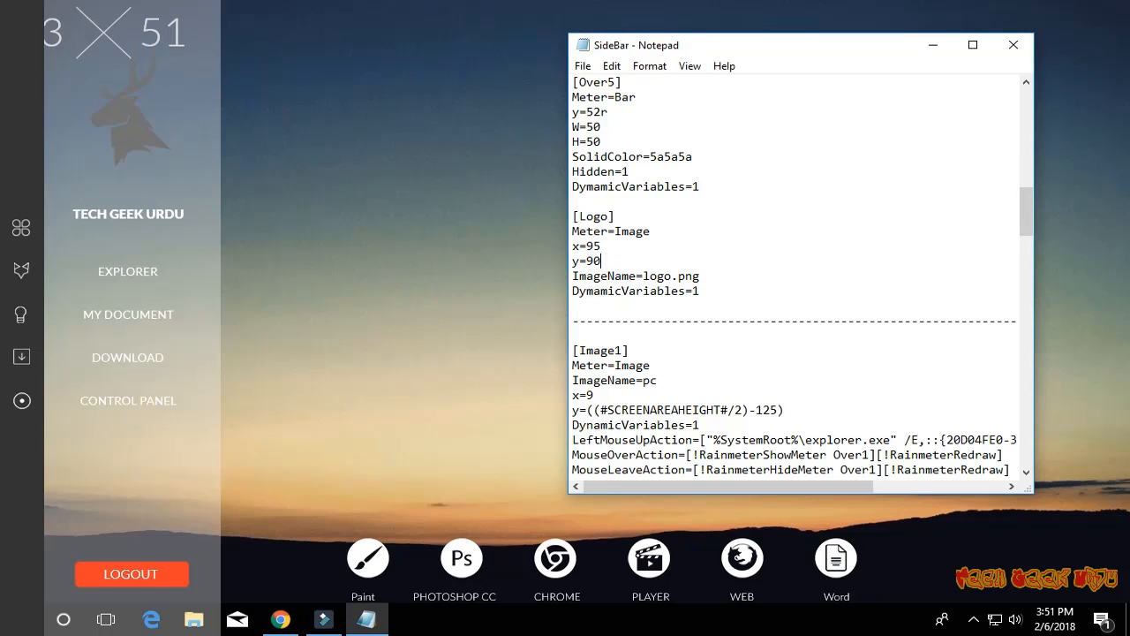
{"action": "left_click", "coordinate": [583, 63]}
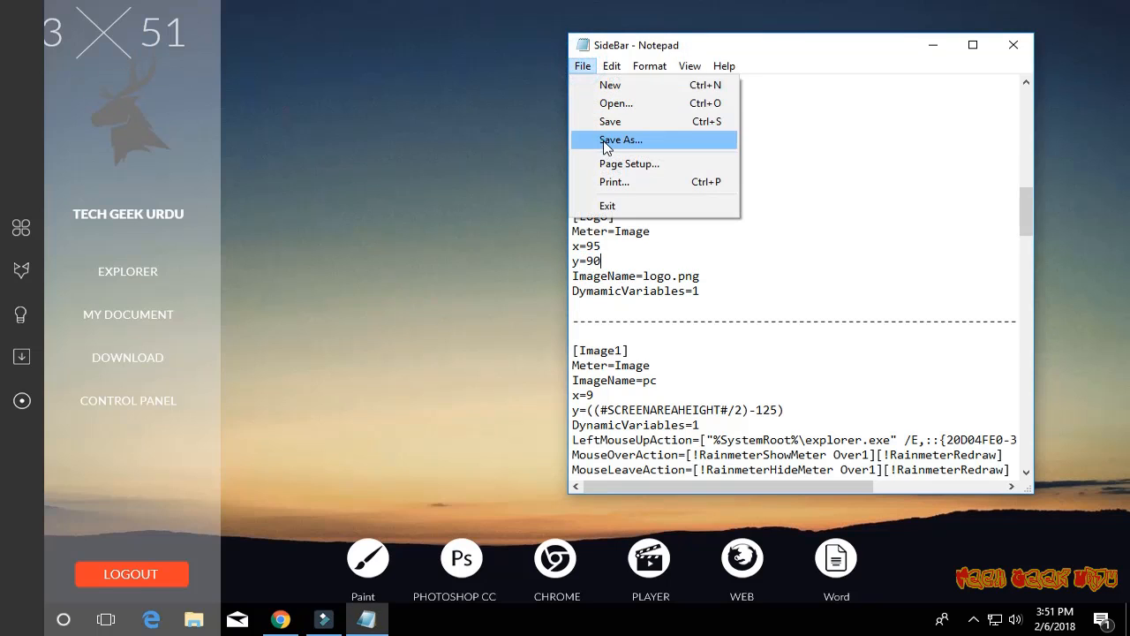
{"action": "left_click", "coordinate": [607, 120]}
{"action": "right_click", "coordinate": [195, 157]}
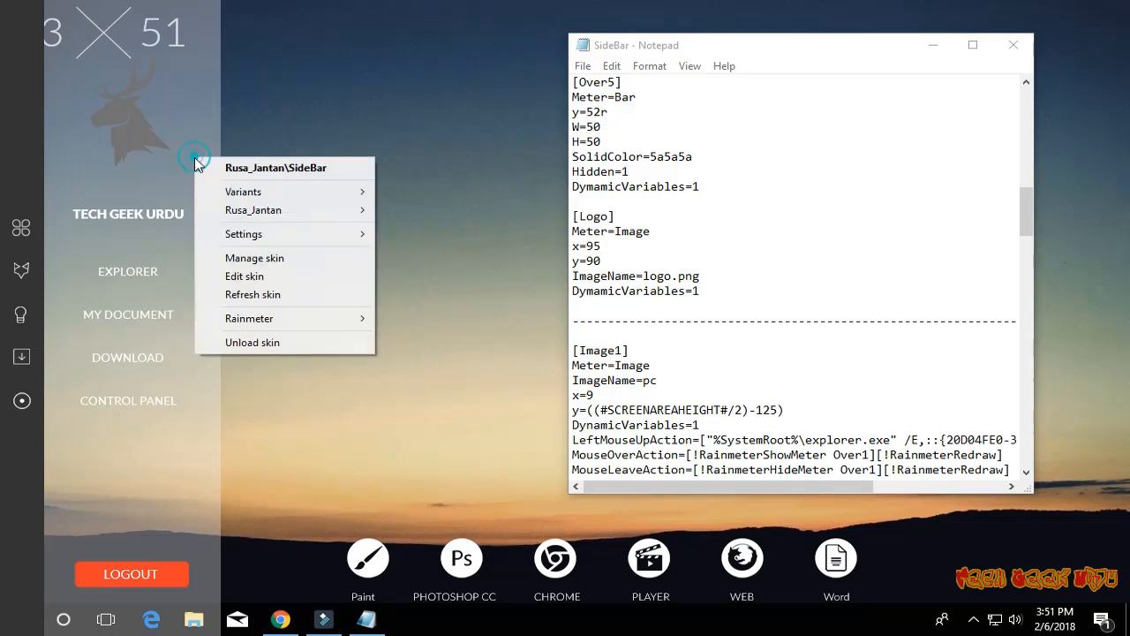
{"action": "left_click", "coordinate": [244, 294]}
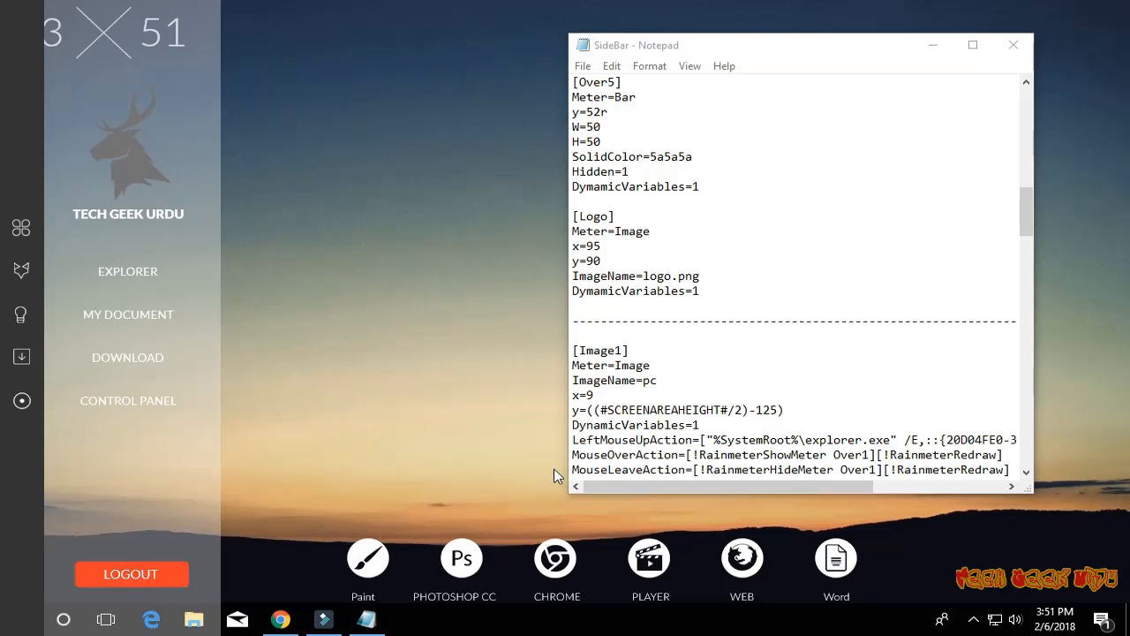
- Change the Logouttext label to SHUTDOWN, save the SideBar configuration, and refresh the SideBar skin
{"action": "scroll", "coordinate": [727, 391], "scroll_direction": "down", "scroll_amount": 13}
{"action": "left_click_drag", "start_coordinate": [1033, 291], "coordinate": [1025, 450]}
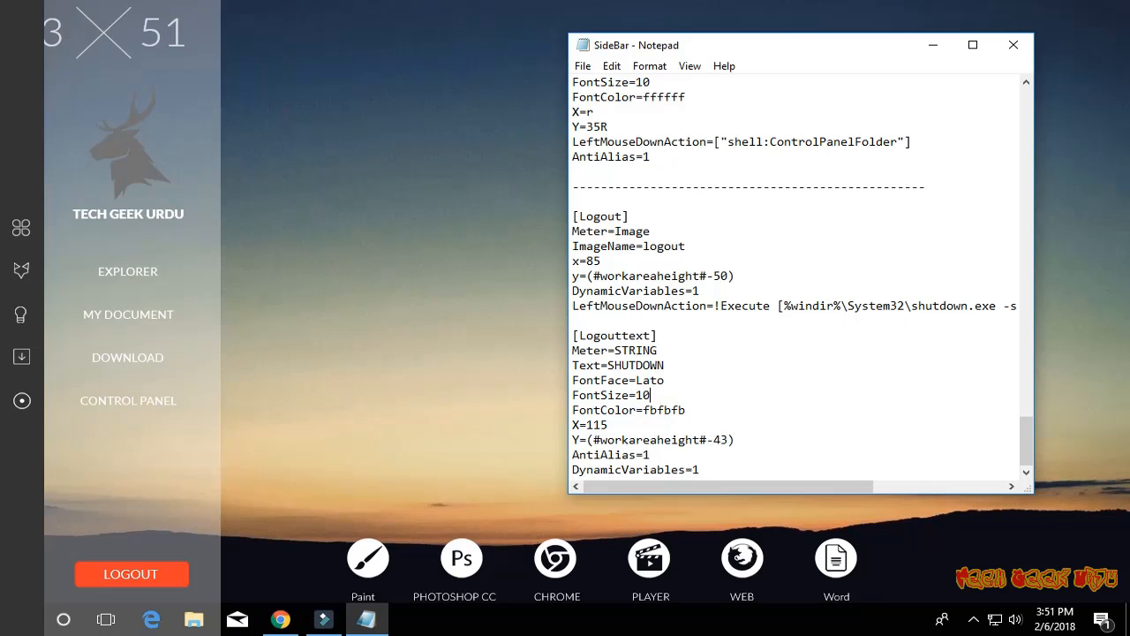
{"action": "left_click", "coordinate": [582, 69]}
{"action": "left_click", "coordinate": [606, 122]}
{"action": "right_click", "coordinate": [199, 501]}
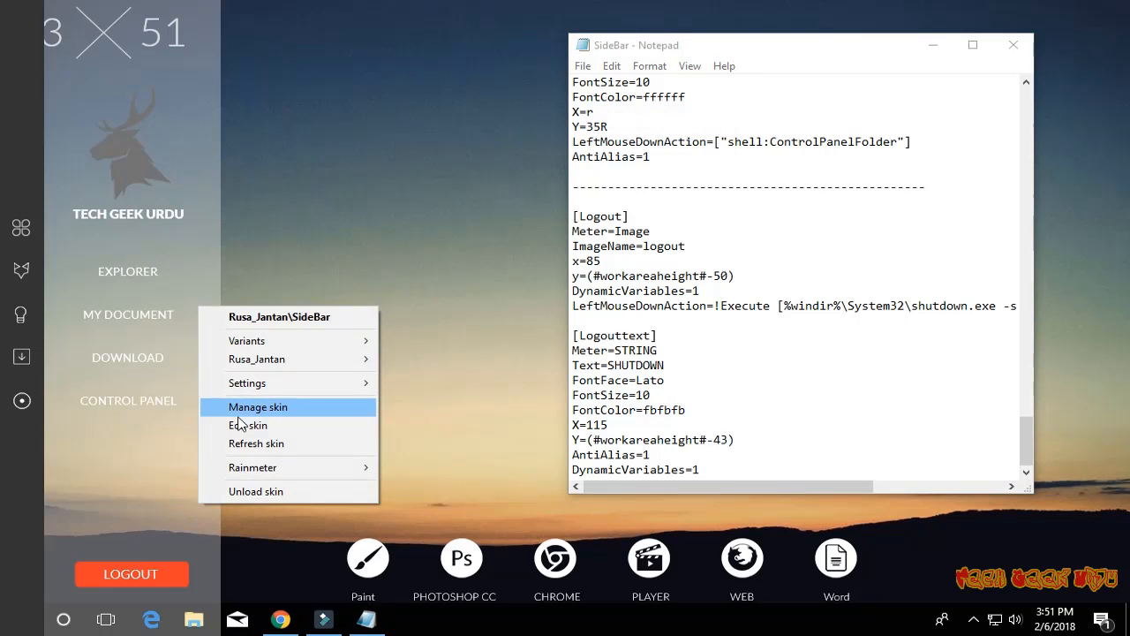
{"action": "left_click", "coordinate": [241, 443]}
- Set the X value under Logouttext to 108, save the SideBar configuration, and refresh the SideBar skin
{"action": "left_click", "coordinate": [593, 425]}
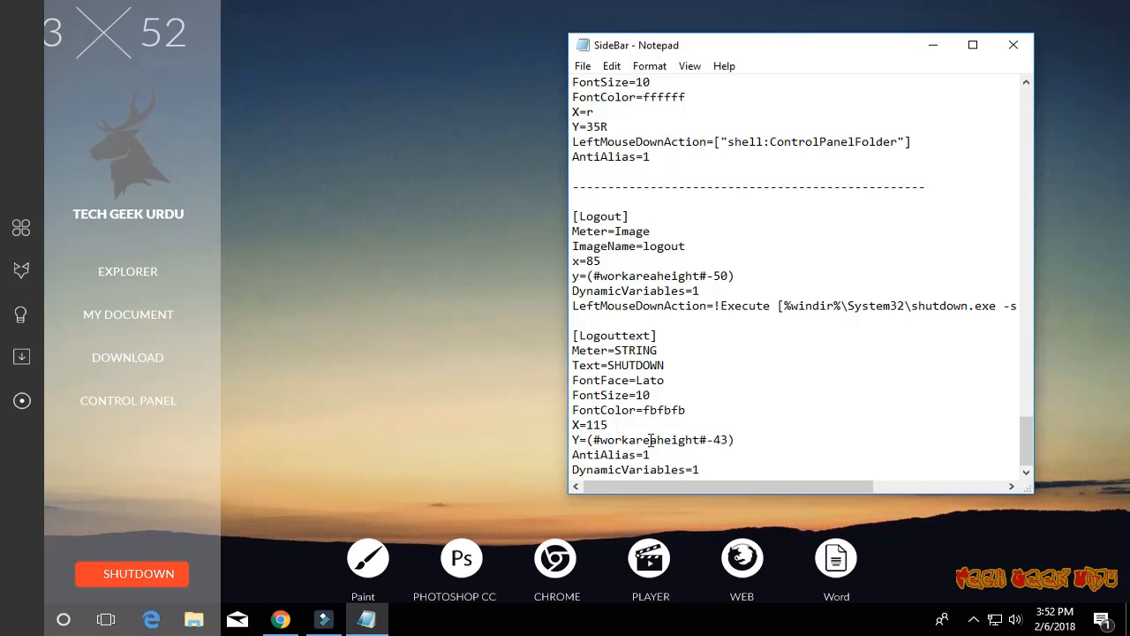
{"action": "key", "text": "Delete"}
{"action": "type", "text": "8"}
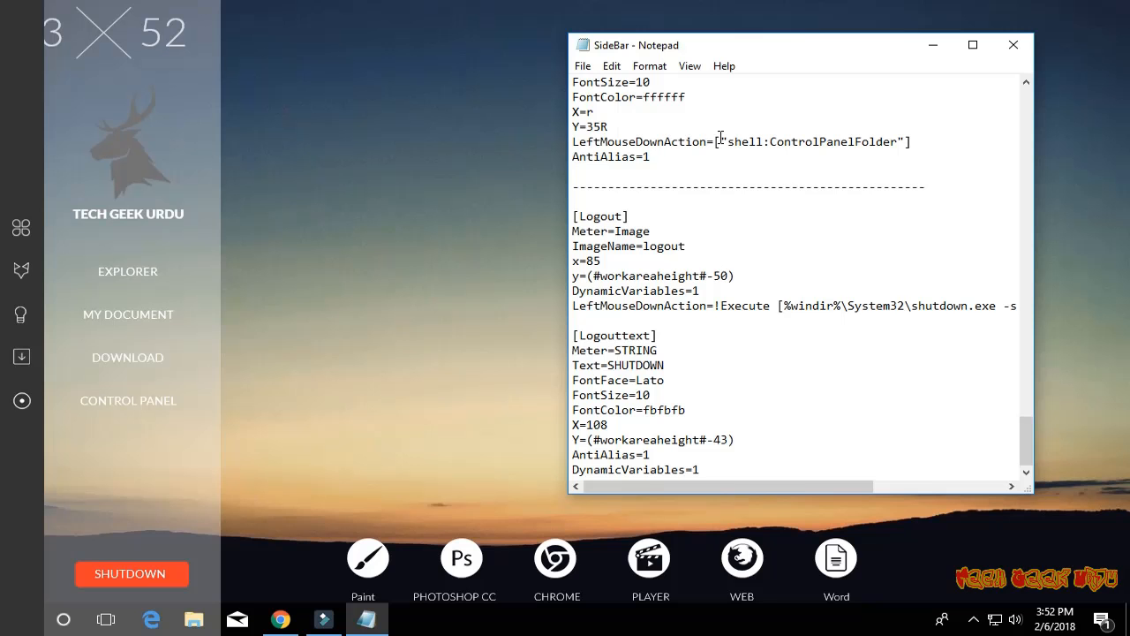
{"action": "left_click", "coordinate": [583, 67]}
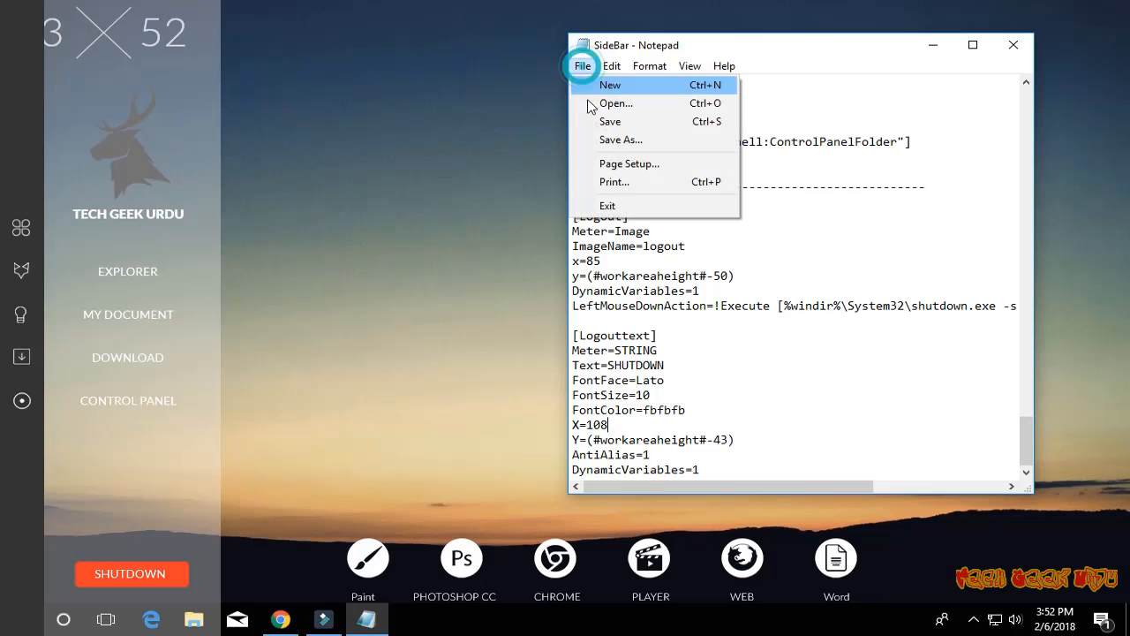
{"action": "left_click", "coordinate": [605, 119]}
{"action": "right_click", "coordinate": [197, 446]}
{"action": "left_click", "coordinate": [243, 397]}
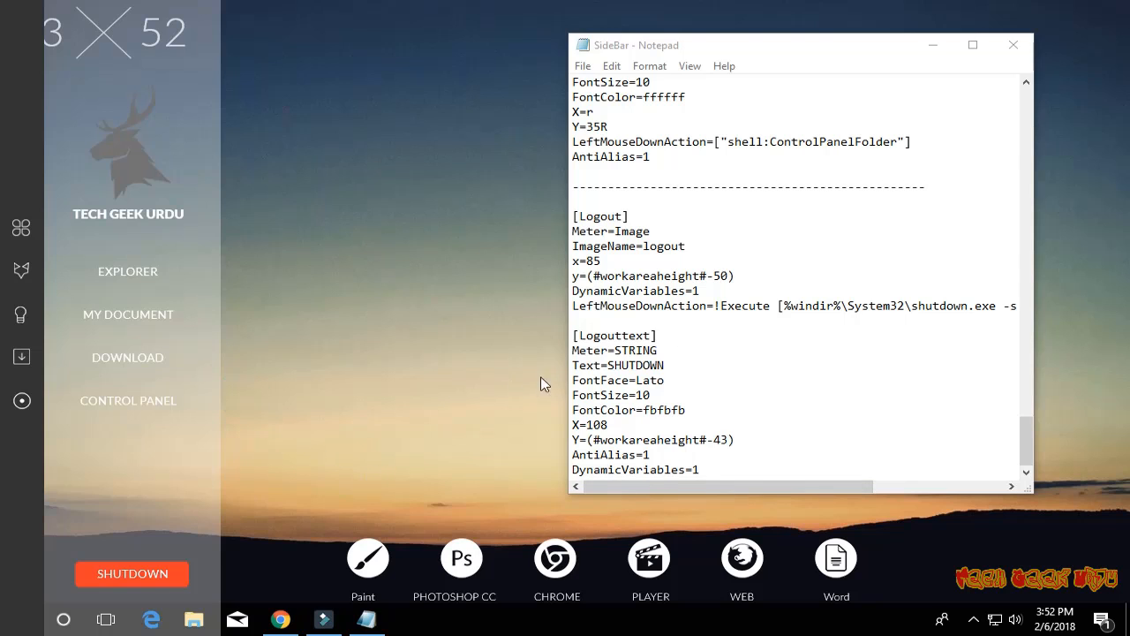
- Close the SideBar configuration and list the Raw Time skin variants in the Rainmeter manager
{"action": "left_click_drag", "start_coordinate": [564, 371], "coordinate": [332, 371]}
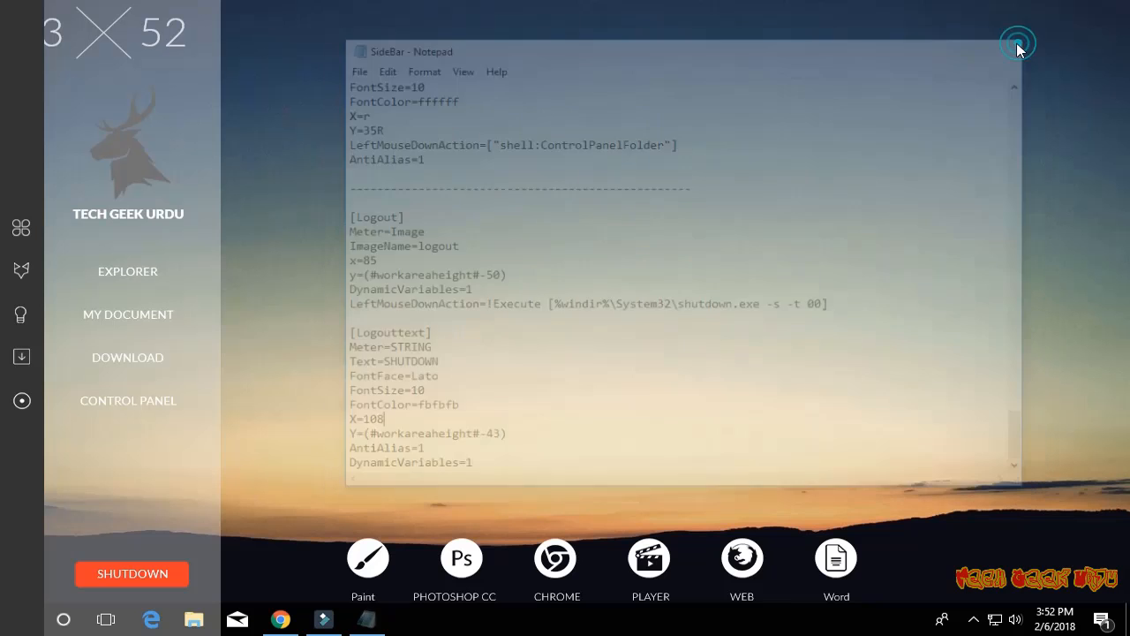
{"action": "left_click", "coordinate": [1013, 44]}
{"action": "left_click", "coordinate": [975, 620]}
{"action": "left_click", "coordinate": [1008, 554]}
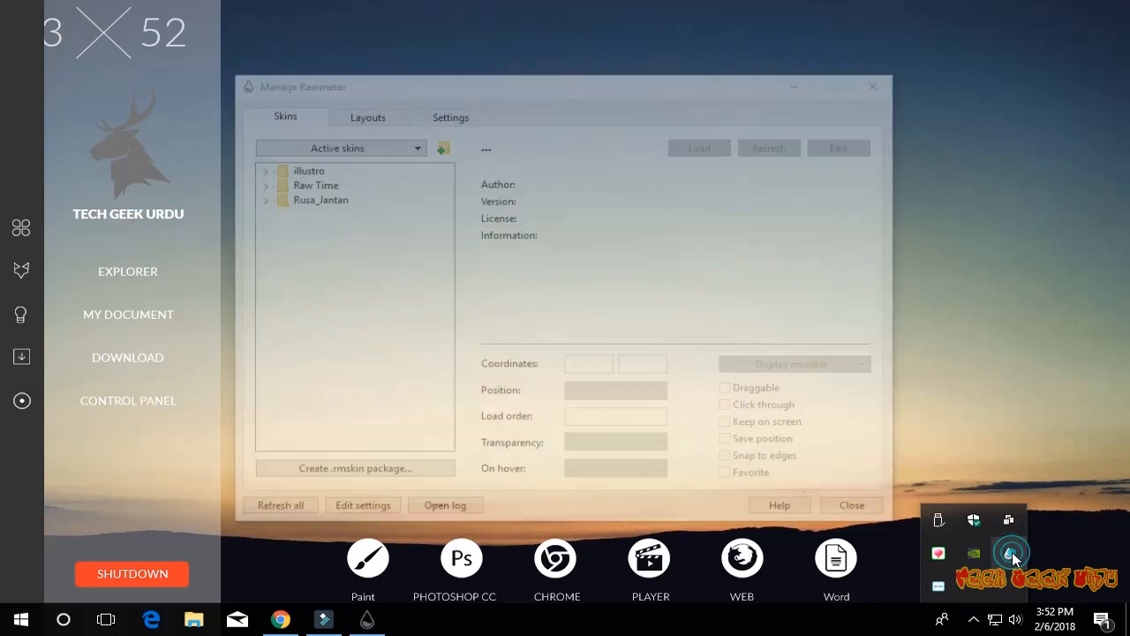
{"action": "left_click", "coordinate": [259, 183]}
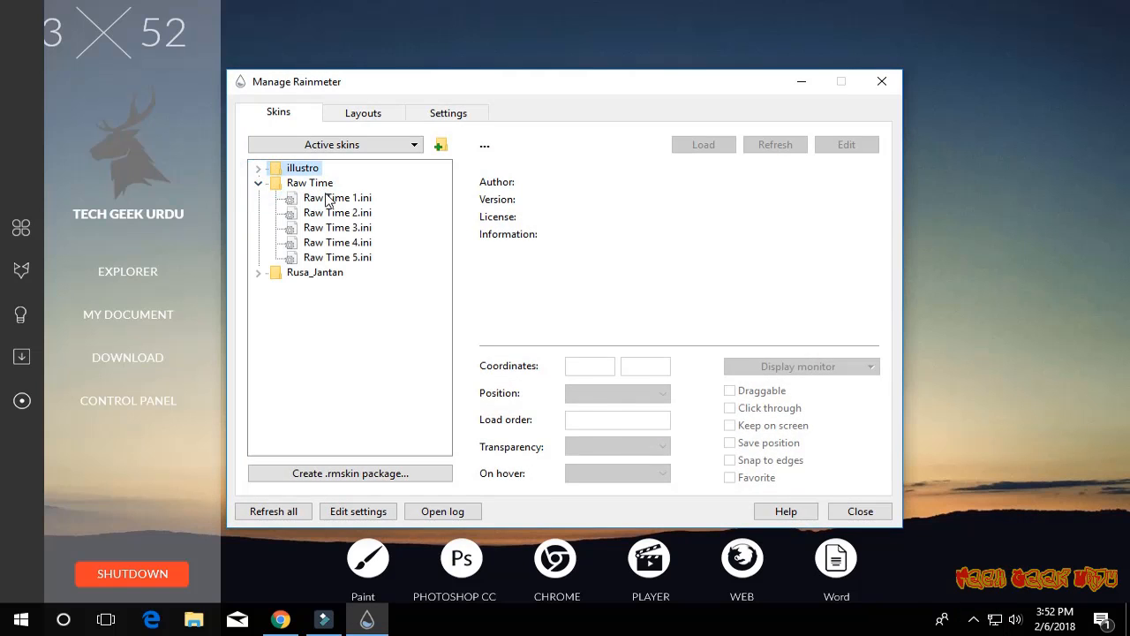
- Try the Raw Time 1.ini clock on the sidebar and switch to the Raw Time 2.ini variant
{"action": "double_click", "coordinate": [295, 197]}
{"action": "left_click_drag", "start_coordinate": [370, 82], "coordinate": [536, 89]}
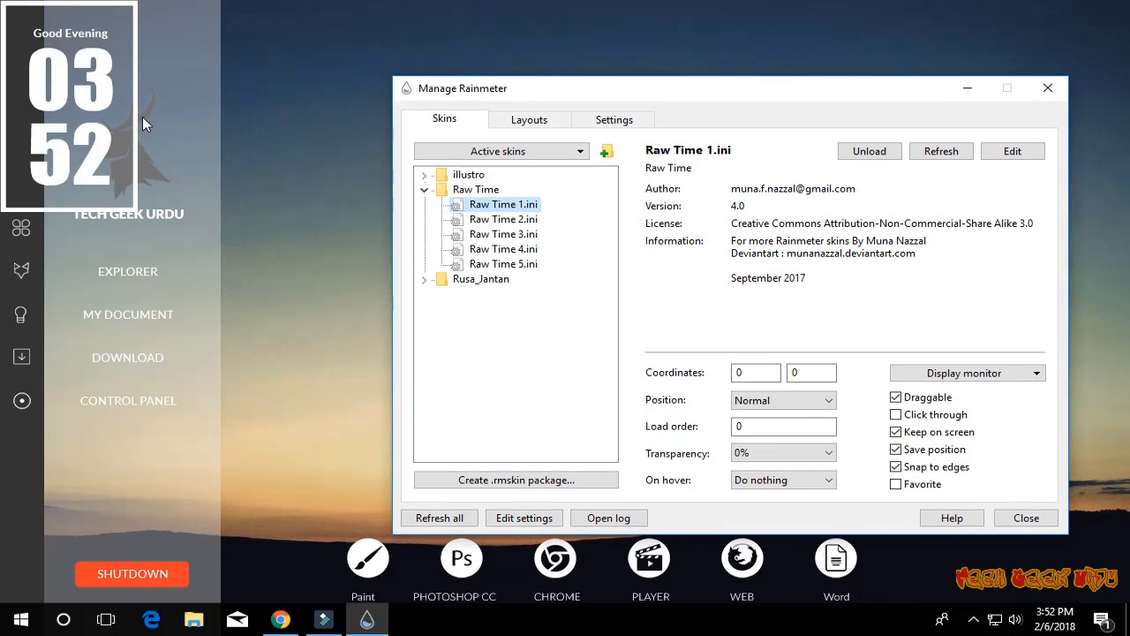
{"action": "left_click_drag", "start_coordinate": [97, 153], "coordinate": [157, 159]}
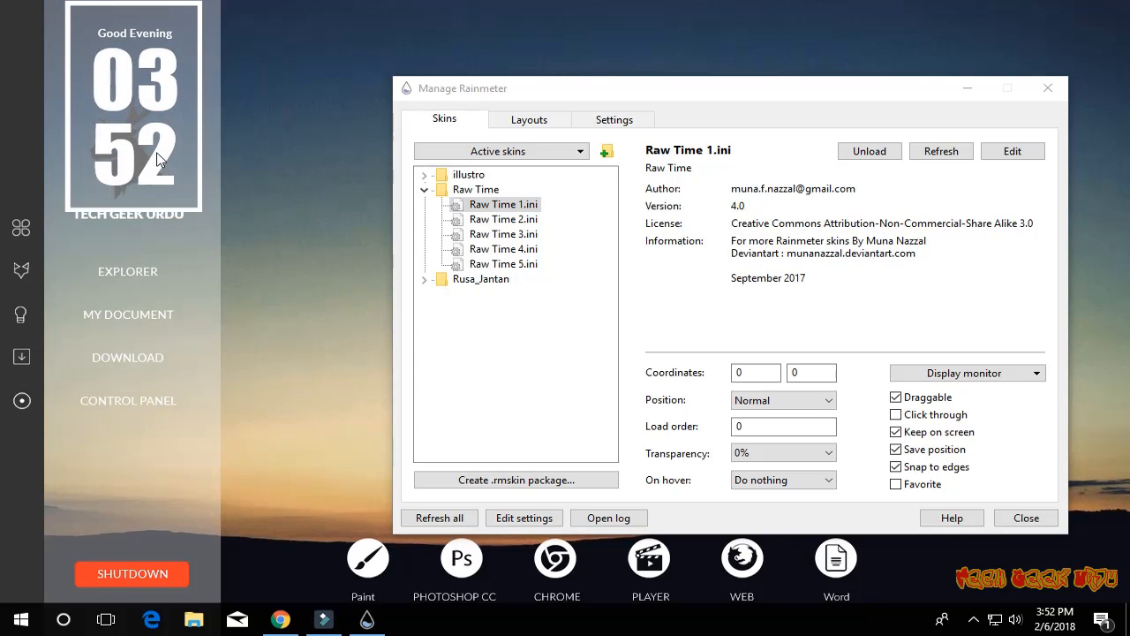
{"action": "double_click", "coordinate": [500, 219]}
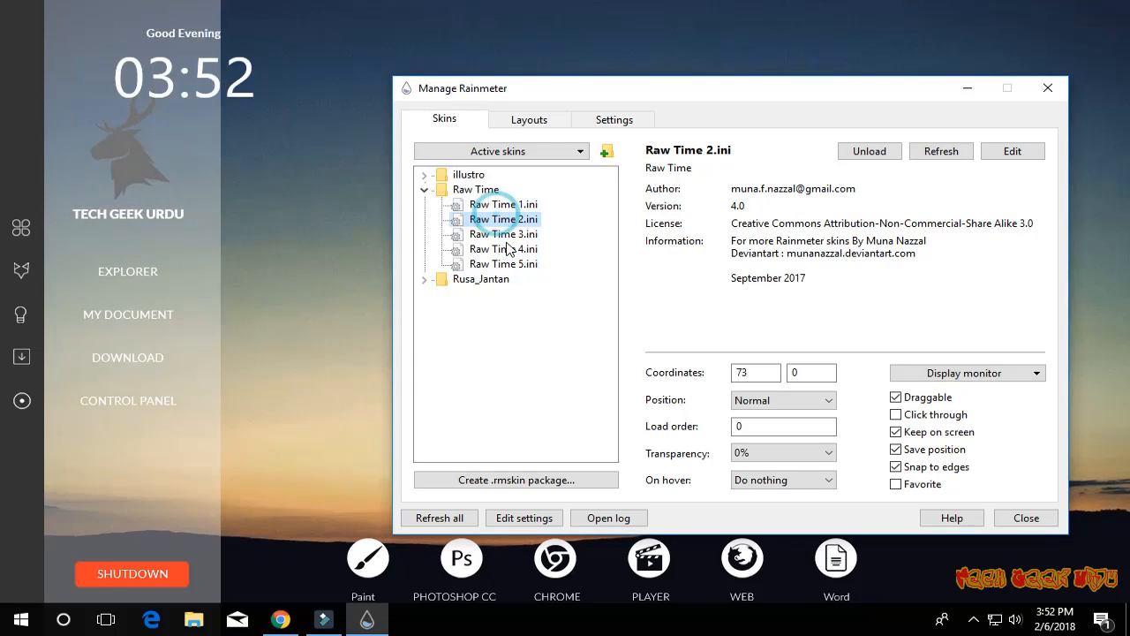
- Load the Raw Time 3.ini clock, close the Rainmeter manager, and place the clock just beside the sidebar
{"action": "double_click", "coordinate": [503, 234]}
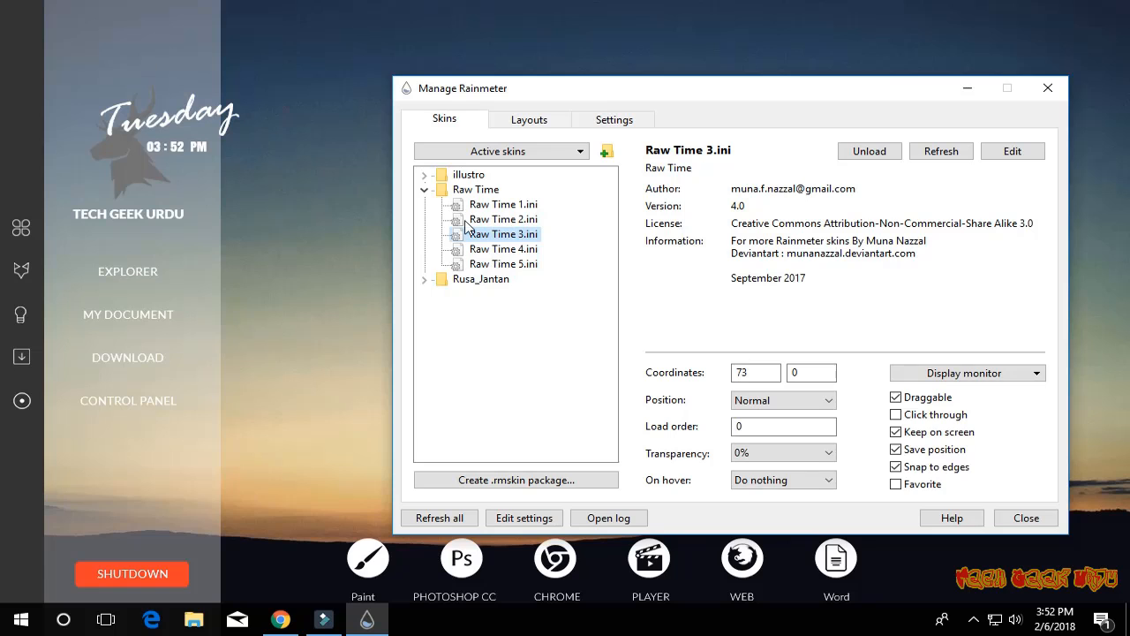
{"action": "left_click_drag", "start_coordinate": [175, 118], "coordinate": [146, 83]}
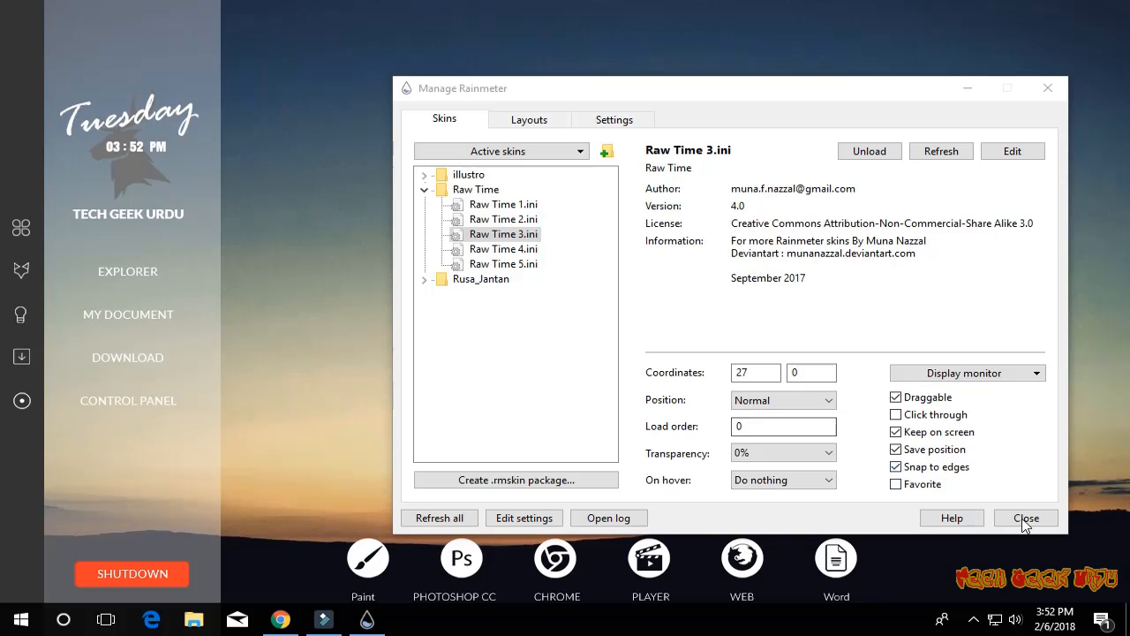
{"action": "left_click", "coordinate": [1026, 518]}
{"action": "left_click_drag", "start_coordinate": [190, 117], "coordinate": [335, 128]}
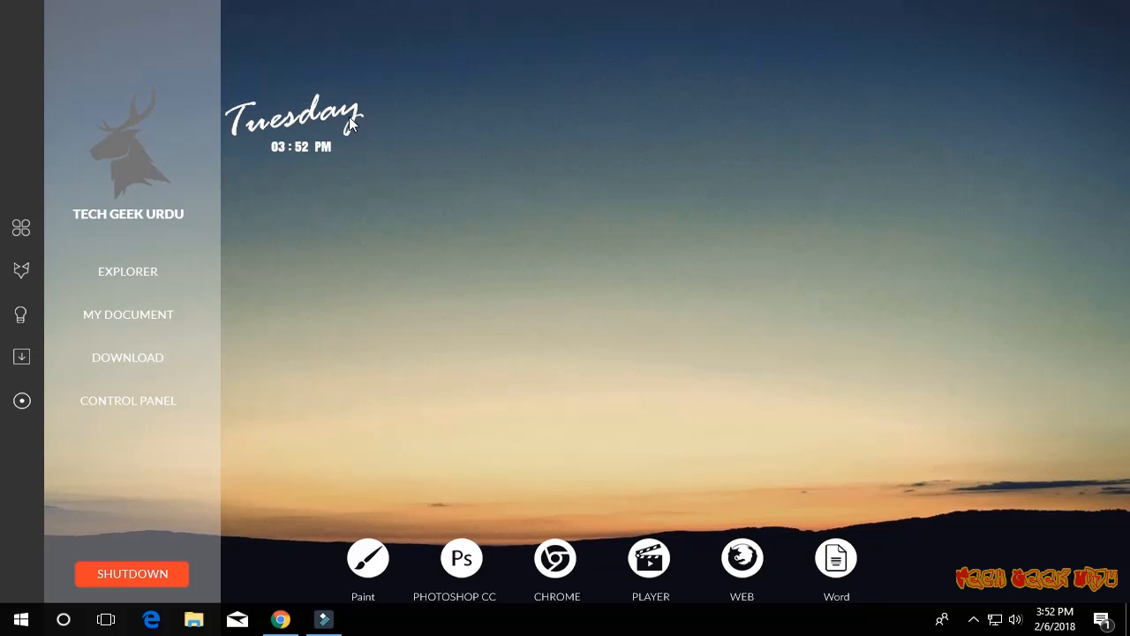
- Open the Raw Time 3 skin's configuration at the MeterDay section, save it, and refresh the clock skin
{"action": "right_click", "coordinate": [356, 109]}
{"action": "left_click", "coordinate": [429, 231]}
{"action": "left_click_drag", "start_coordinate": [483, 19], "coordinate": [623, 50]}
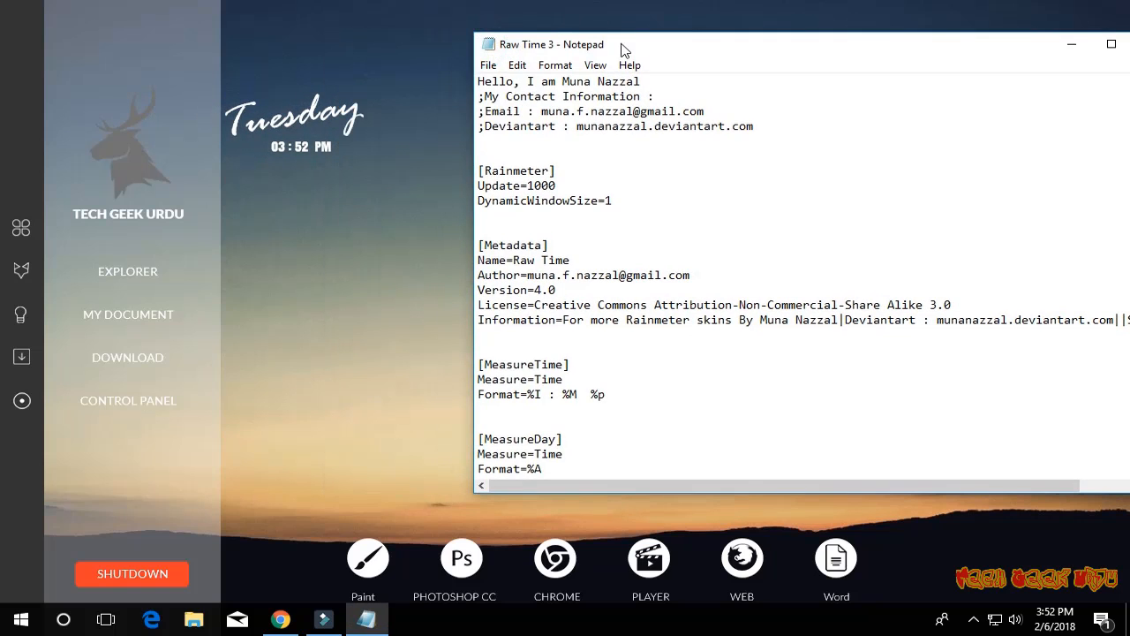
{"action": "scroll", "coordinate": [597, 259], "scroll_direction": "down", "scroll_amount": 9}
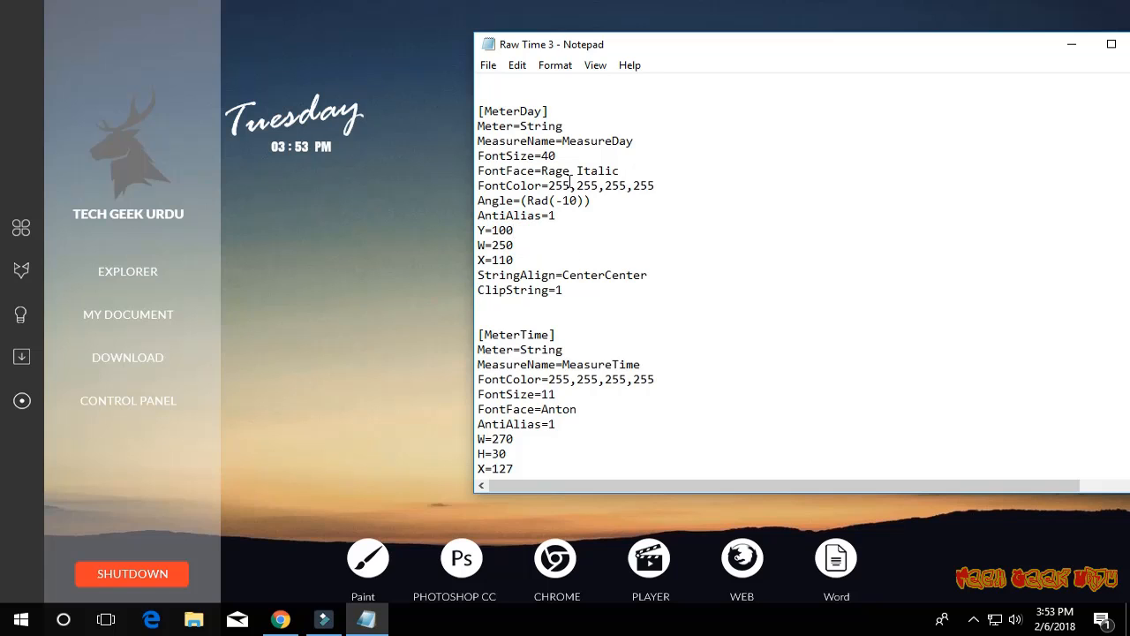
{"action": "left_click", "coordinate": [488, 65]}
{"action": "left_click", "coordinate": [513, 122]}
{"action": "right_click", "coordinate": [335, 110]}
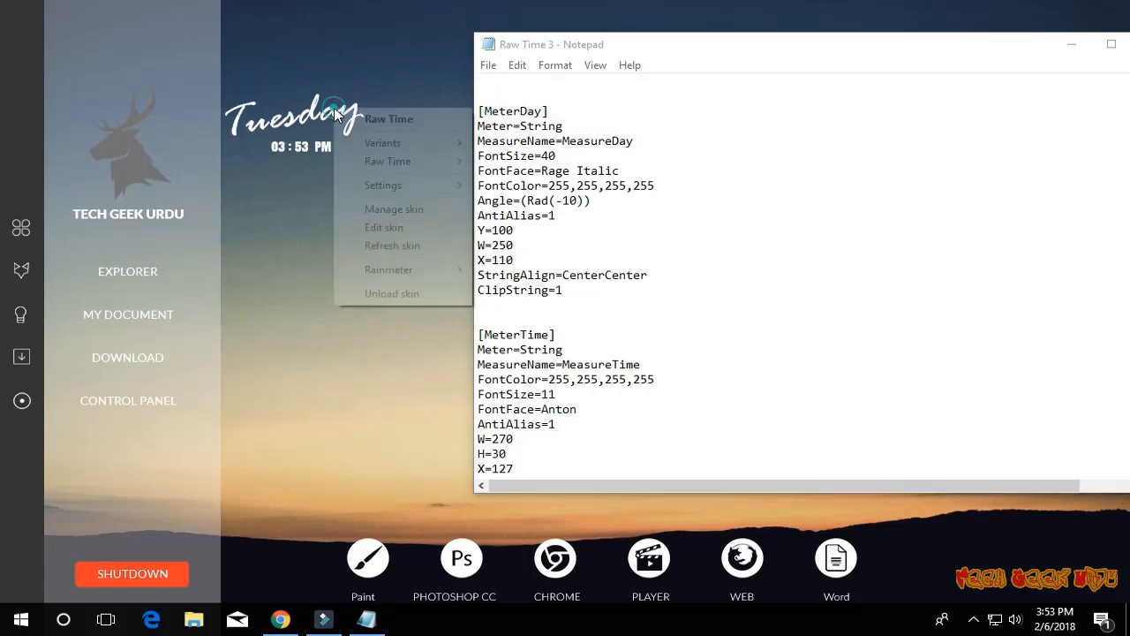
{"action": "left_click", "coordinate": [394, 247]}
- Set the Y value under MeterDay to 60, save and refresh the skin, and place the clock above the sidebar's deer logo
{"action": "left_click_drag", "start_coordinate": [515, 230], "coordinate": [492, 229]}
{"action": "type", "text": "60"}
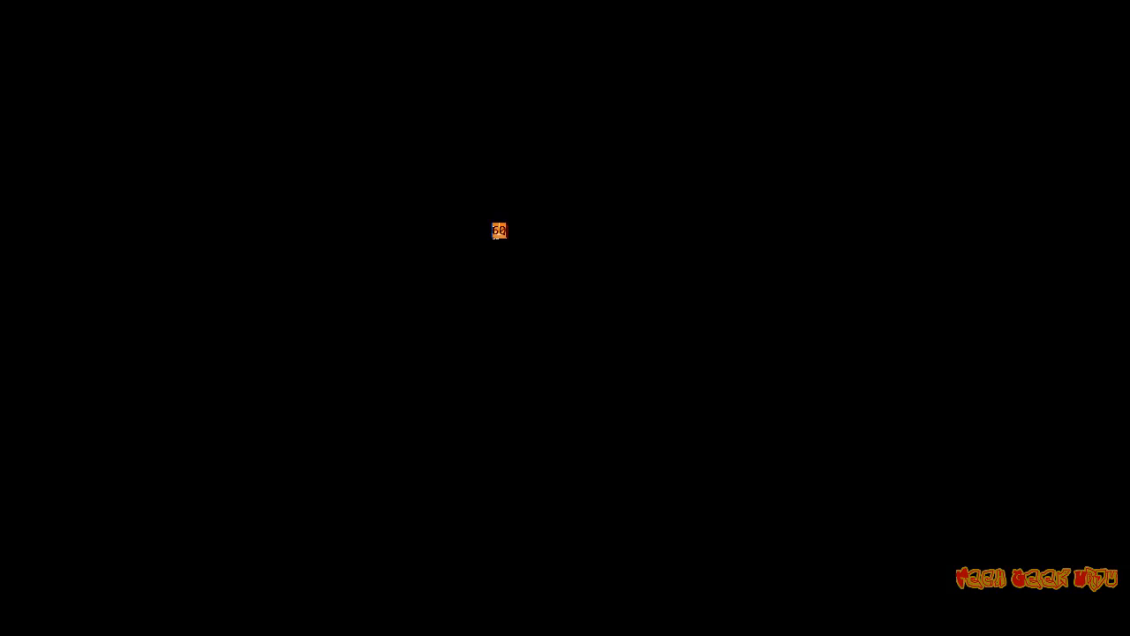
{"action": "left_click", "coordinate": [488, 65]}
{"action": "left_click", "coordinate": [516, 121]}
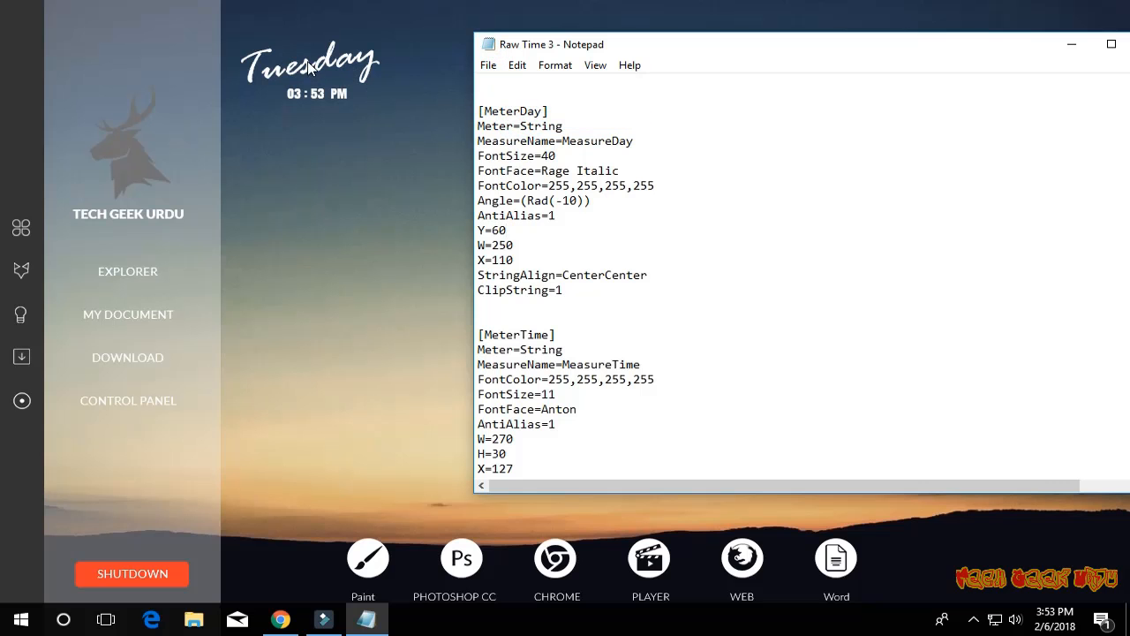
{"action": "right_click", "coordinate": [374, 56]}
{"action": "left_click", "coordinate": [403, 197]}
{"action": "left_click_drag", "start_coordinate": [314, 56], "coordinate": [133, 49]}
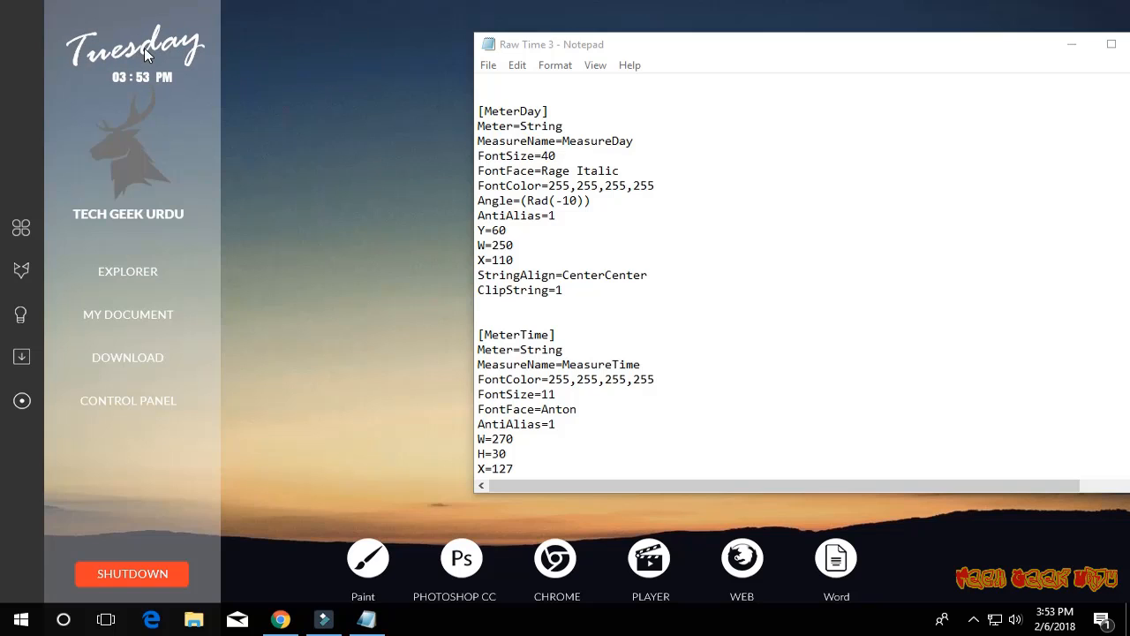
- Set the Y value under MeterDay to 55, save the Raw Time 3 configuration, and close it
{"action": "double_click", "coordinate": [501, 229]}
{"action": "left_click", "coordinate": [488, 64]}
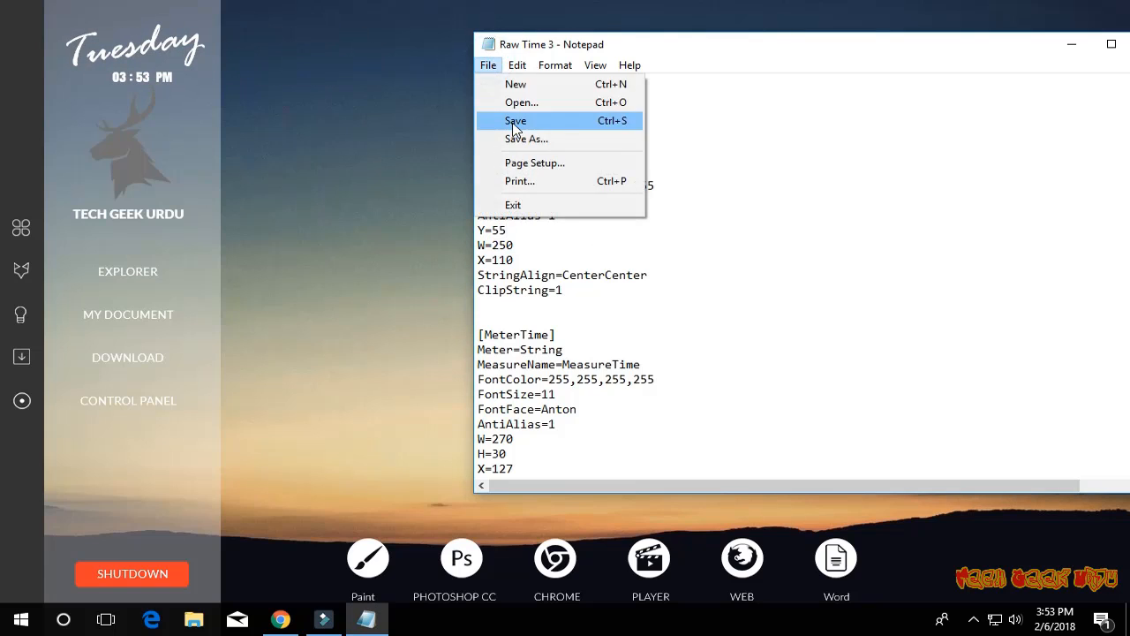
{"action": "left_click", "coordinate": [518, 118]}
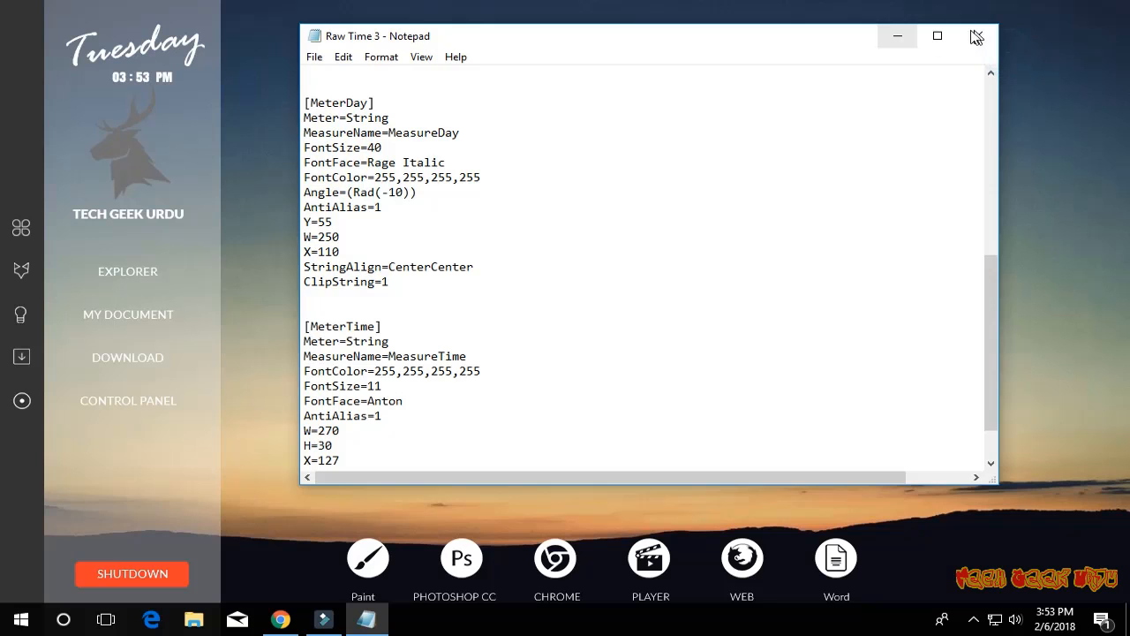
{"action": "left_click", "coordinate": [971, 33]}
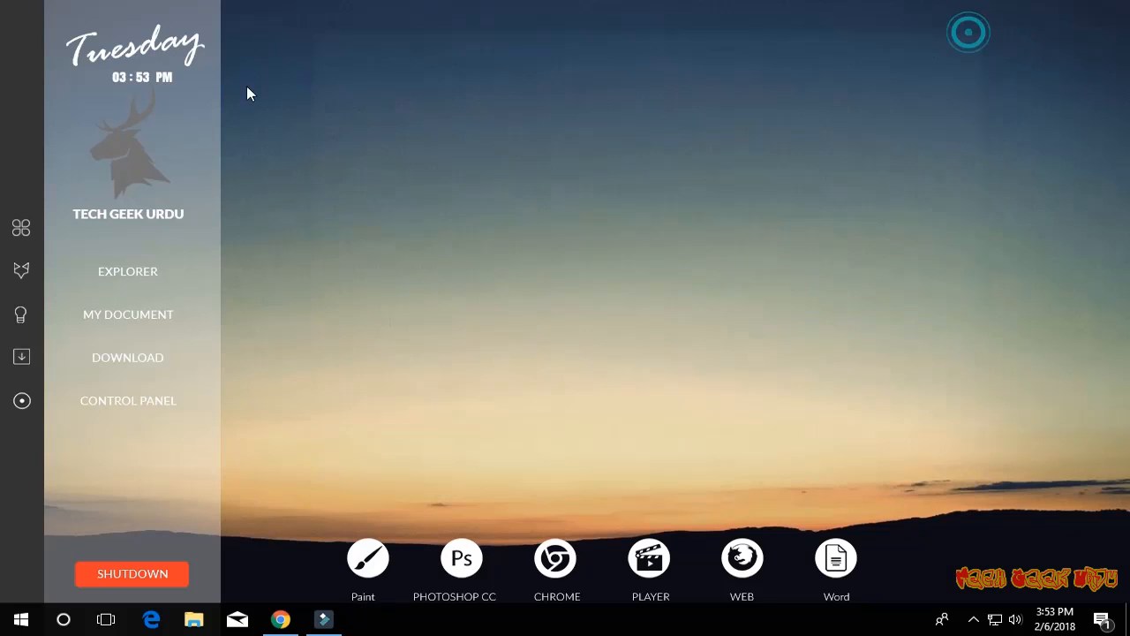
- Refresh the clock skin and open the Rainmeter manager with the Rusa_Jantan skins listed
{"action": "right_click", "coordinate": [132, 46]}
{"action": "left_click", "coordinate": [192, 181]}
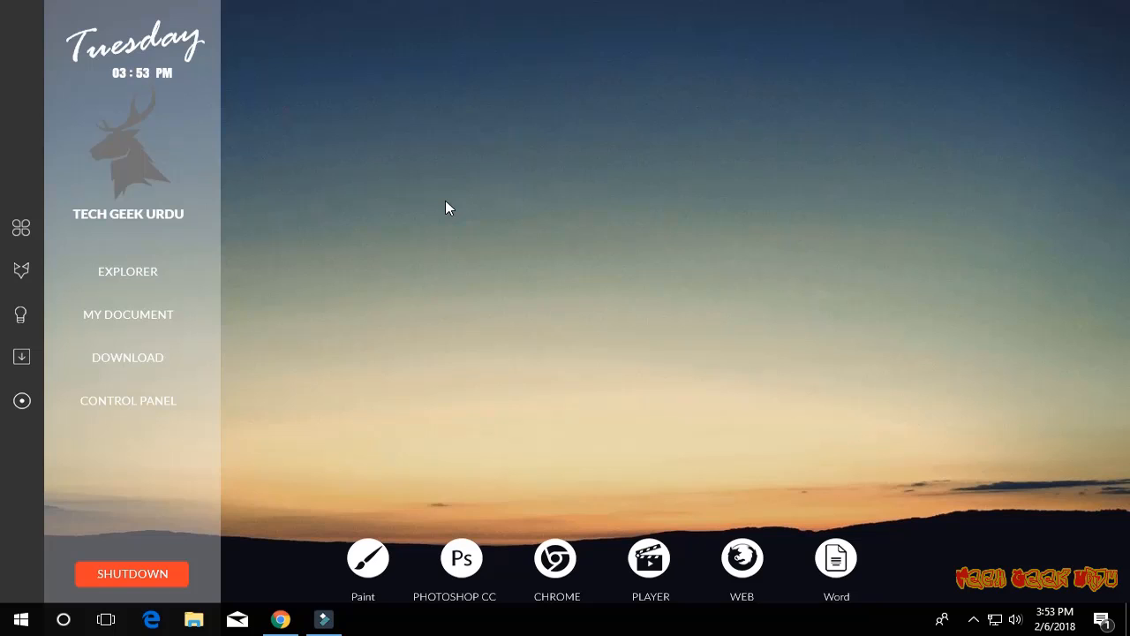
{"action": "left_click", "coordinate": [972, 620]}
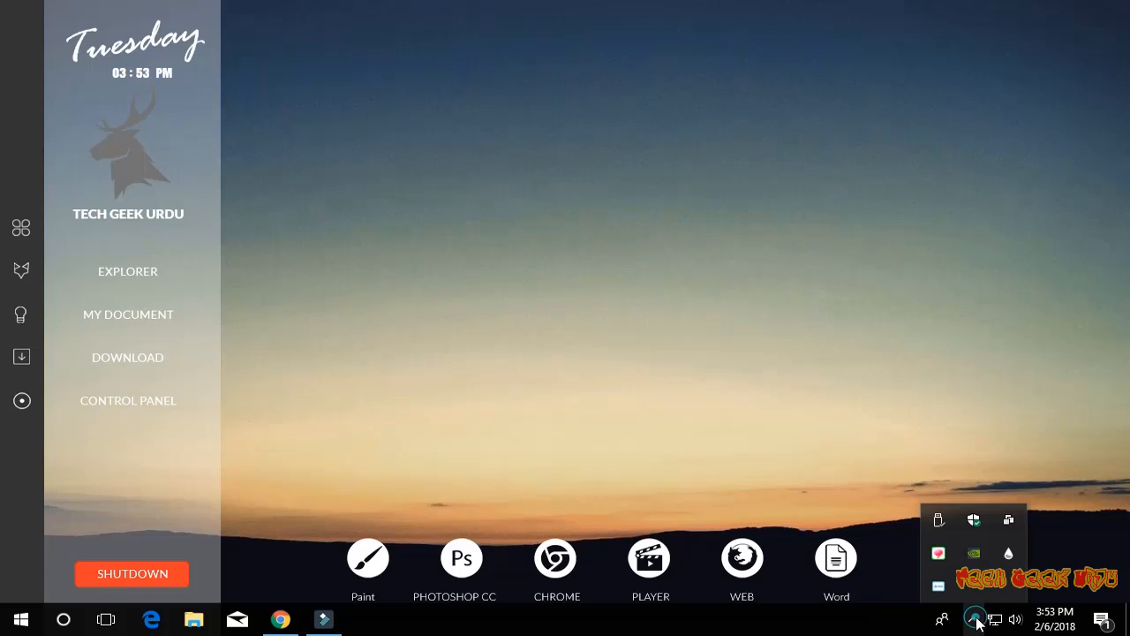
{"action": "double_click", "coordinate": [1010, 552]}
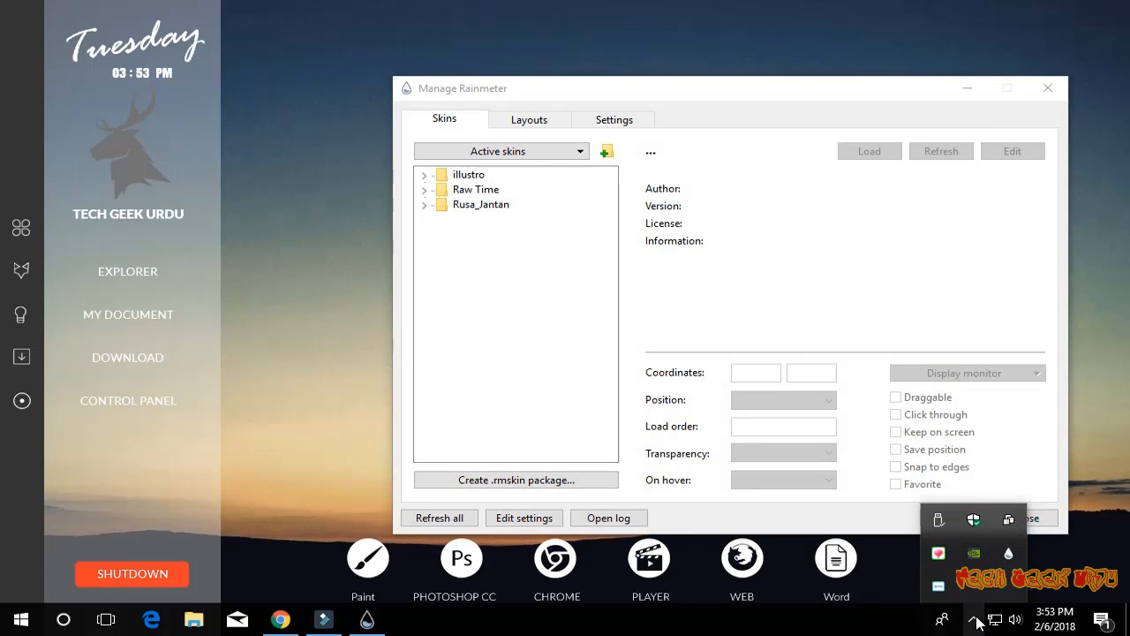
{"action": "left_click", "coordinate": [975, 620]}
{"action": "left_click", "coordinate": [424, 204]}
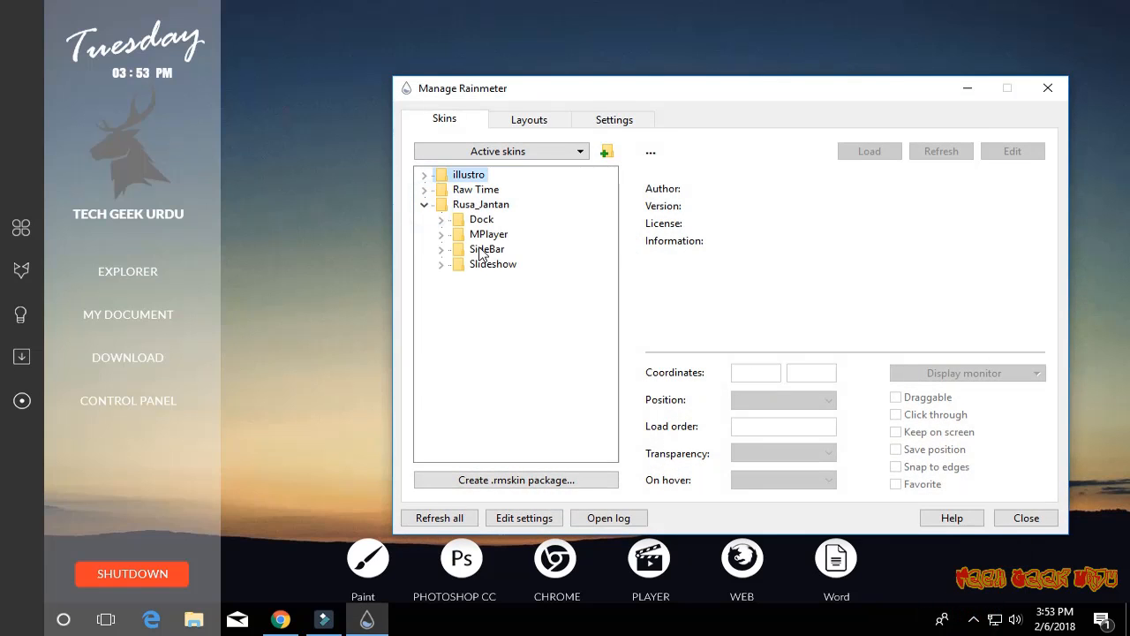
- Load the Rusa_Jantan Slideshow.ini skin and place the slideshow on the empty side of the desktop opposite the sidebar
{"action": "left_click", "coordinate": [441, 264]}
{"action": "double_click", "coordinate": [512, 279]}
{"action": "left_click_drag", "start_coordinate": [572, 104], "coordinate": [340, 99]}
{"action": "left_click_drag", "start_coordinate": [130, 20], "coordinate": [1072, 155]}
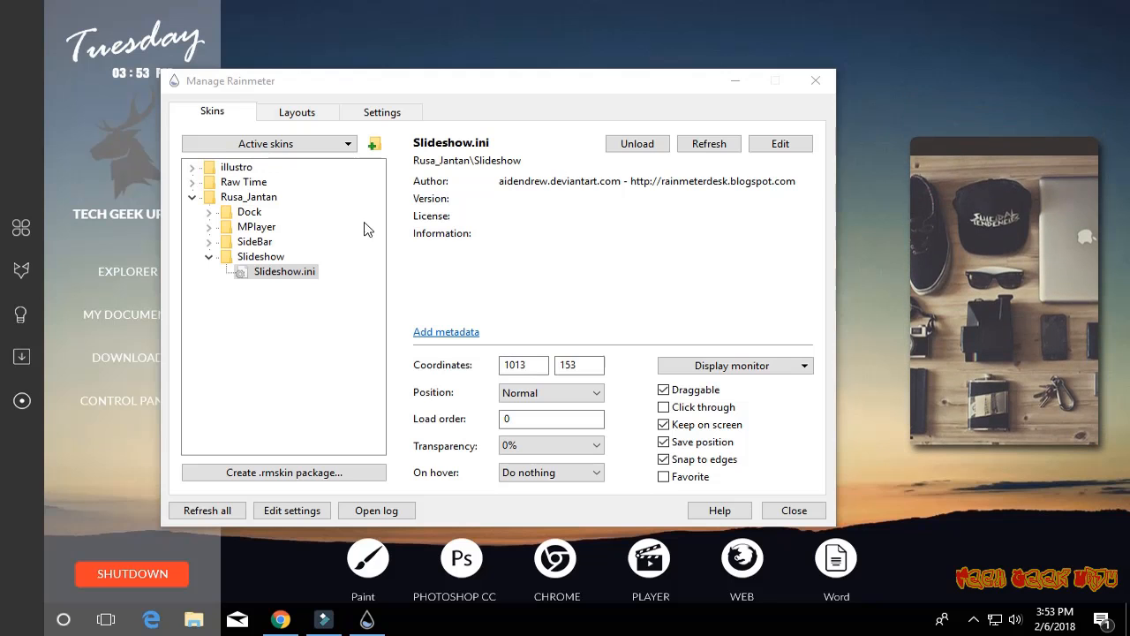
- Set the W value under Image in the Slideshow configuration to 210, save and close the file, and refresh the skin
{"action": "left_click", "coordinate": [780, 143]}
{"action": "left_click_drag", "start_coordinate": [636, 50], "coordinate": [403, 50]}
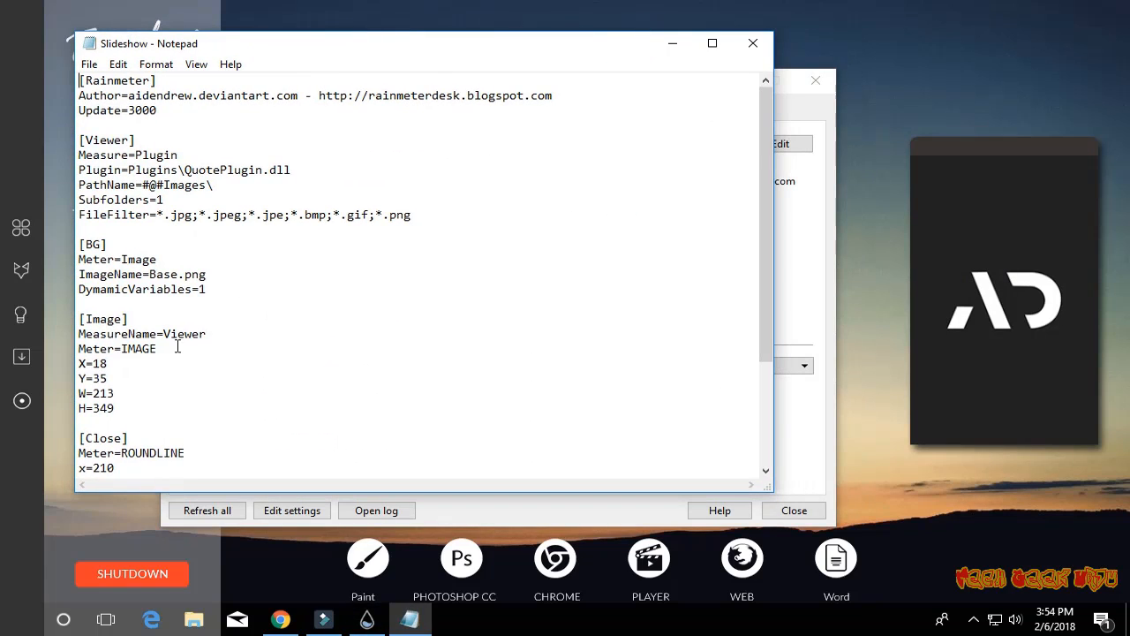
{"action": "scroll", "coordinate": [176, 353], "scroll_direction": "down", "scroll_amount": 2}
{"action": "scroll", "coordinate": [193, 384], "scroll_direction": "down", "scroll_amount": 1}
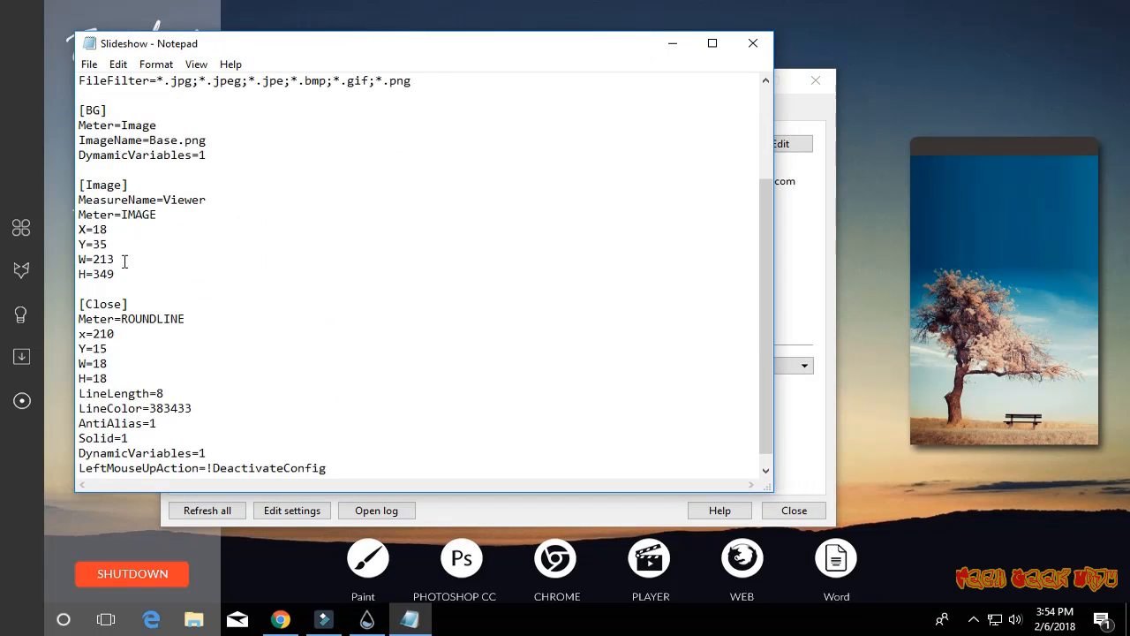
{"action": "left_click_drag", "start_coordinate": [124, 259], "coordinate": [103, 263]}
{"action": "left_click", "coordinate": [753, 43]}
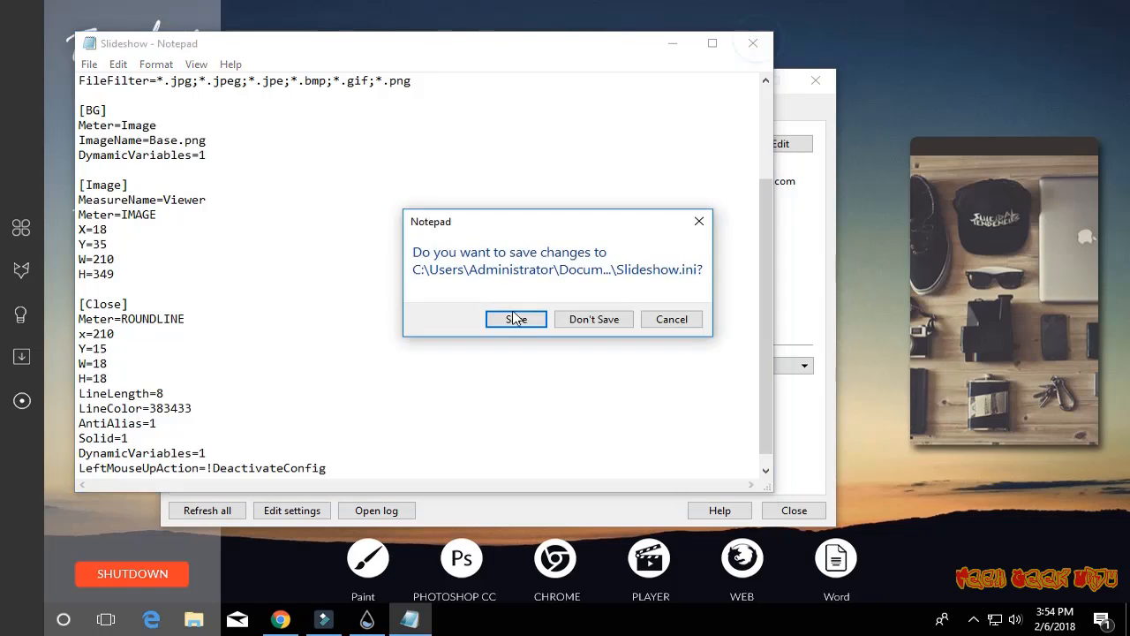
{"action": "left_click", "coordinate": [444, 318]}
{"action": "left_click", "coordinate": [709, 144]}
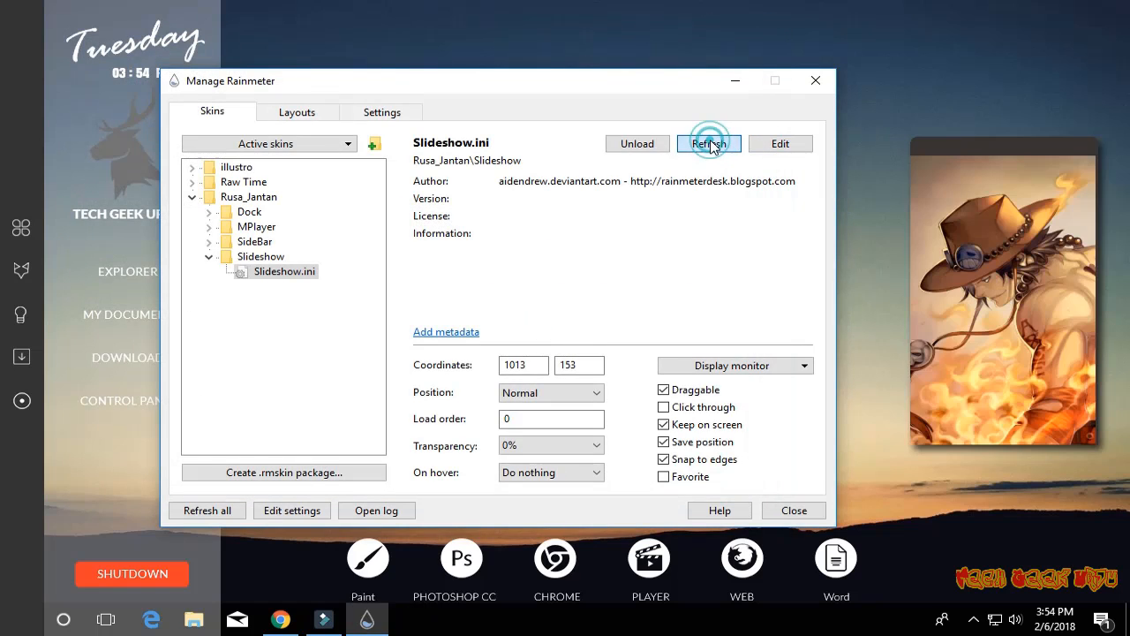
- Reopen the Slideshow configuration to check its settings, and close it
{"action": "left_click", "coordinate": [781, 144]}
{"action": "scroll", "coordinate": [153, 428], "scroll_direction": "down", "scroll_amount": 4}
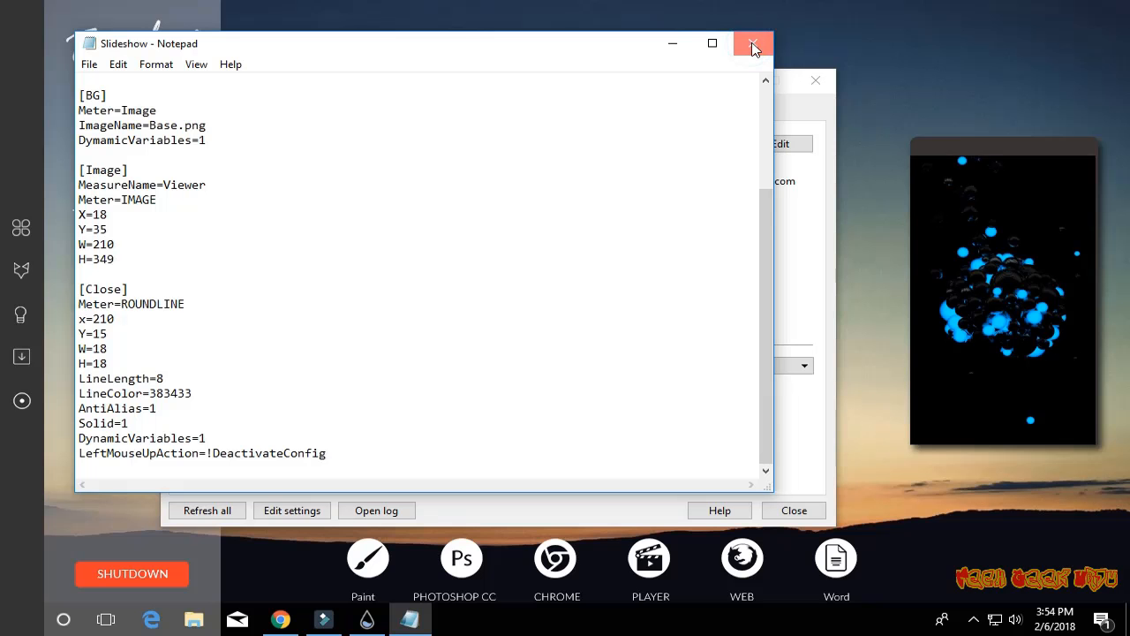
{"action": "left_click", "coordinate": [753, 43]}
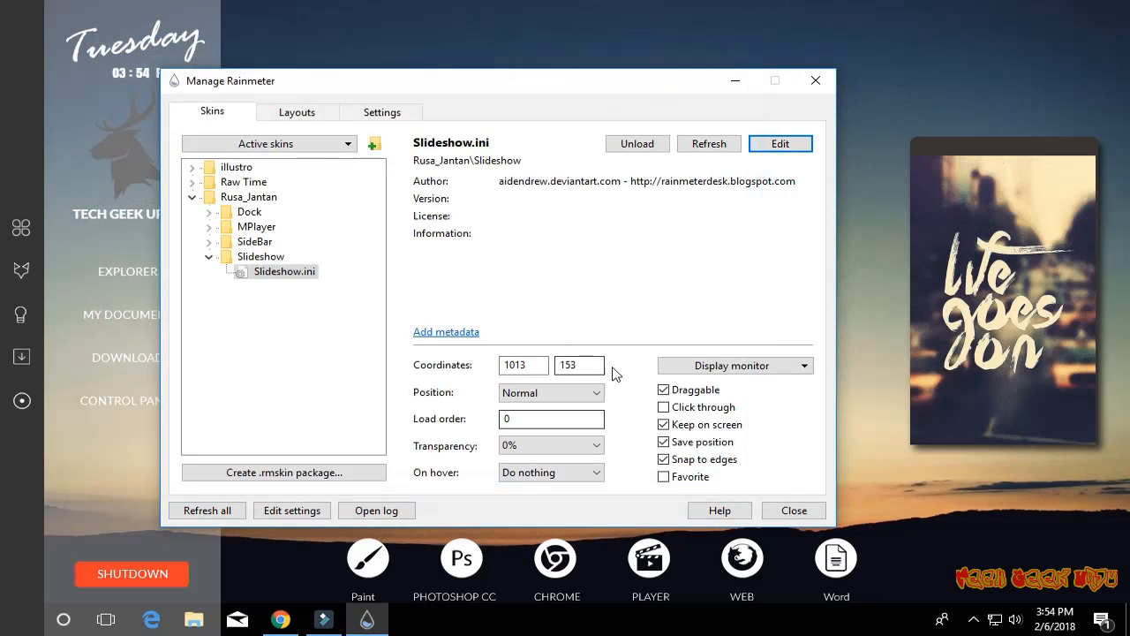
- Enable Click through for the SideBar.ini skin and move the manager window away from the sidebar
{"action": "left_click_drag", "start_coordinate": [517, 92], "coordinate": [603, 58]}
{"action": "left_click", "coordinate": [294, 223]}
{"action": "left_click", "coordinate": [293, 208]}
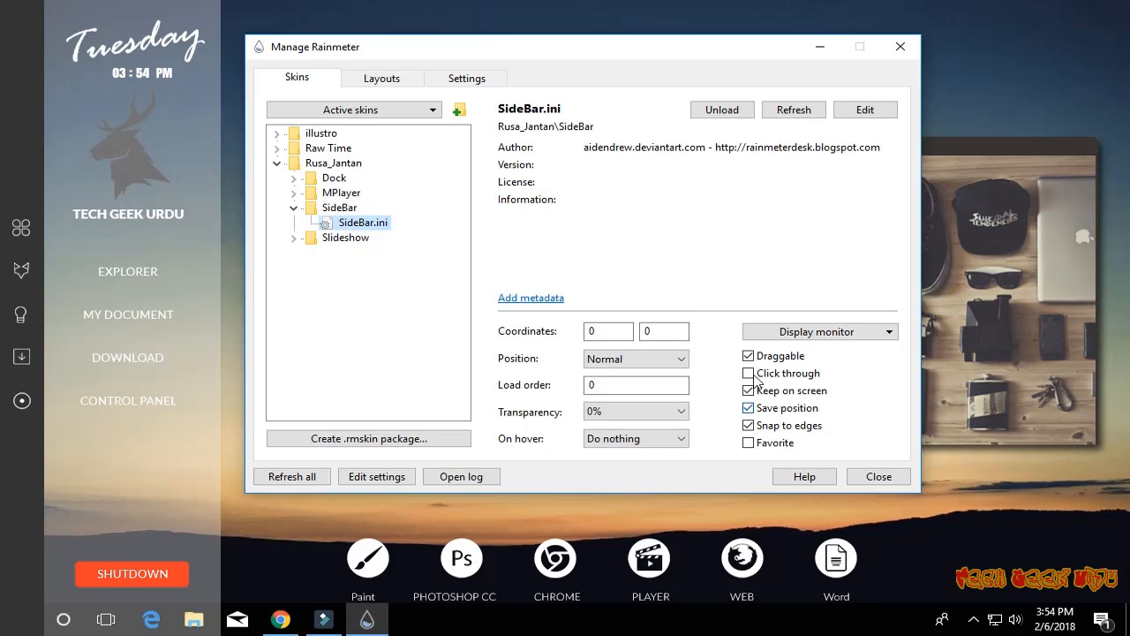
{"action": "left_click", "coordinate": [130, 428]}
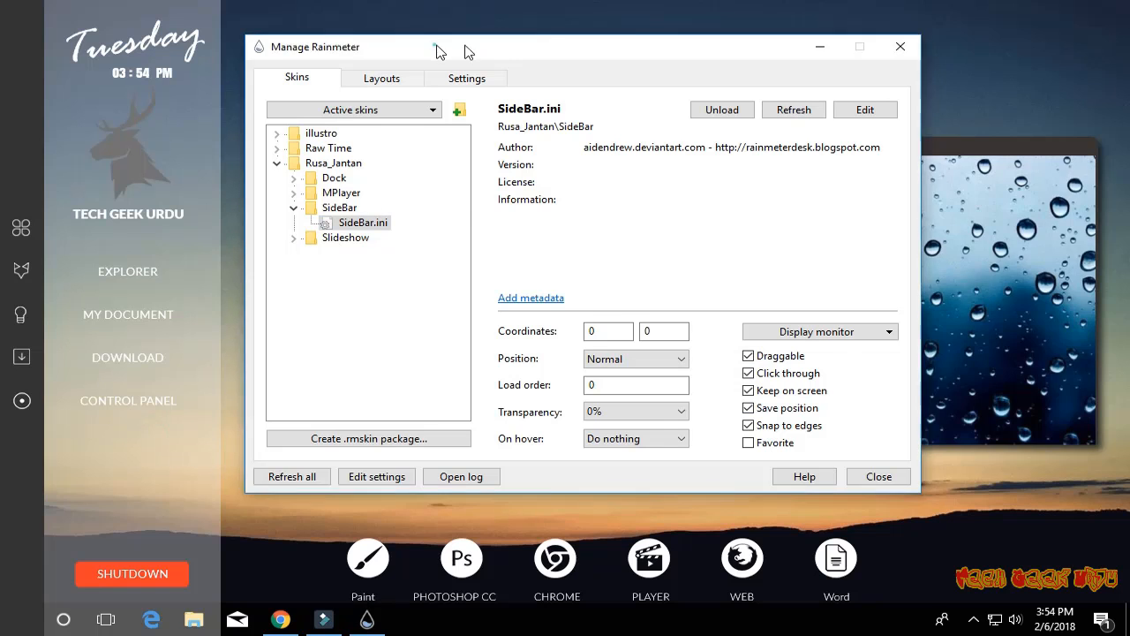
{"action": "left_click_drag", "start_coordinate": [438, 47], "coordinate": [748, 55]}
- Turn on automatic hiding of the taskbar in desktop mode and shift the dock slightly left and down to the desktop's lower edge
{"action": "mouse_move", "coordinate": [551, 560]}
{"action": "left_mouse_down"}
{"action": "mouse_move", "coordinate": [533, 581]}
{"action": "mouse_move", "coordinate": [539, 560]}
{"action": "left_mouse_up"}
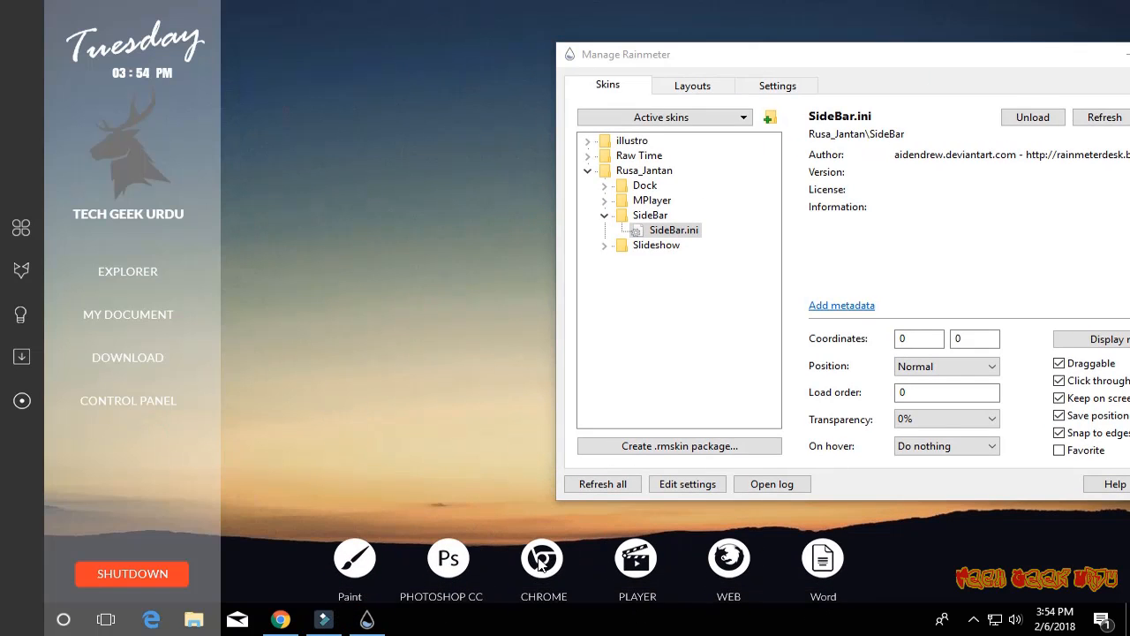
{"action": "right_click", "coordinate": [866, 631]}
{"action": "left_click", "coordinate": [874, 606]}
{"action": "left_click", "coordinate": [604, 227]}
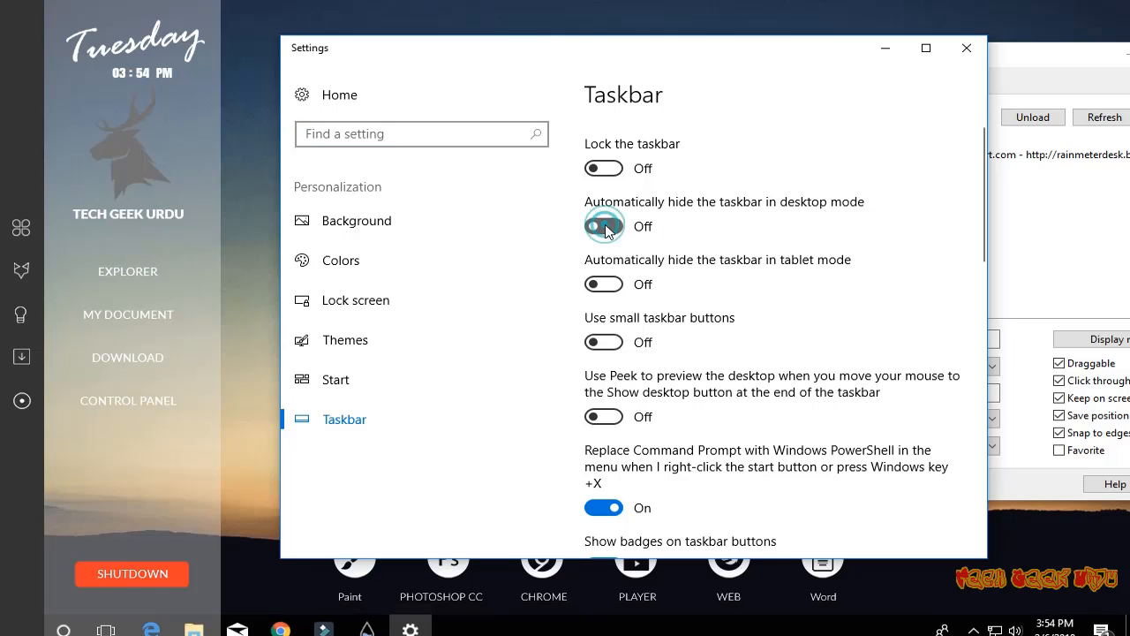
{"action": "left_click", "coordinate": [968, 46]}
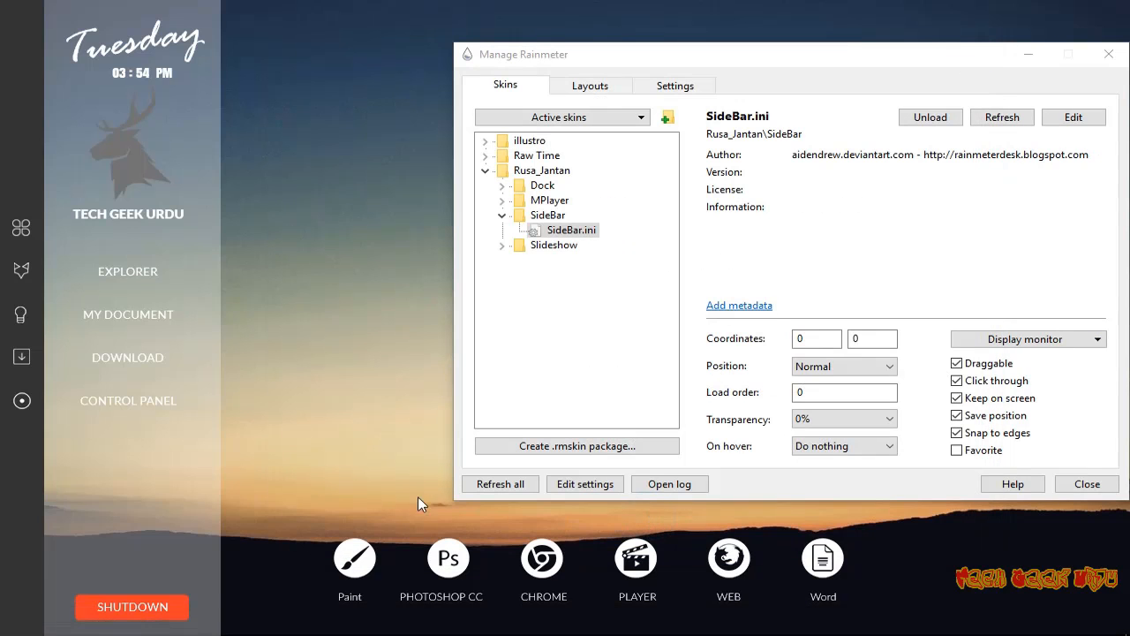
{"action": "left_click_drag", "start_coordinate": [447, 565], "coordinate": [450, 598]}
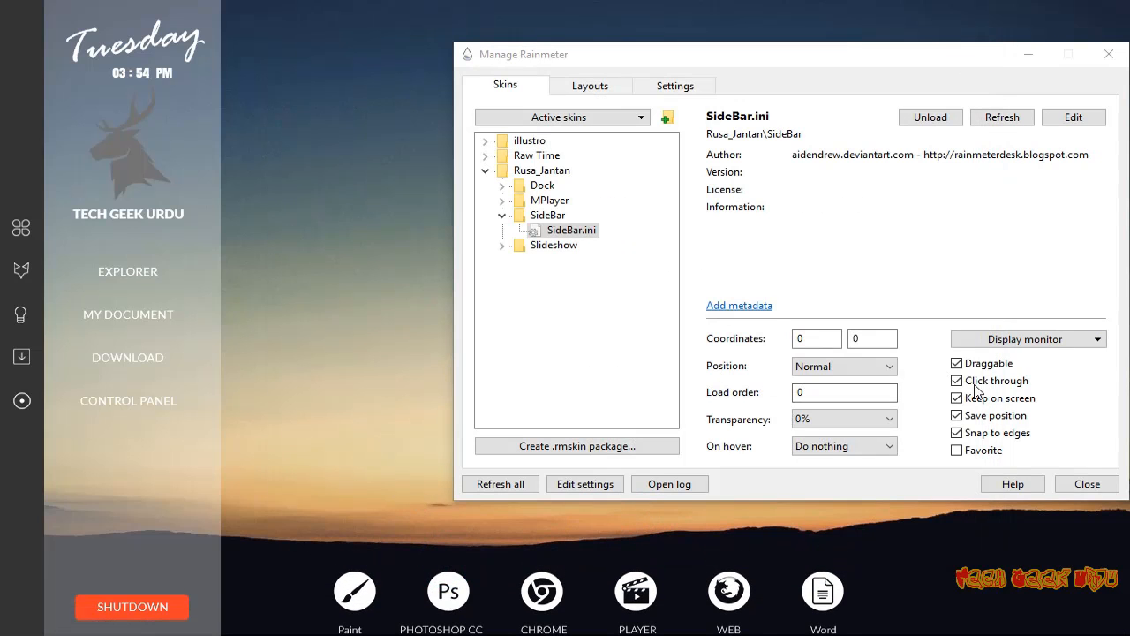
- Enable Click through for the Dock.ini skin, with its transparency at 30% and its hover behaviour at Fade out
{"action": "left_click", "coordinate": [501, 215]}
{"action": "left_click", "coordinate": [501, 186]}
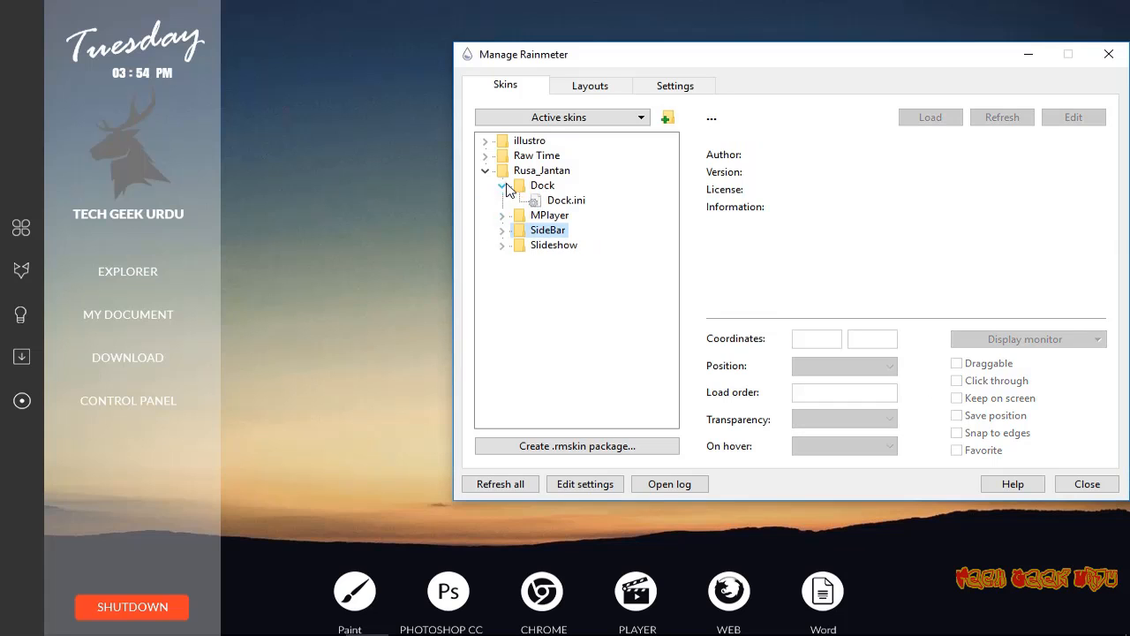
{"action": "left_click", "coordinate": [535, 200]}
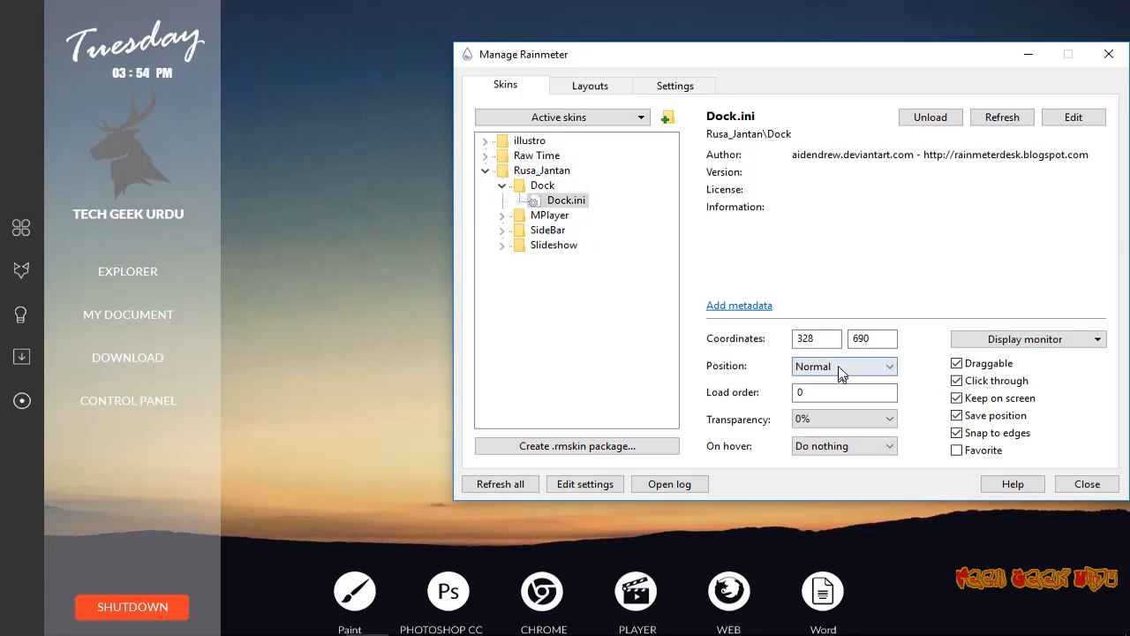
{"action": "left_click", "coordinate": [858, 420]}
{"action": "left_click", "coordinate": [821, 471]}
{"action": "left_click", "coordinate": [835, 445]}
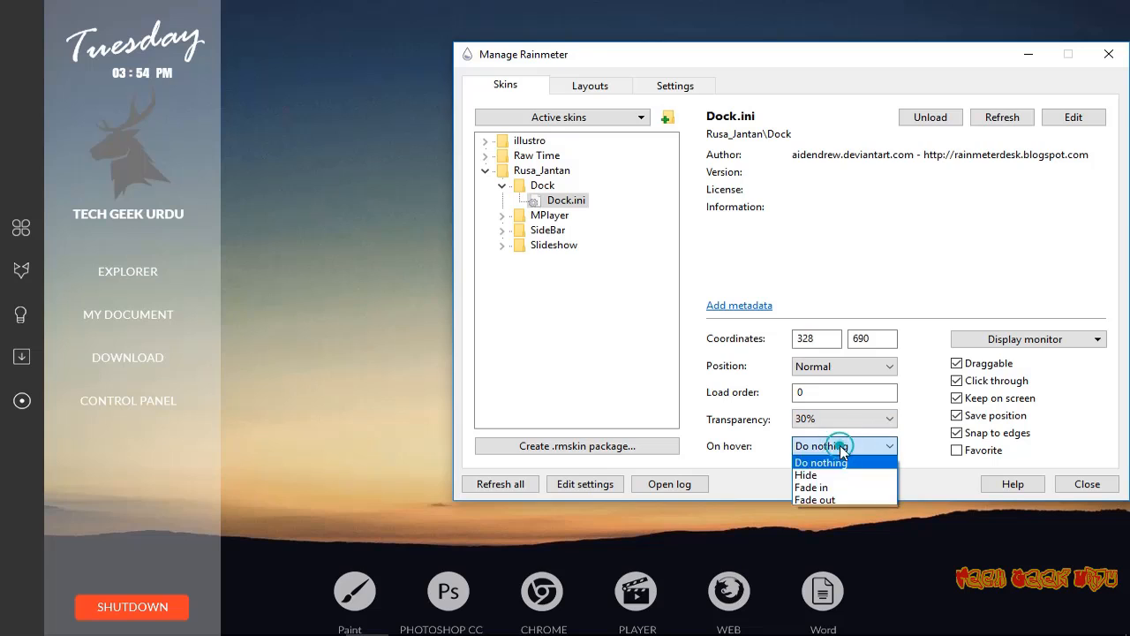
{"action": "left_click", "coordinate": [840, 496]}
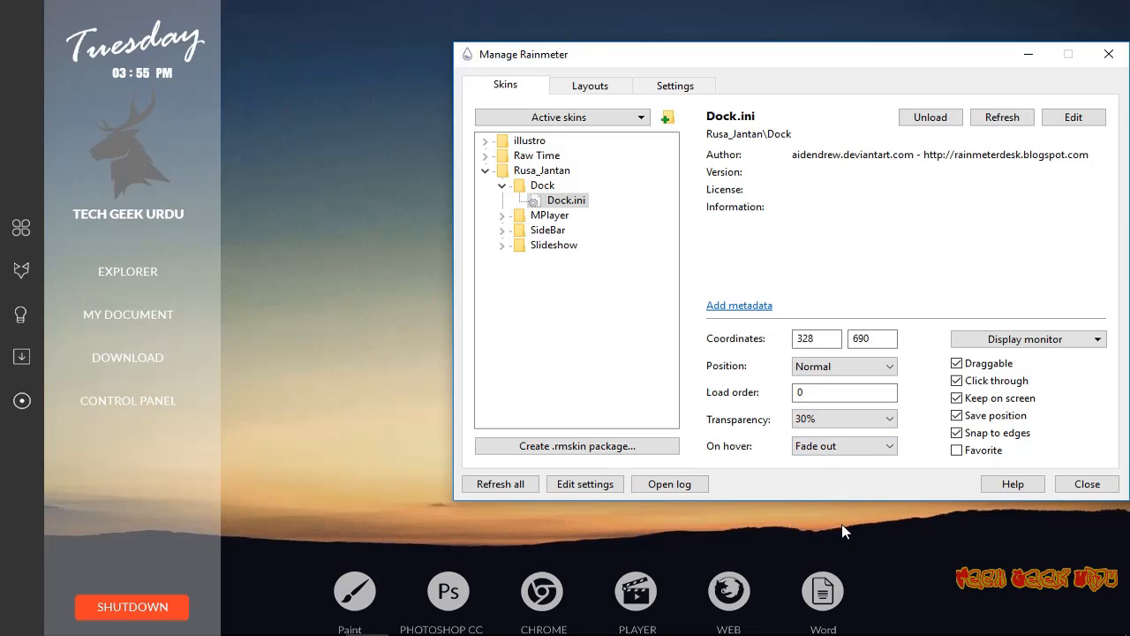
- Enable Click through for the Raw Time 3.ini clock and close the Rainmeter manager
{"action": "left_click", "coordinate": [500, 186]}
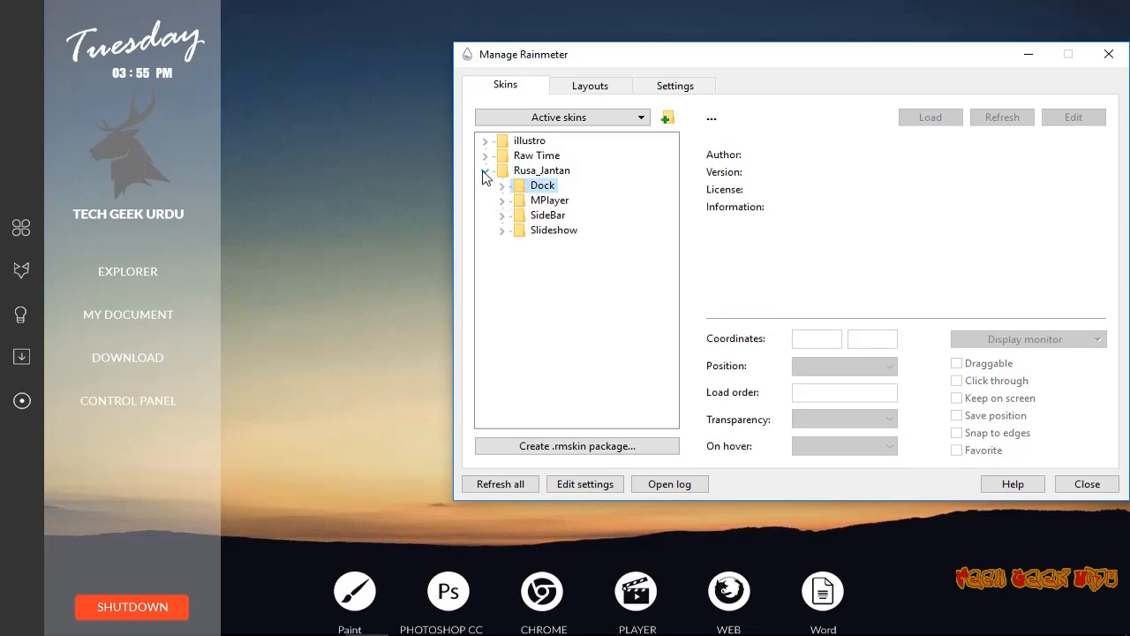
{"action": "left_click", "coordinate": [485, 170]}
{"action": "left_click", "coordinate": [485, 156]}
{"action": "left_click", "coordinate": [564, 200]}
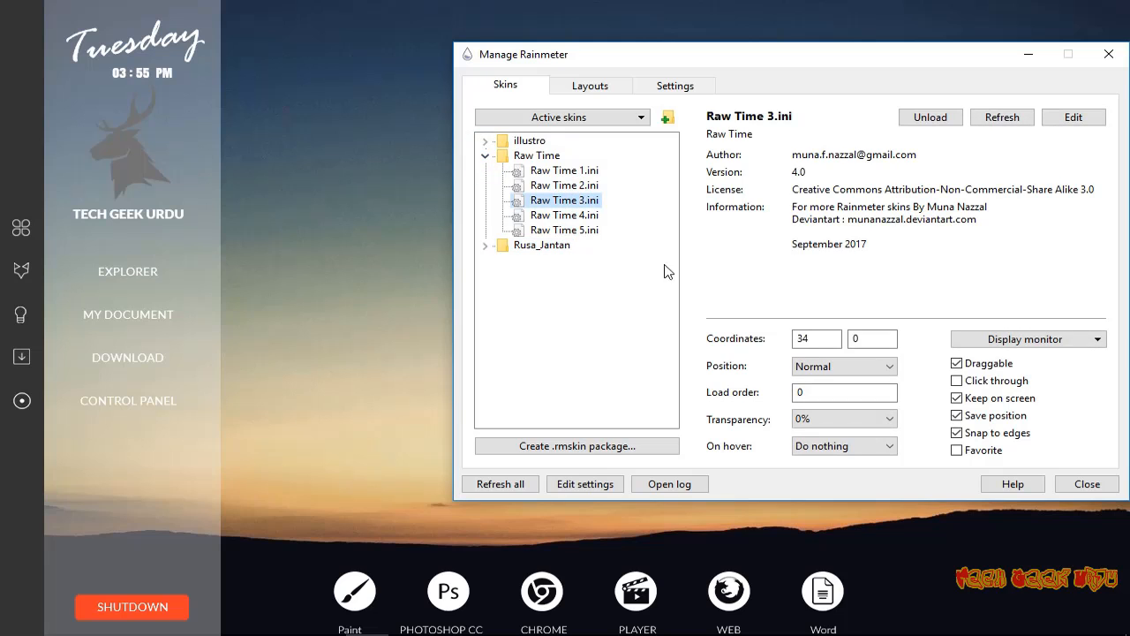
{"action": "left_click", "coordinate": [1088, 482]}
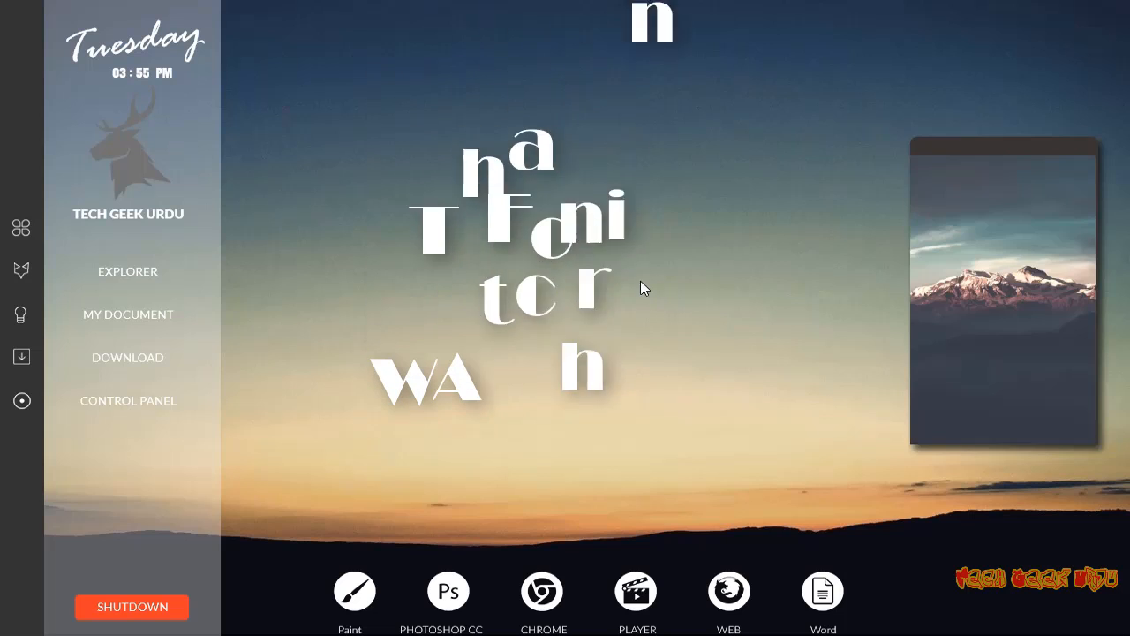